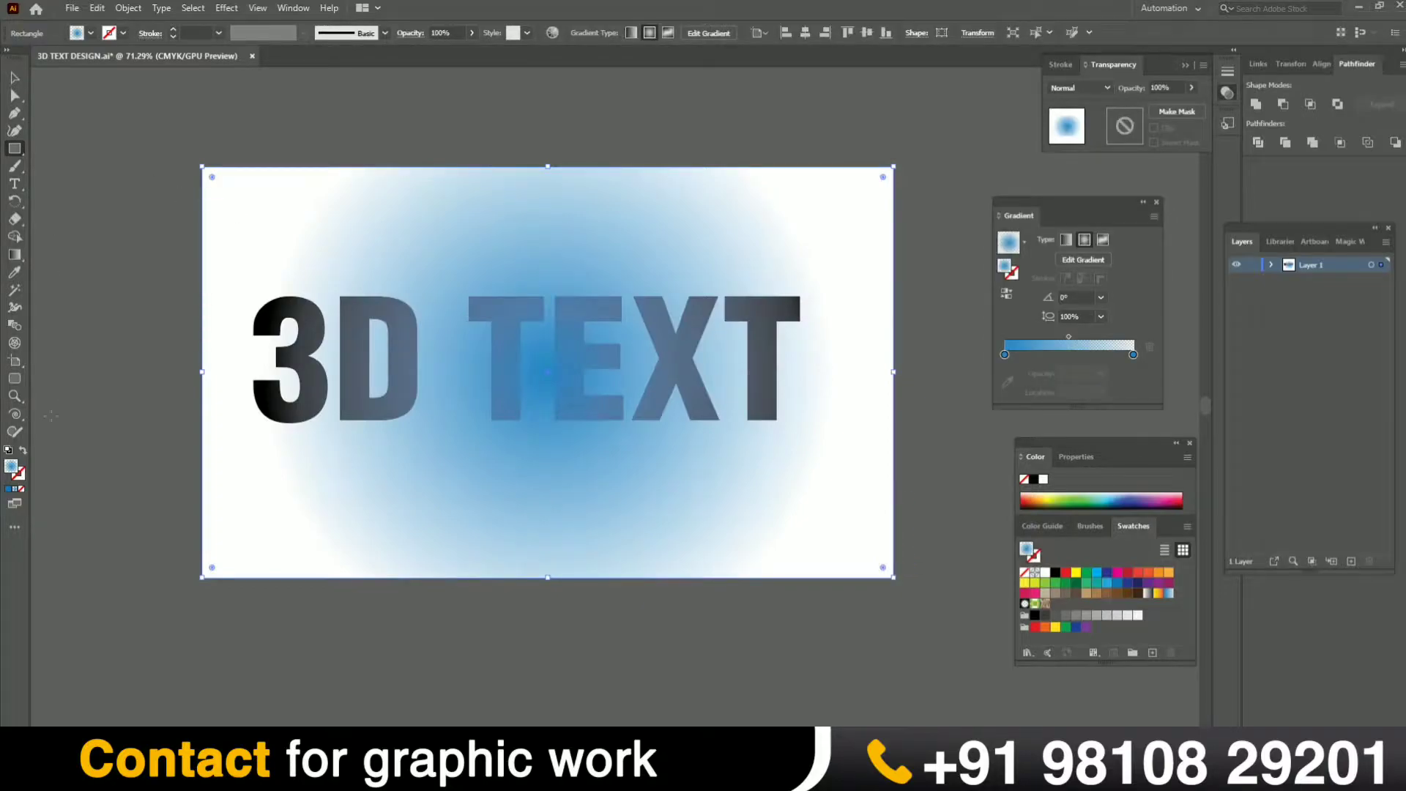
Replace the background rectangle's gradient with a solid very dark navy fill and send the rectangle behind the 3D TEXT lettering.
click(11, 490)
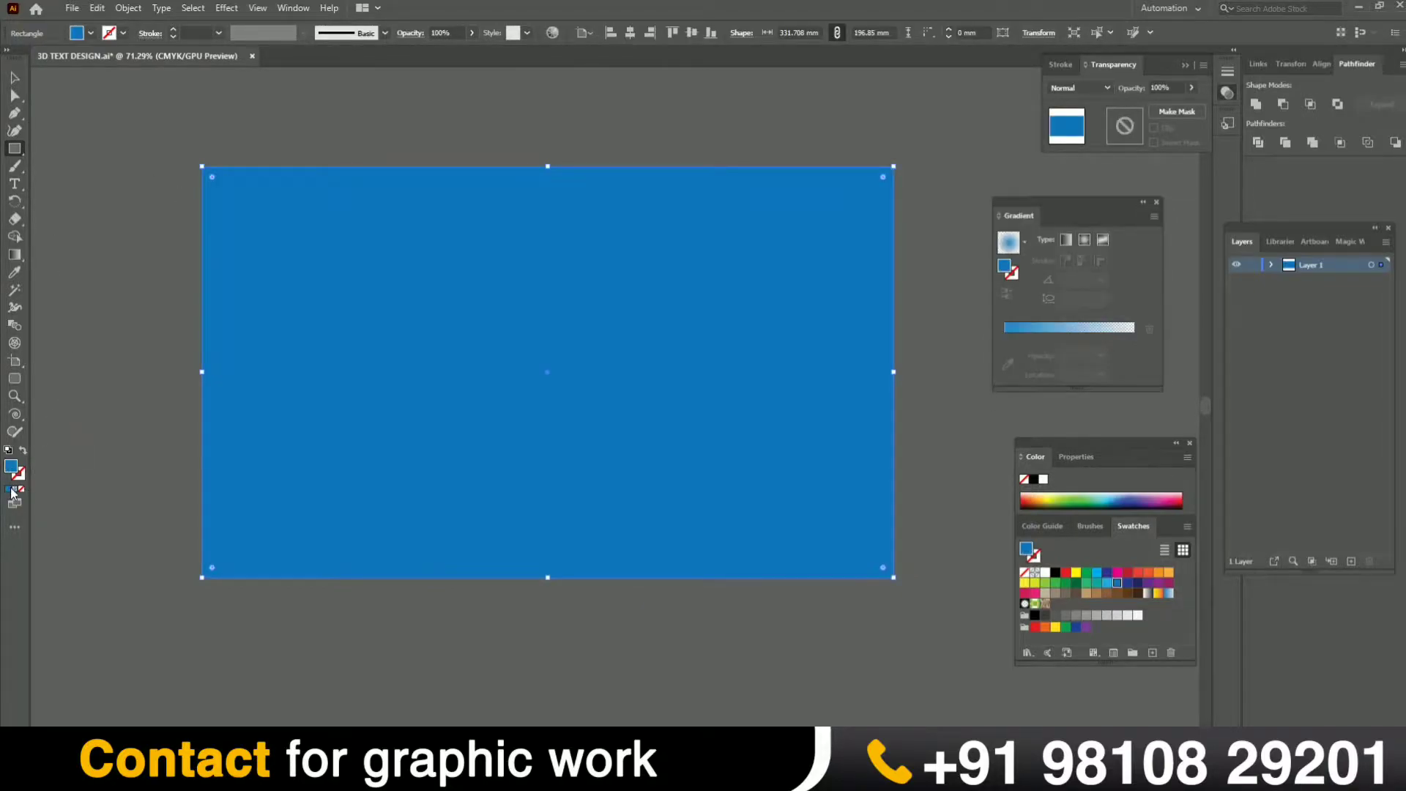
double_click(12, 472)
drag(882, 448, 937, 461)
click(1106, 313)
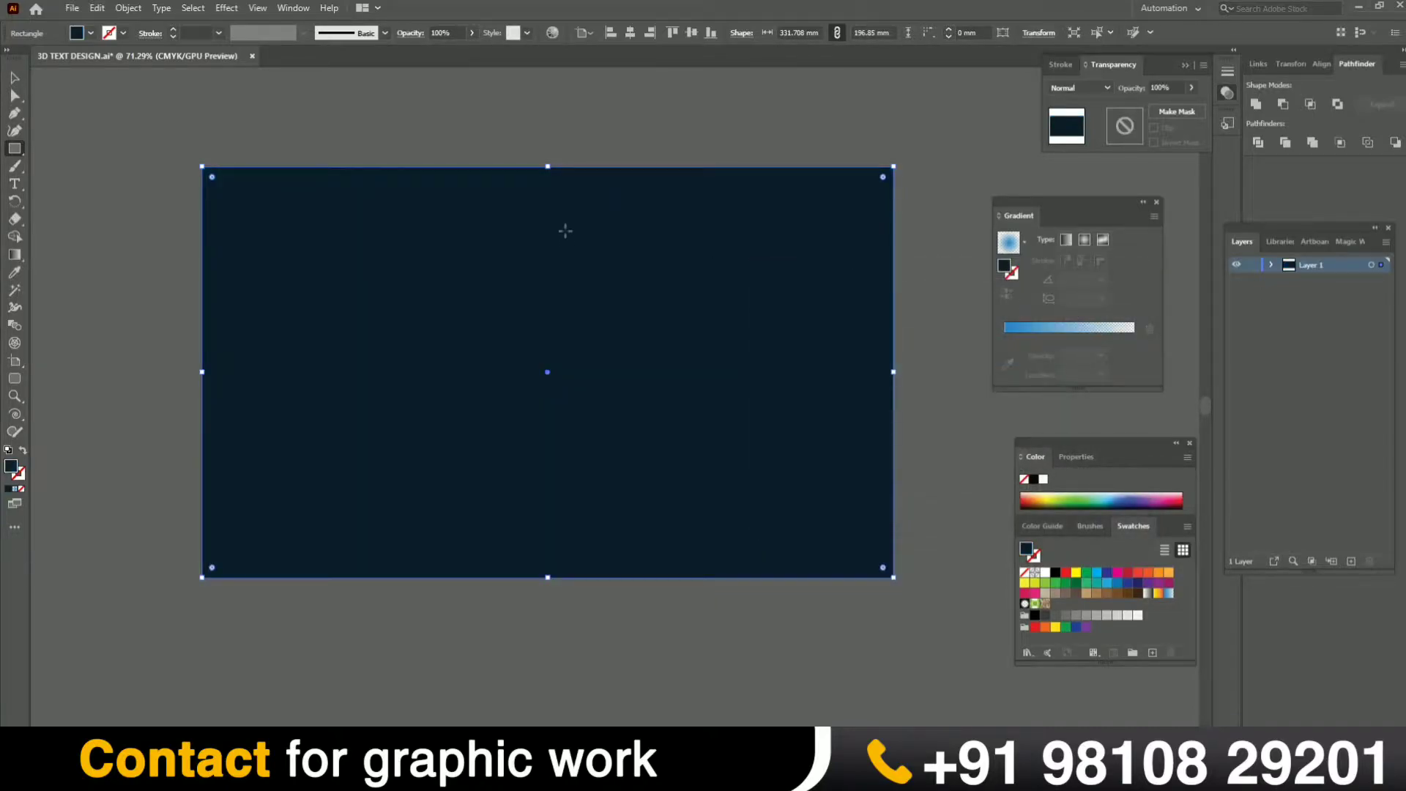
key(ctrl+shift+bracketleft)
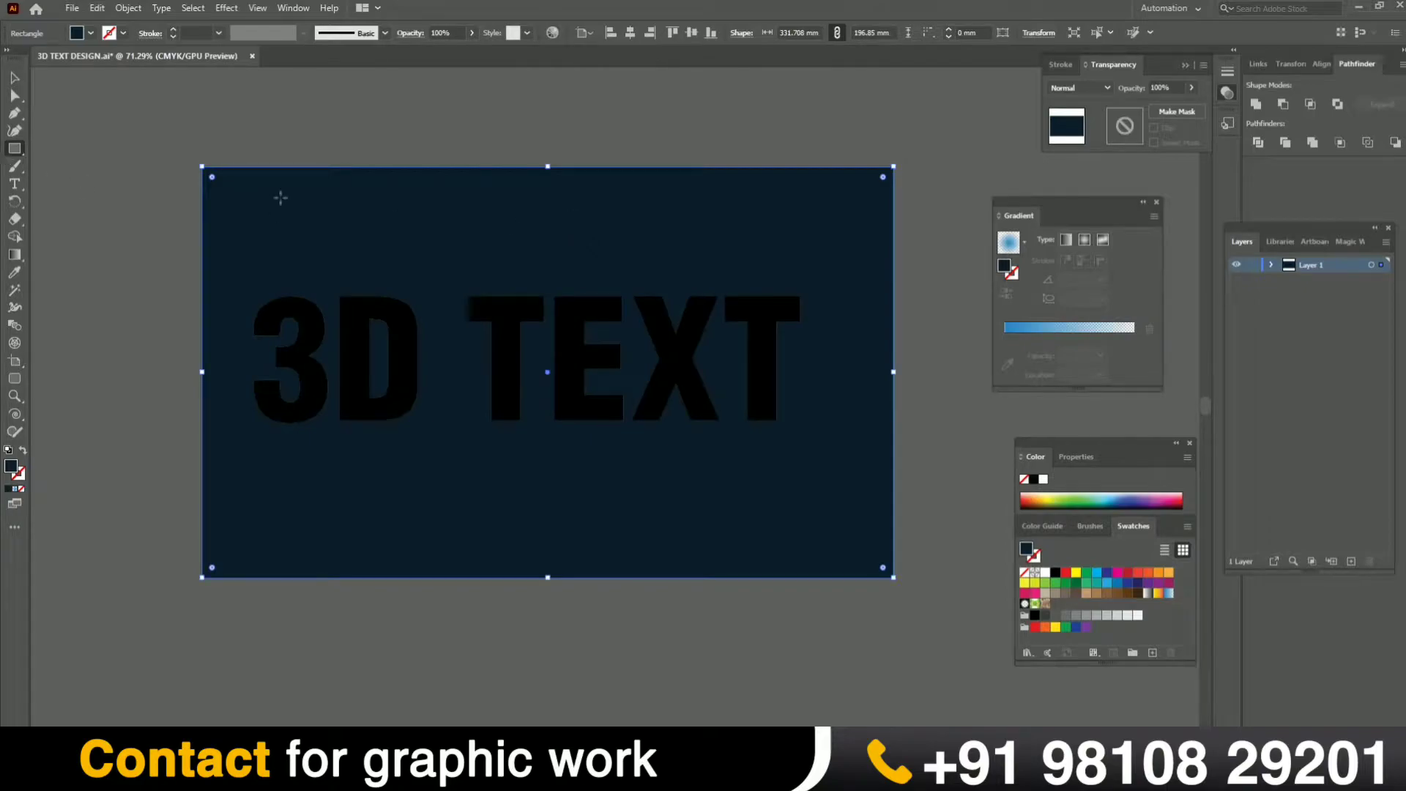
Select the 3D TEXT lettering and give it a white (#FFFFFF) stroke.
click(14, 78)
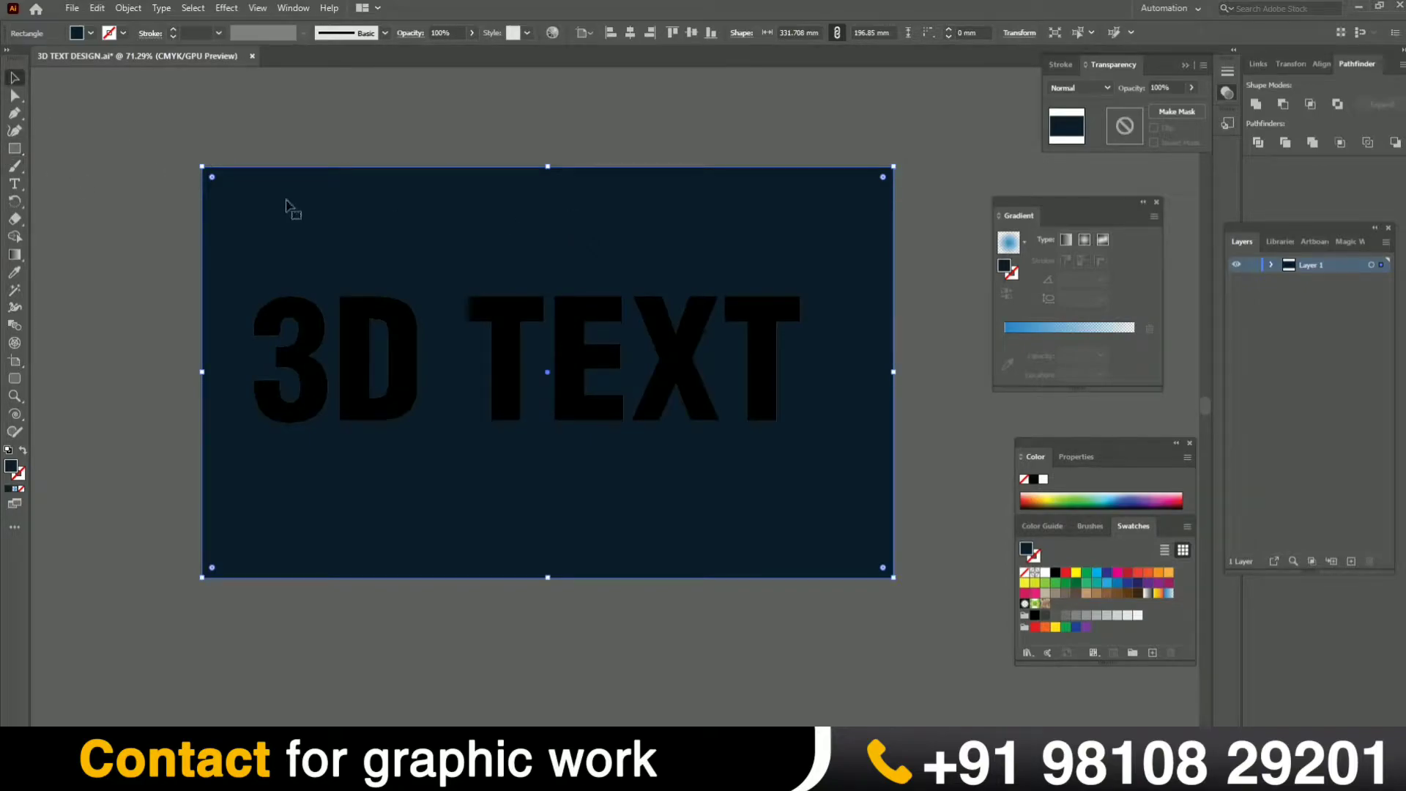
key(ctrl+shift+a)
click(352, 323)
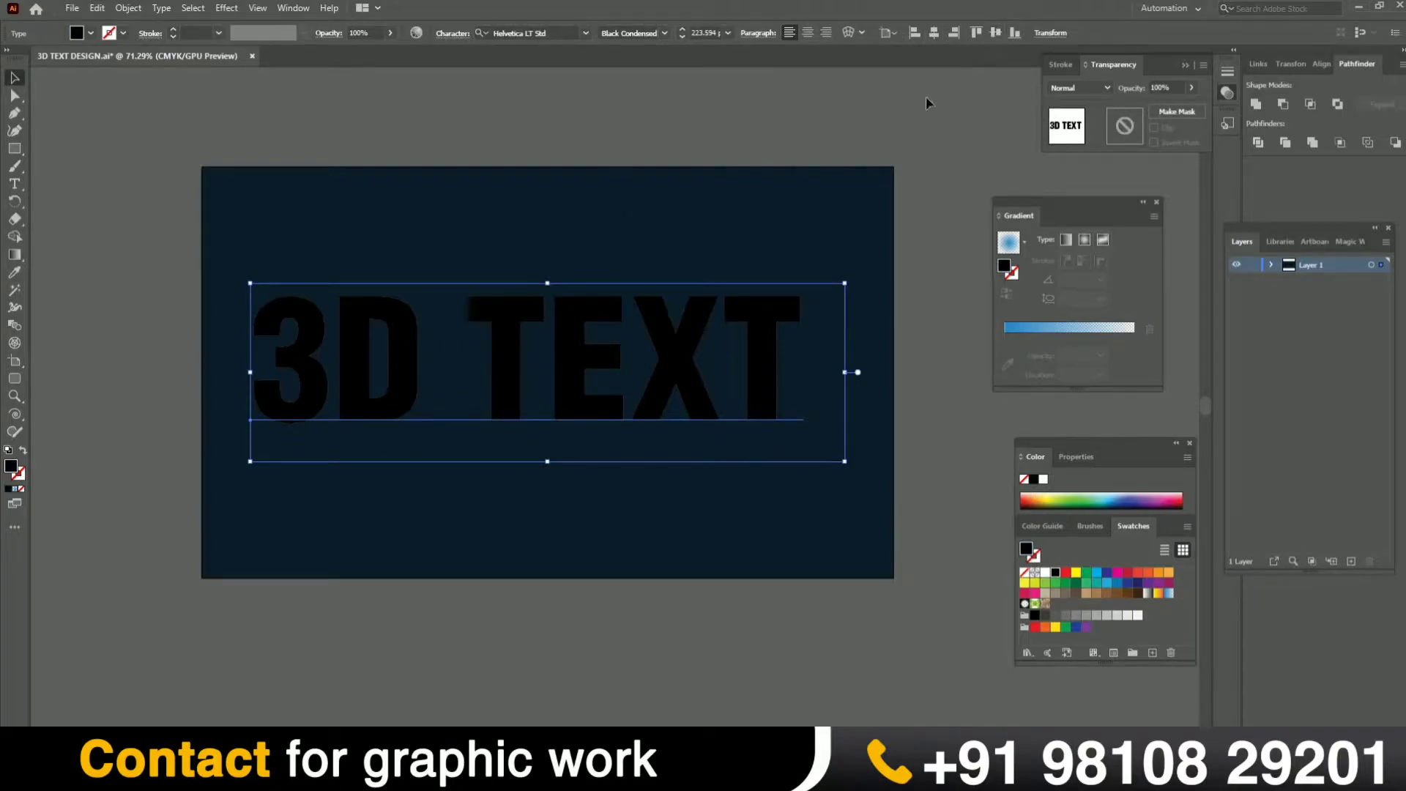
click(855, 119)
click(769, 339)
double_click(12, 467)
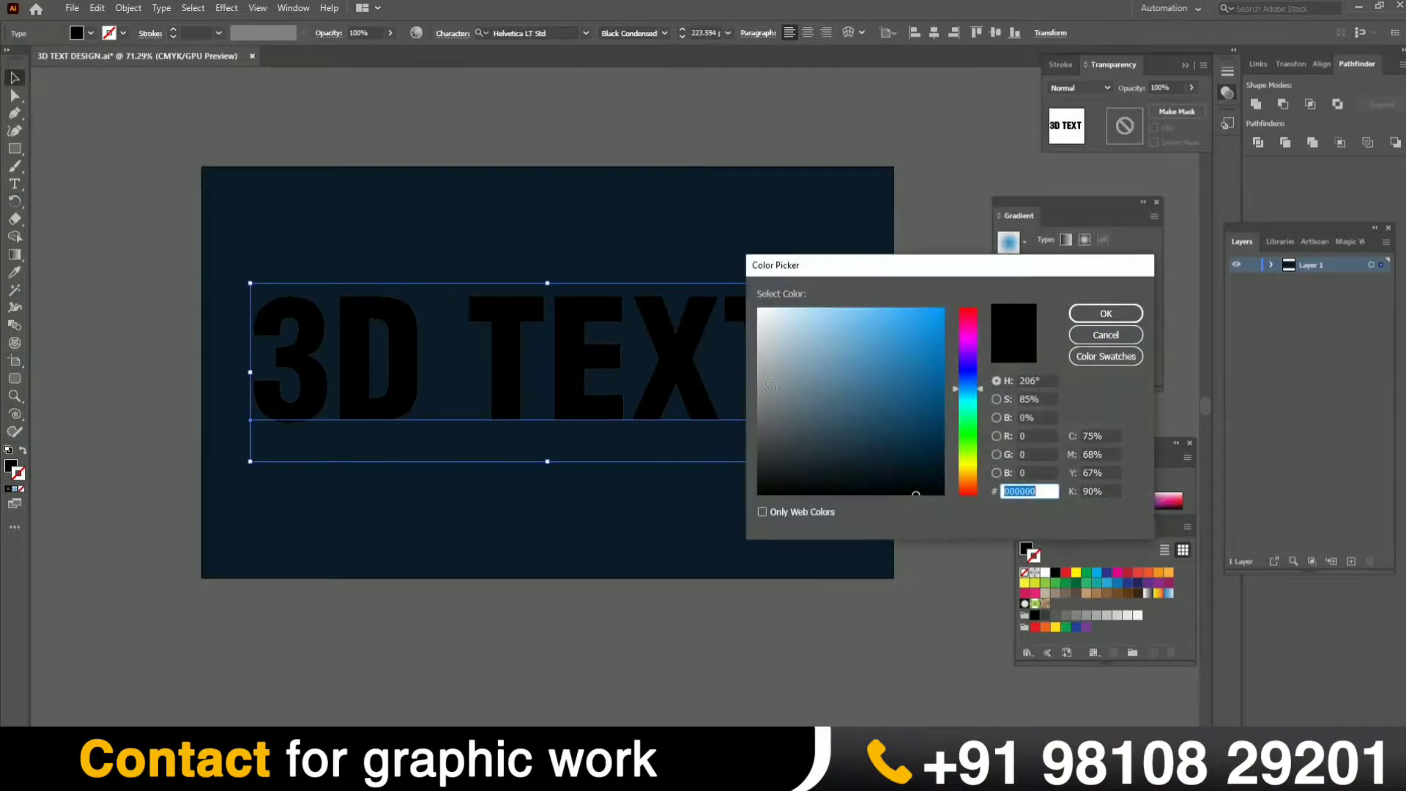
drag(765, 324, 755, 294)
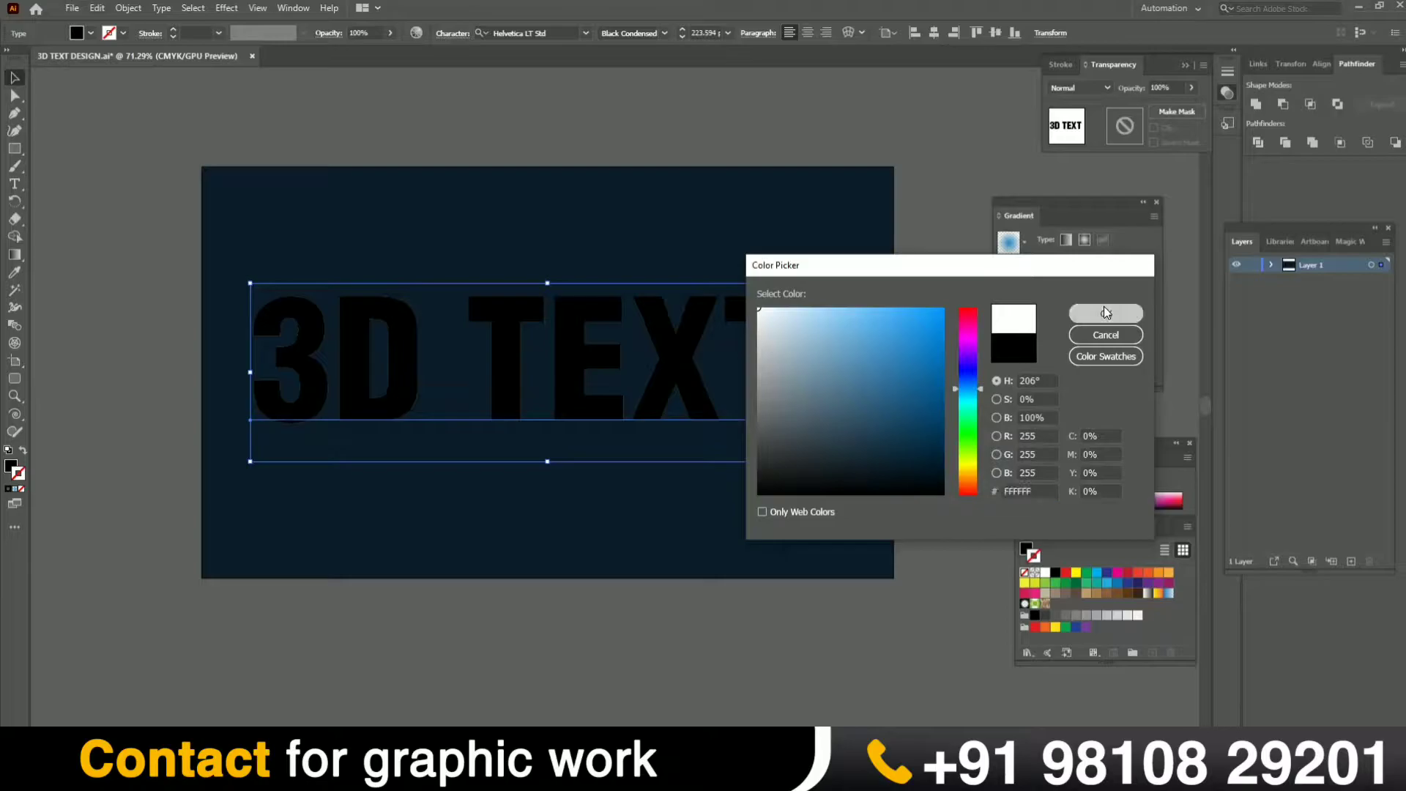
click(1104, 308)
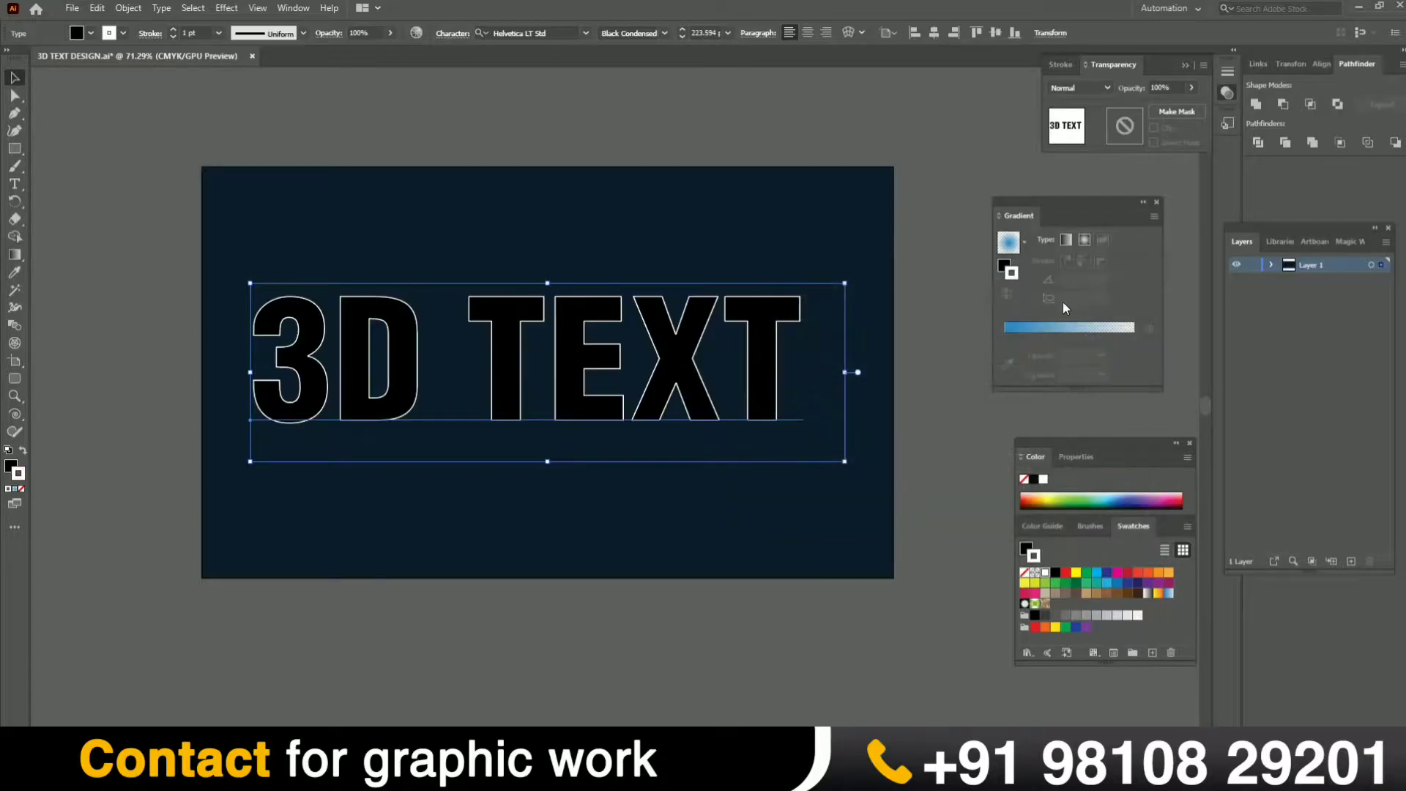
Fill the 3D TEXT lettering with bright cyan (#00E7FF).
click(11, 465)
double_click(11, 466)
click(972, 399)
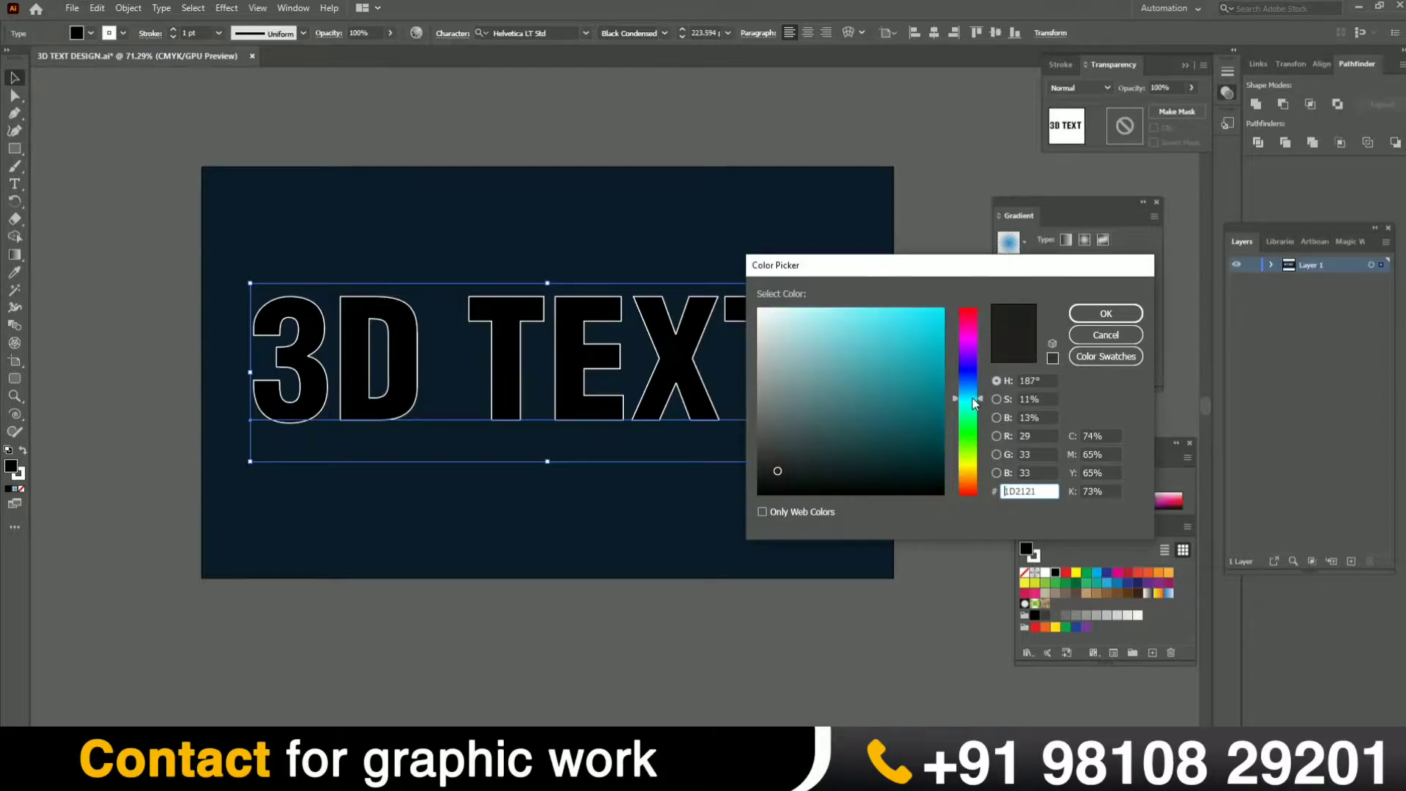
click(939, 333)
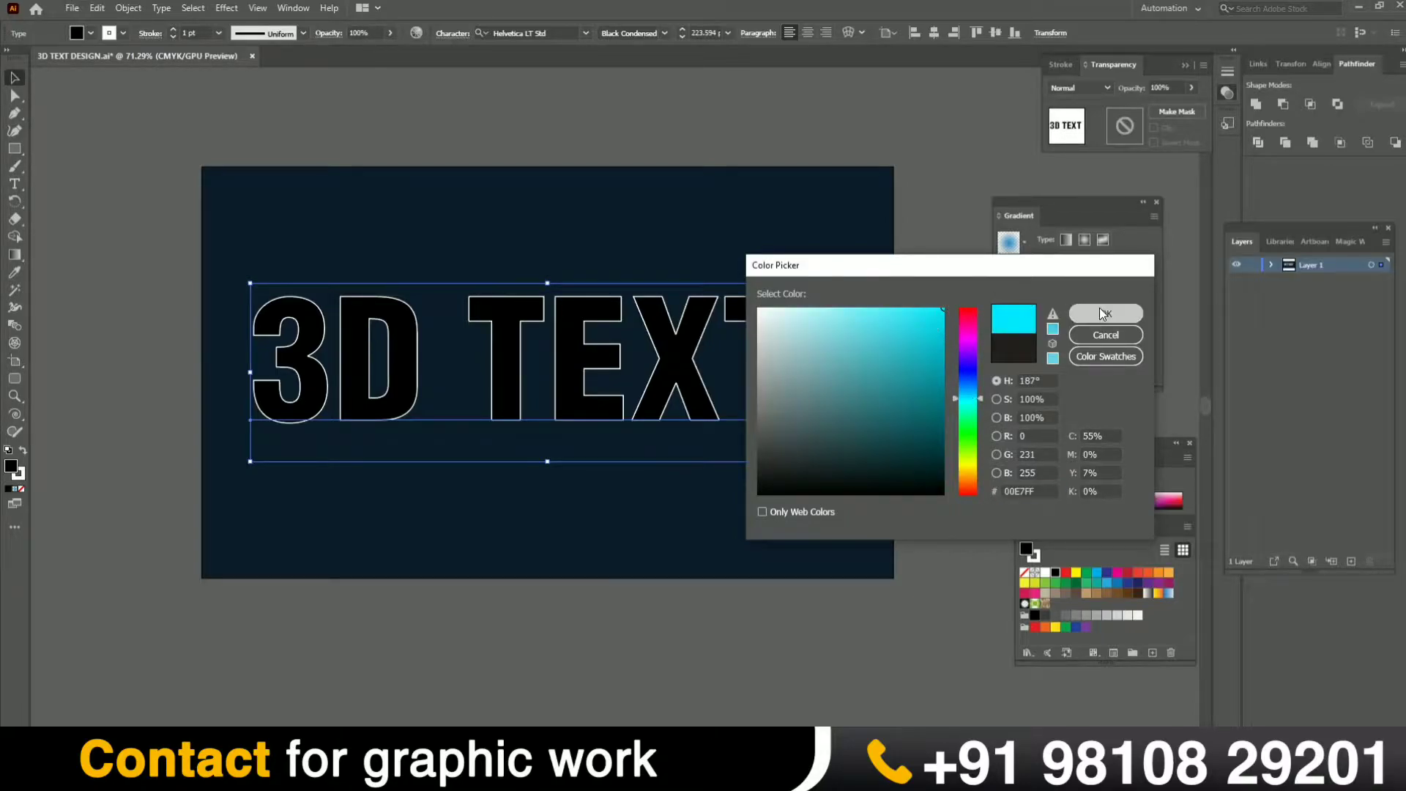
click(1098, 308)
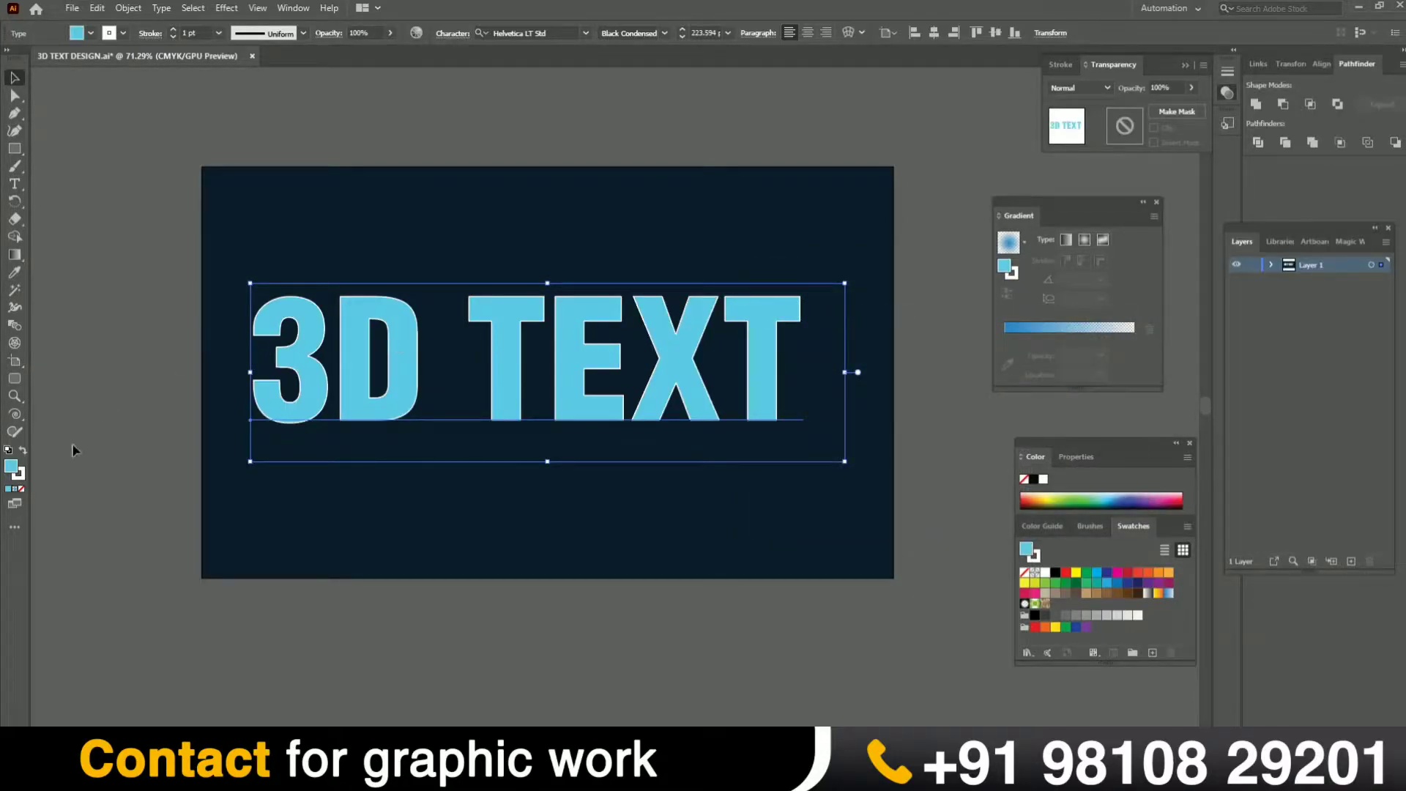
Thicken the lettering's white stroke, trying a weight of 4 pt and settling on 7 pt.
click(20, 474)
click(202, 32)
text(4)
key(Return)
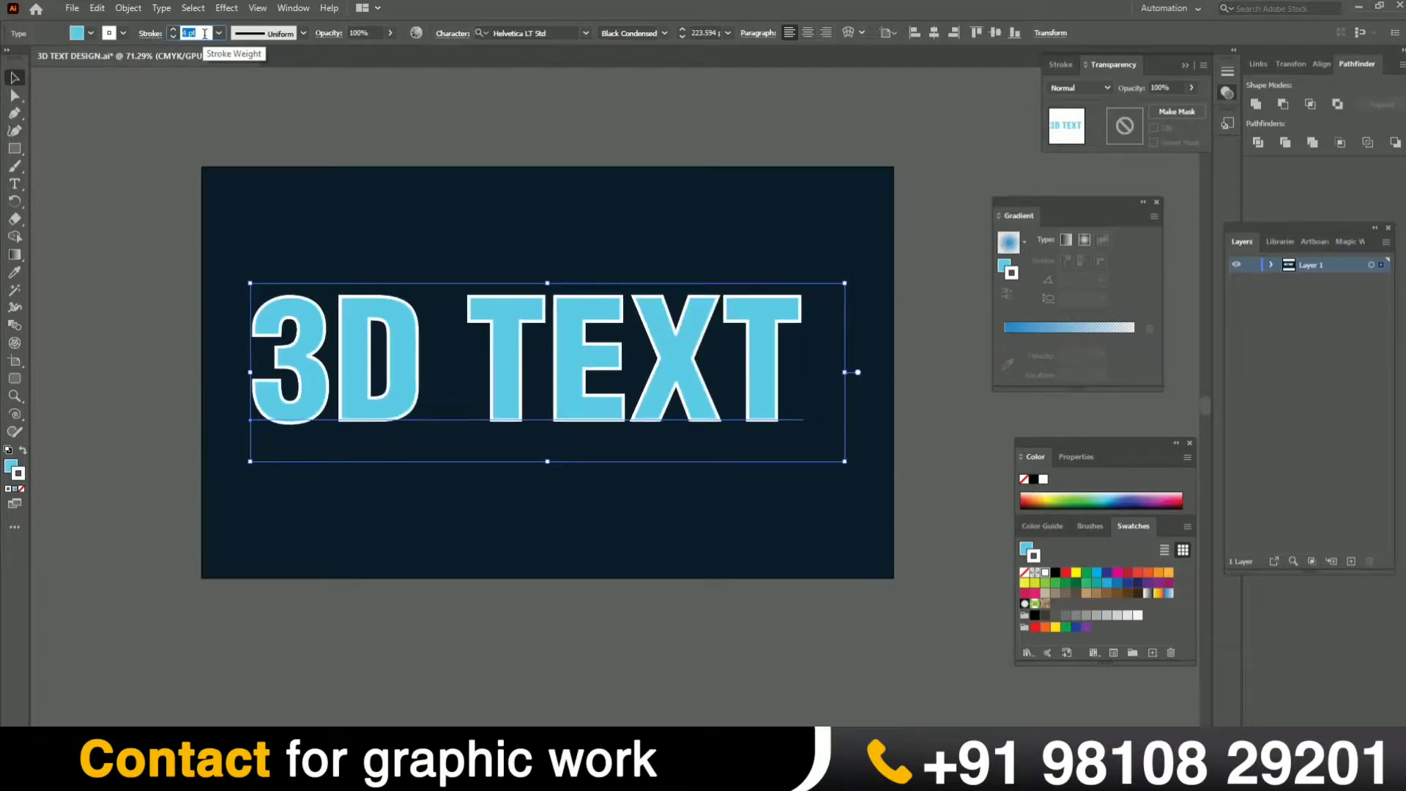
text(7)
key(Return)
Center the 3D TEXT lettering horizontally and vertically on the artboard.
drag(533, 325, 538, 333)
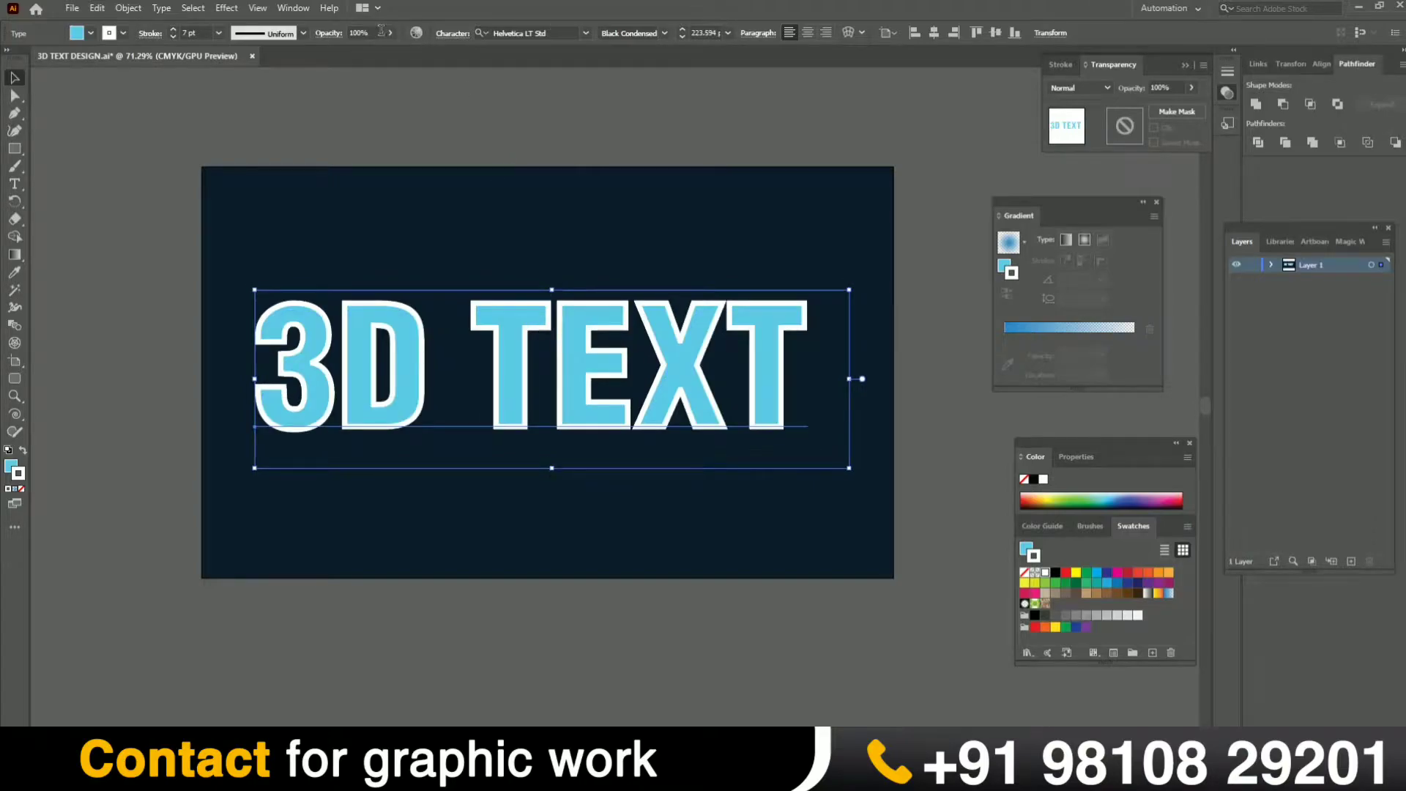
click(933, 33)
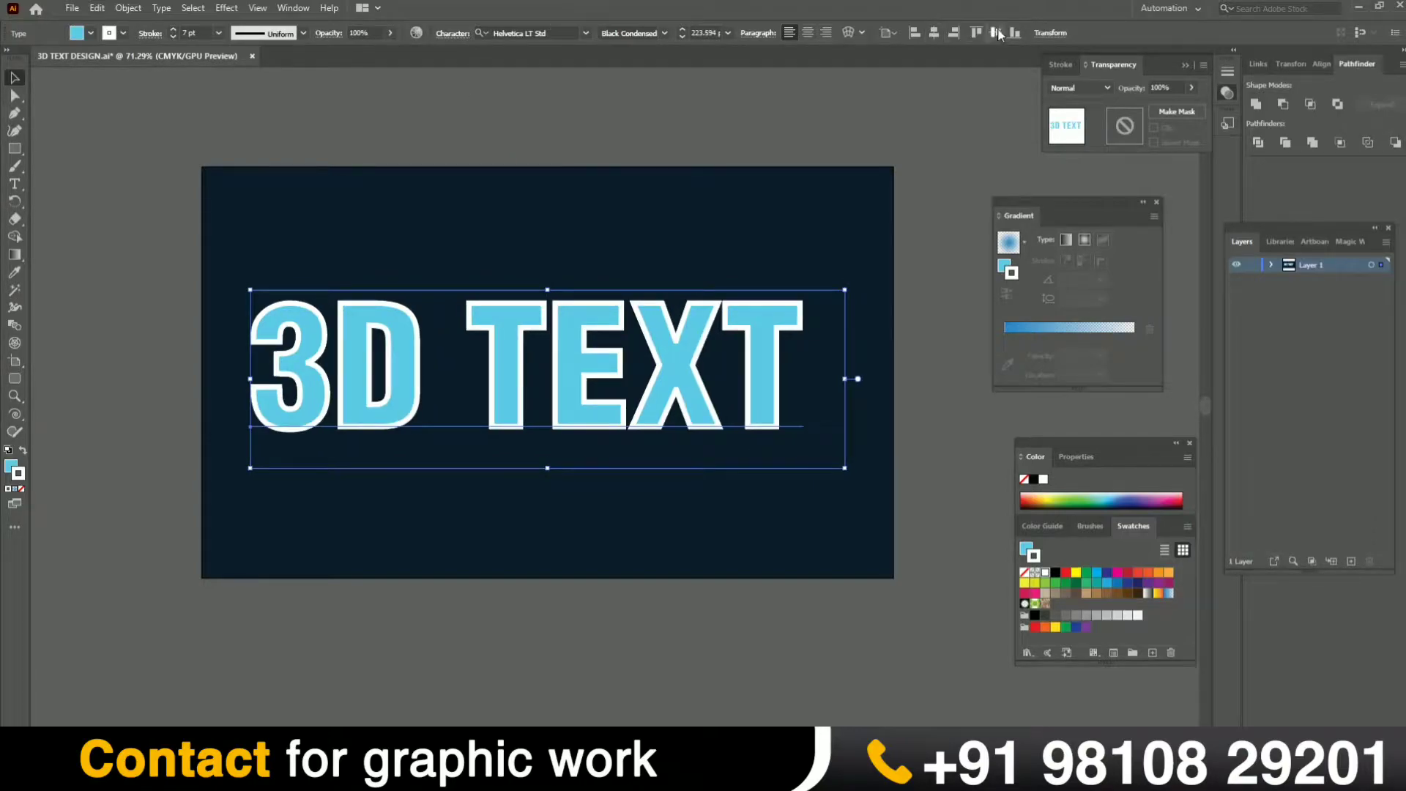
click(995, 32)
Change the lettering's fill to purple (#7839AA), keeping its white stroke.
click(8, 466)
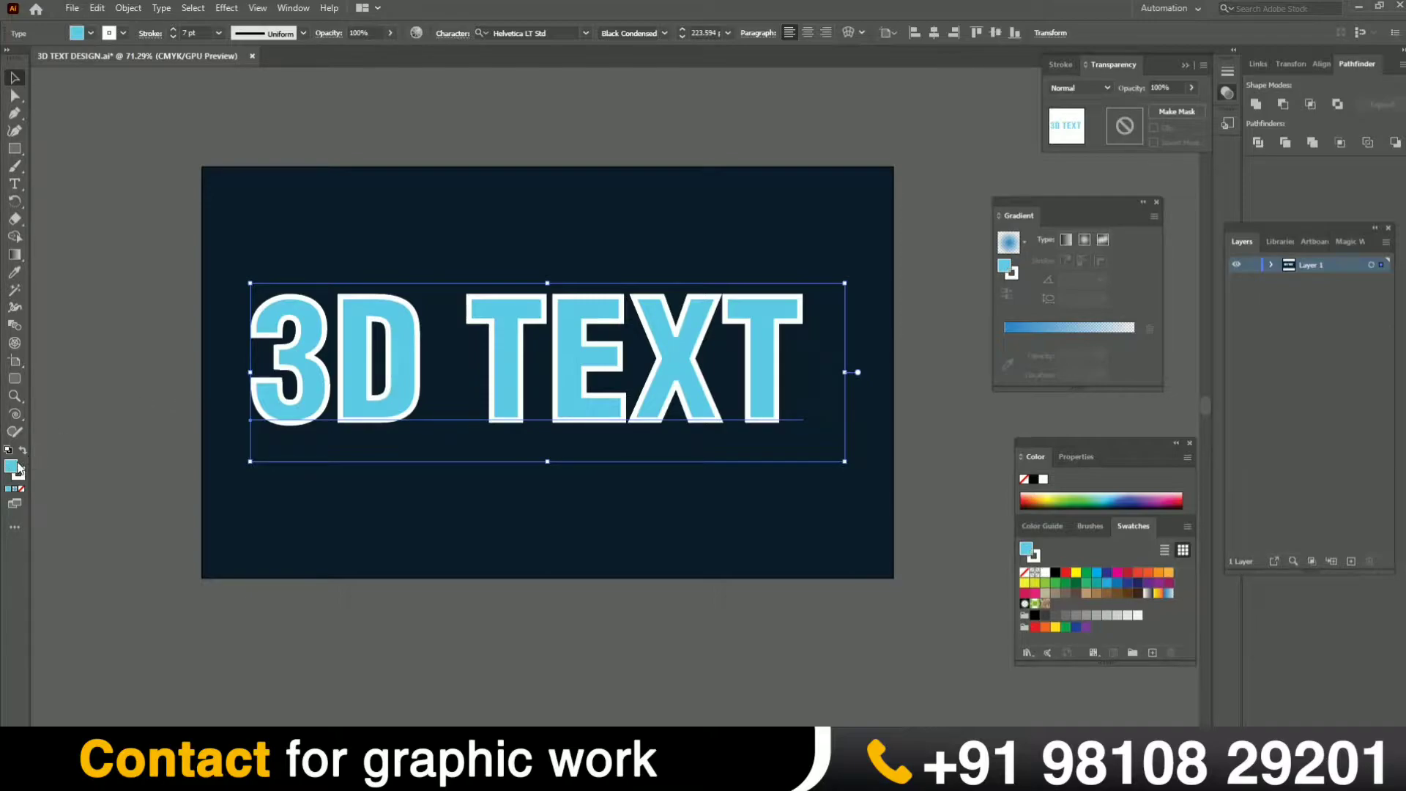
double_click(12, 467)
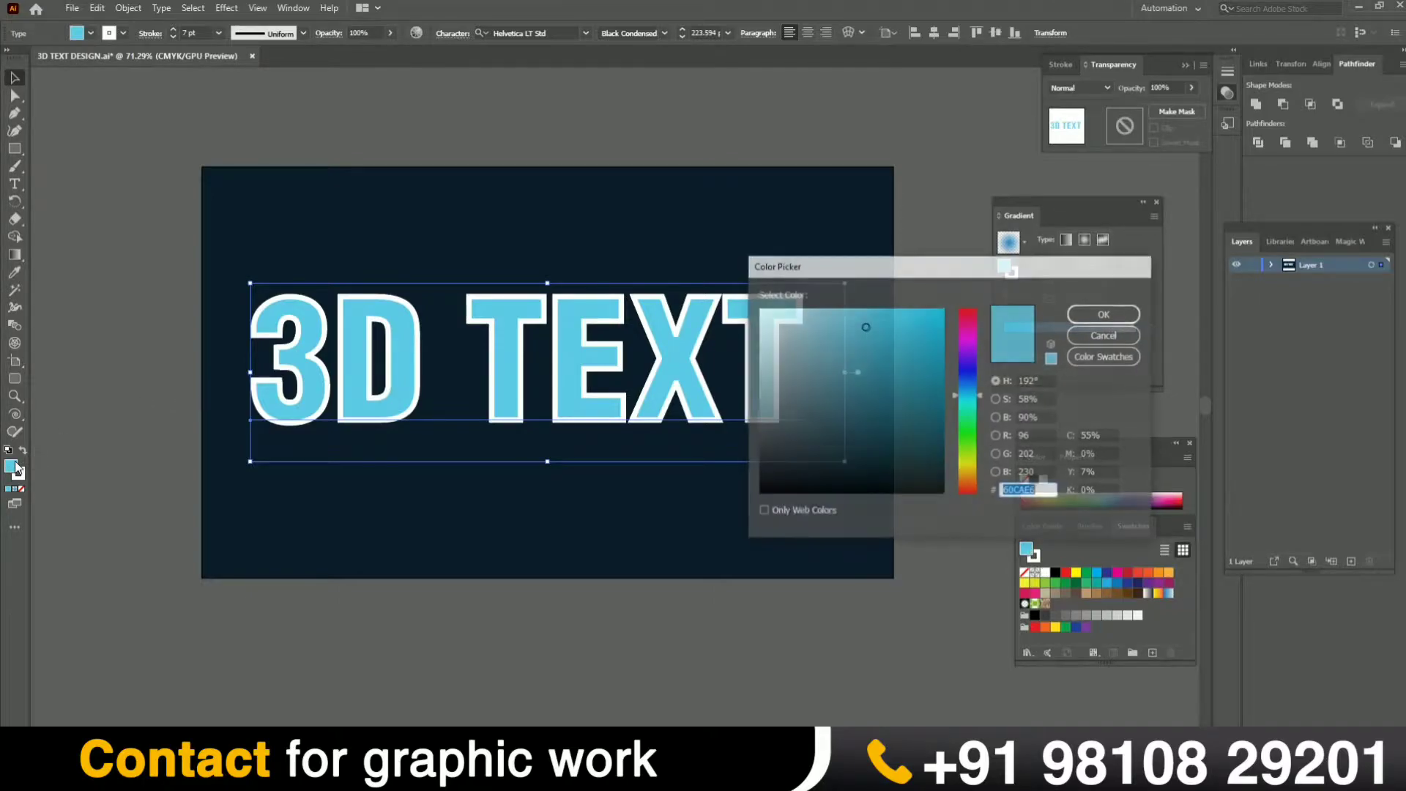
click(972, 345)
click(972, 353)
drag(843, 372, 881, 373)
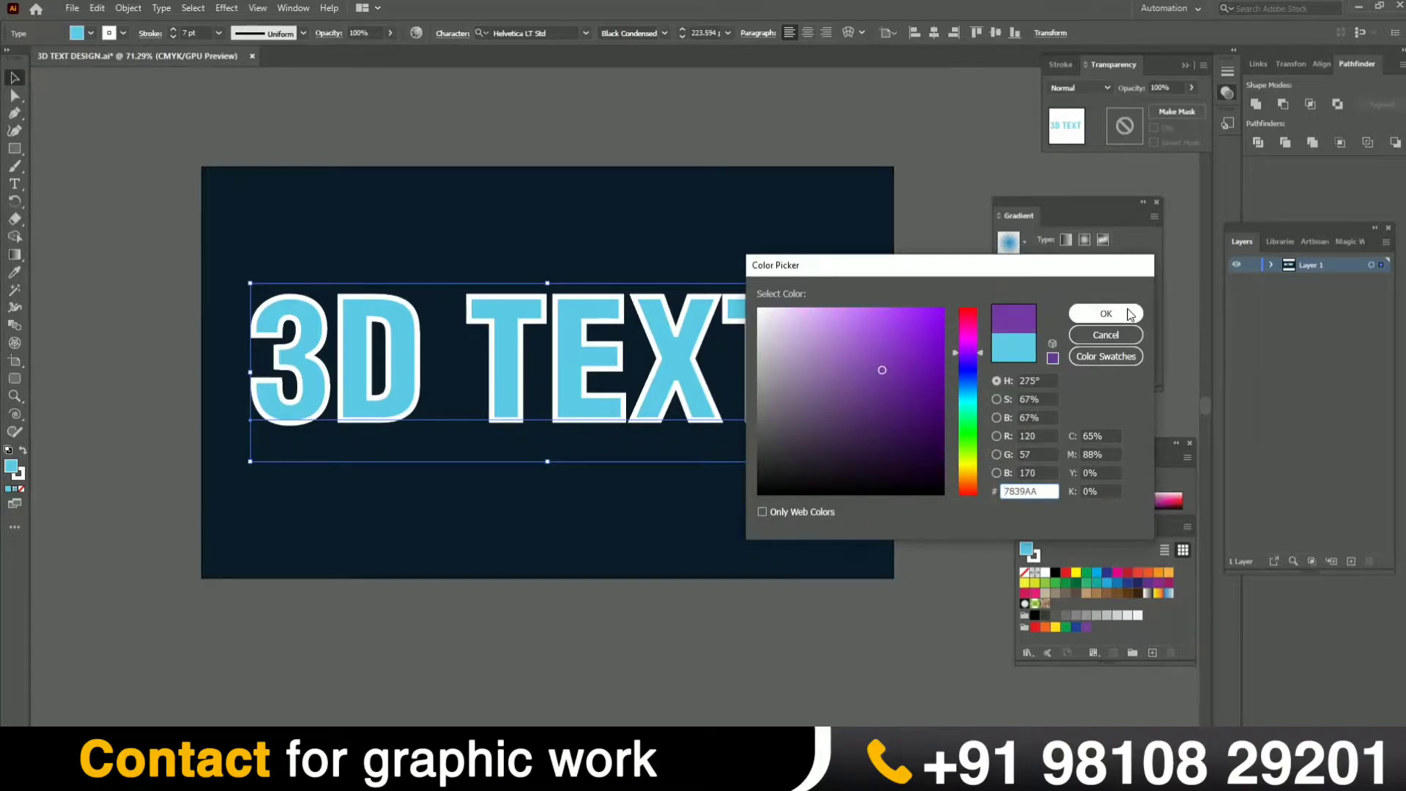
click(1127, 311)
Start a 3D Extrude & Bevel effect on the purple lettering with the Off-Axis Front position and 50 pt depth.
click(506, 117)
click(538, 313)
click(226, 8)
mouse_move(262, 101)
click(445, 93)
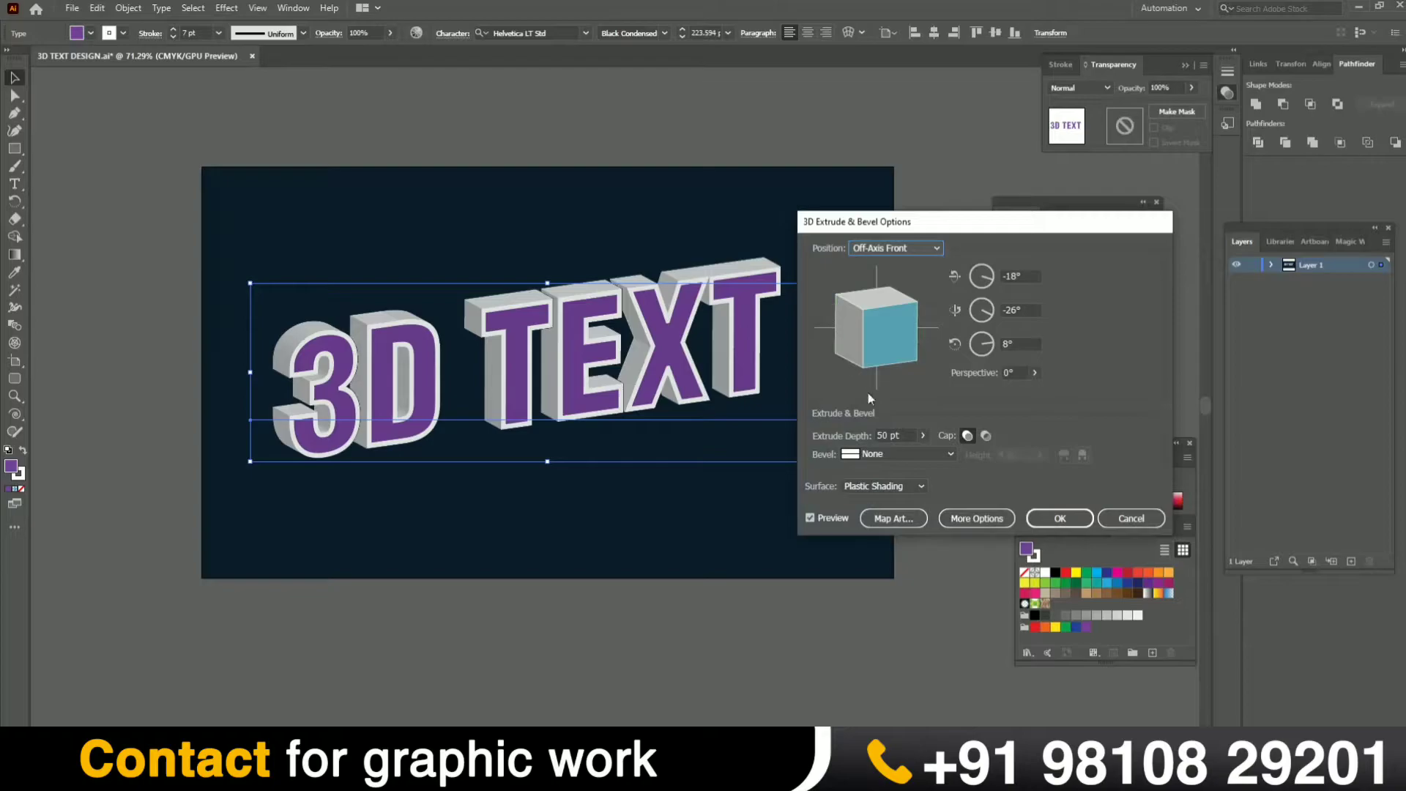
Try the Wireframe surface on the extruded lettering, and return the surface to Plastic Shading.
click(906, 488)
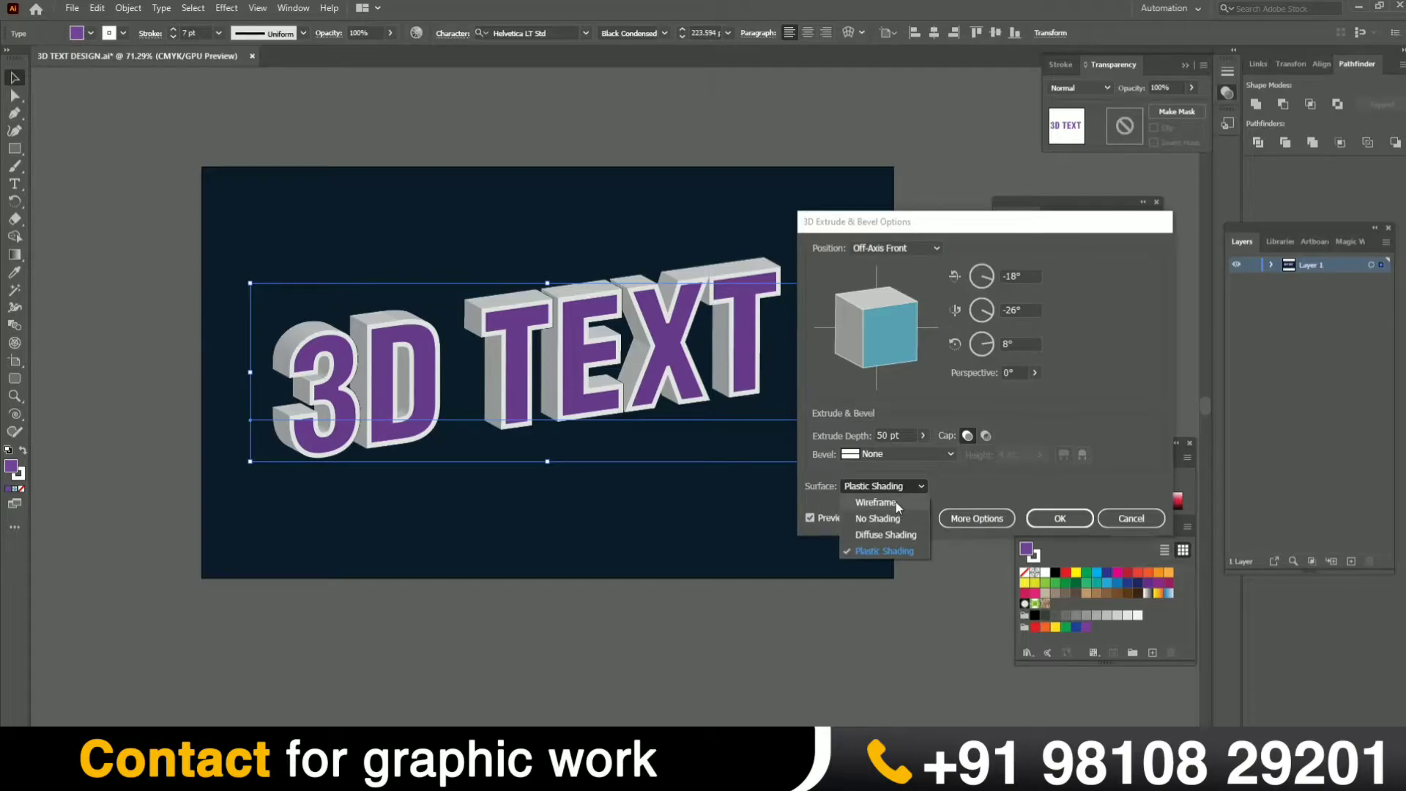
click(895, 502)
click(895, 486)
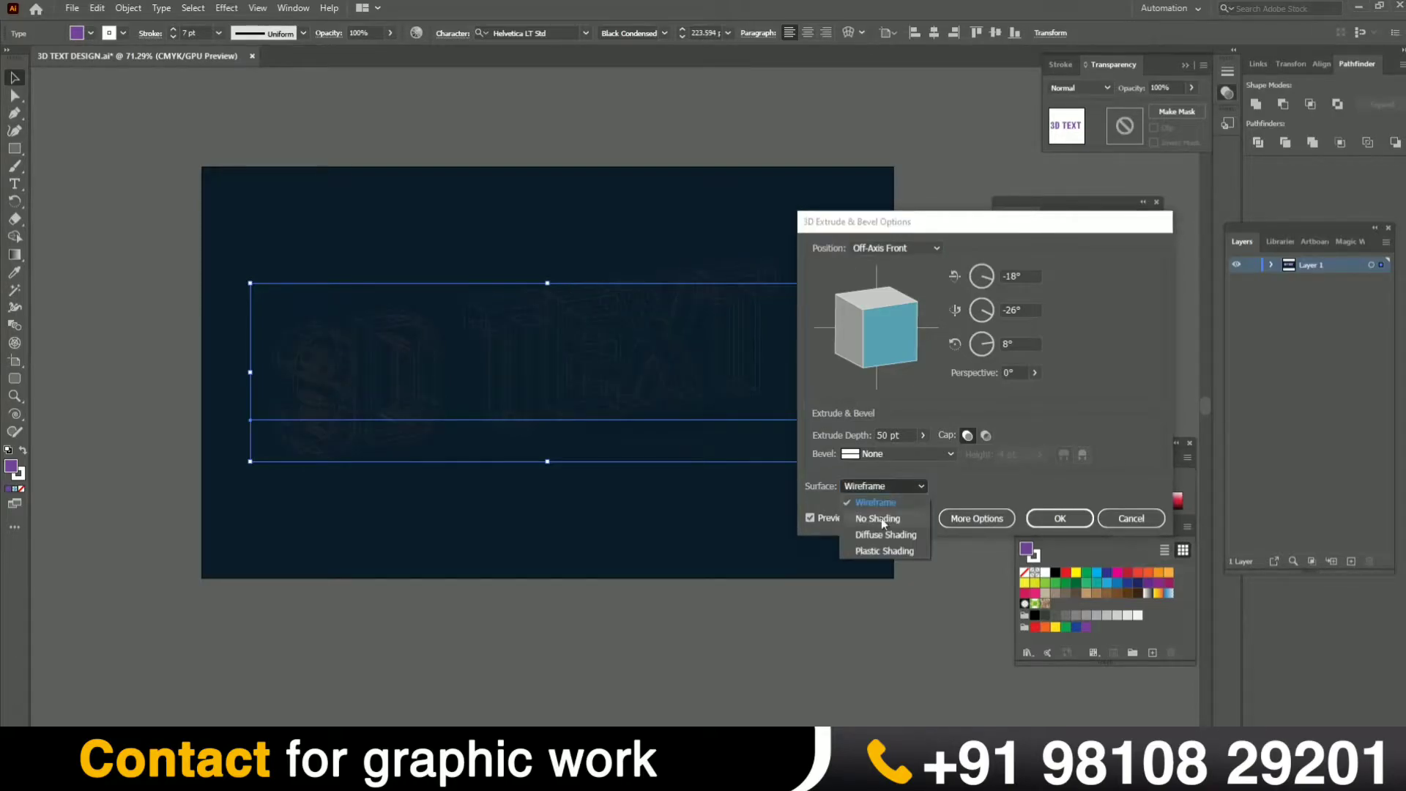
click(882, 551)
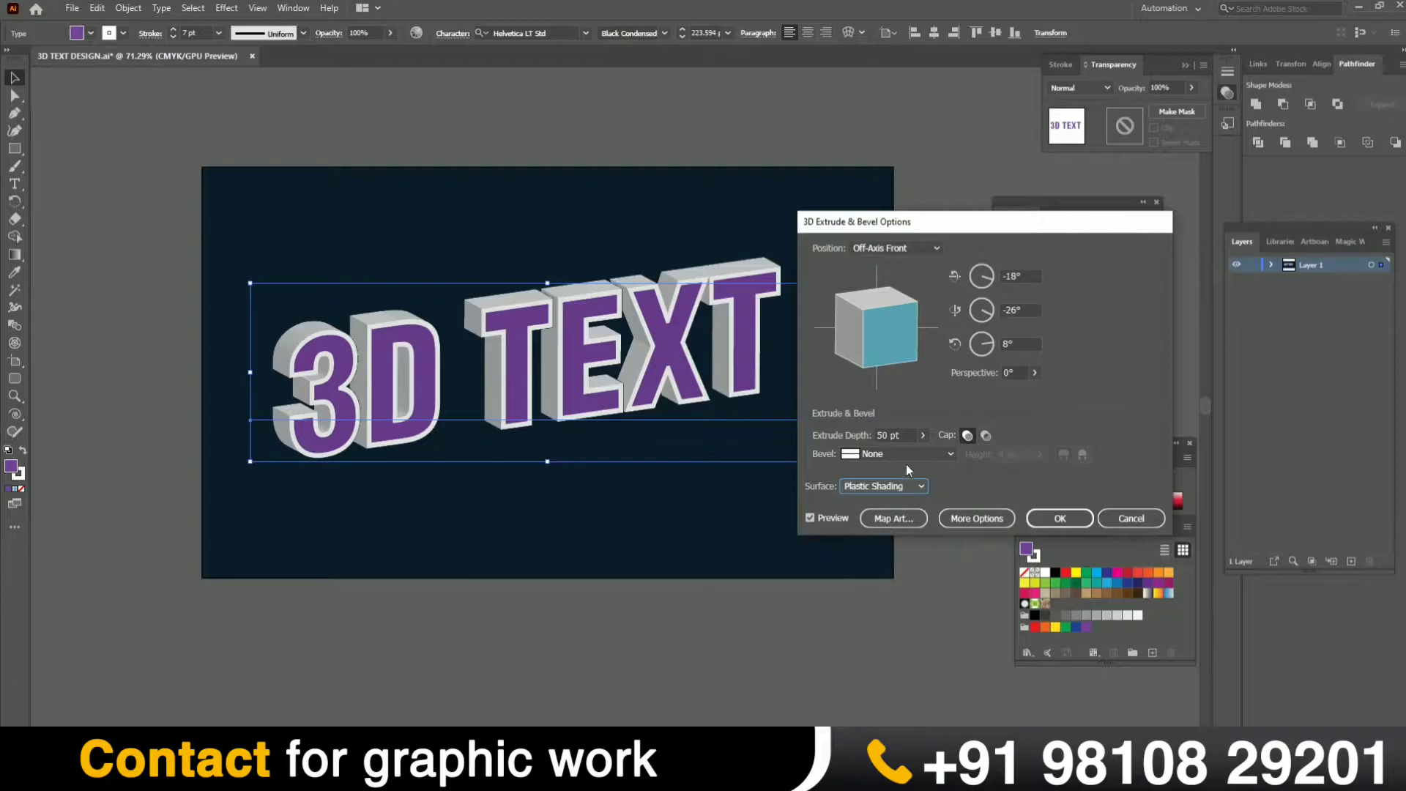
Rotate the extrusion to about -16°, -31° and 7°, shift the surface light slightly to the right, and apply the effect.
drag(886, 330, 894, 325)
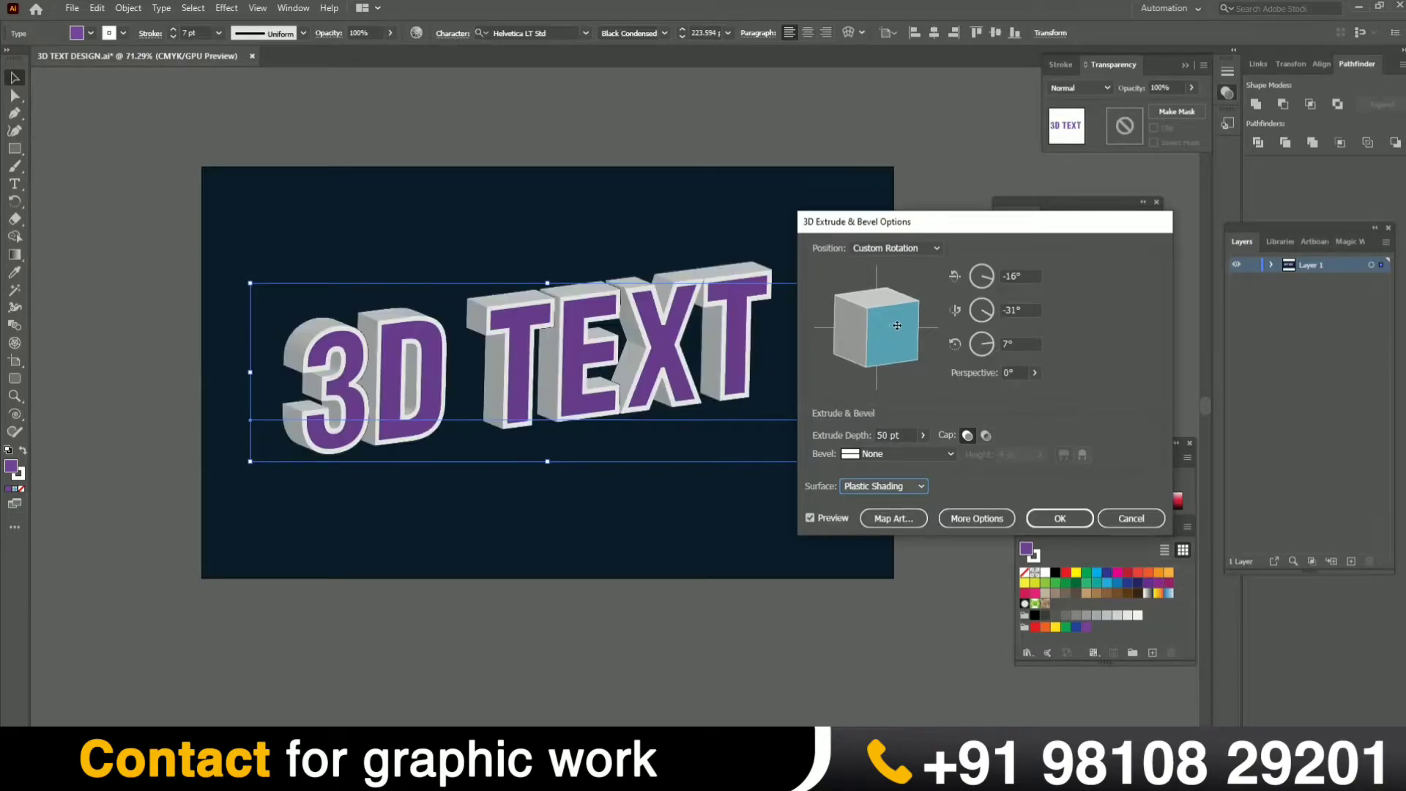
click(976, 517)
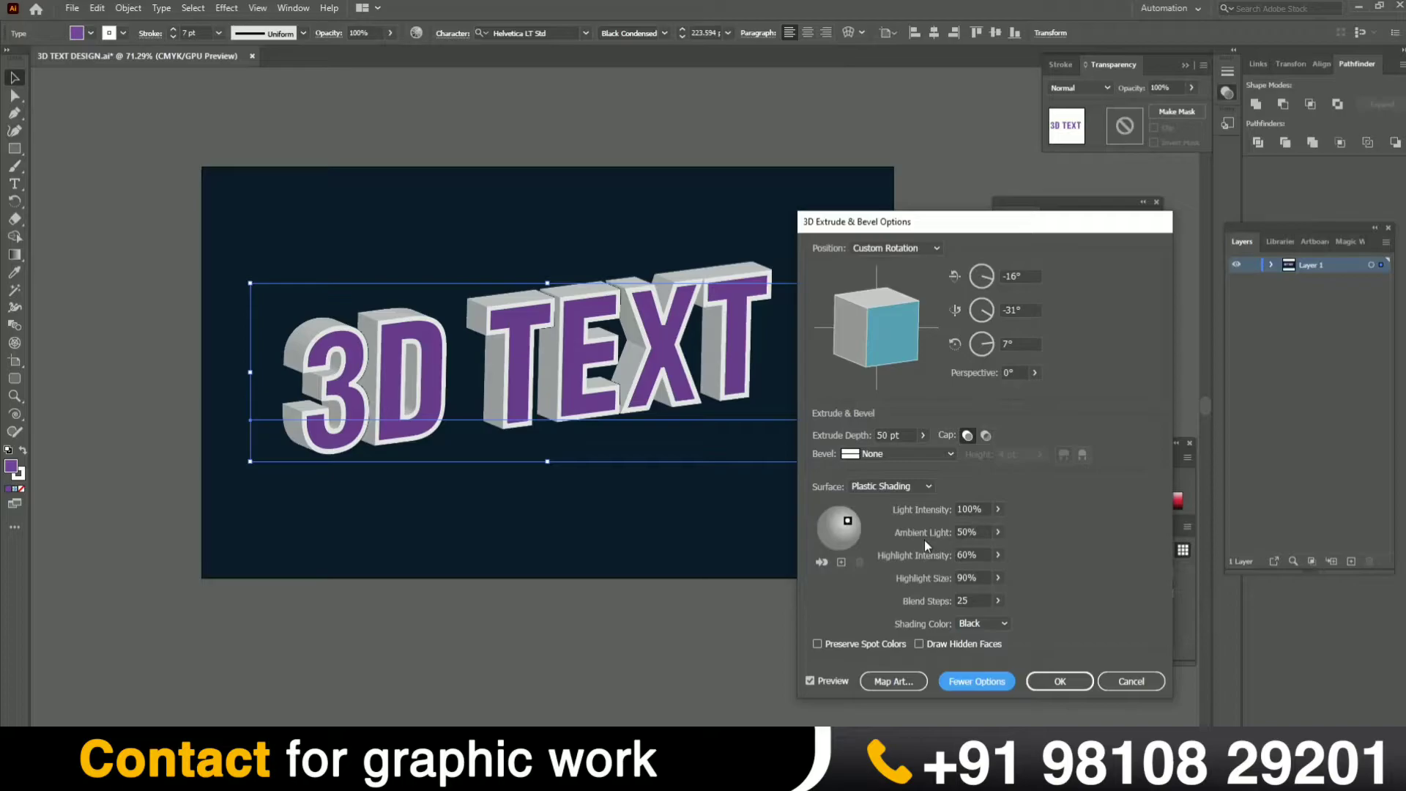
mouse_move(848, 527)
mouse_down()
mouse_move(831, 539)
mouse_move(852, 524)
mouse_up()
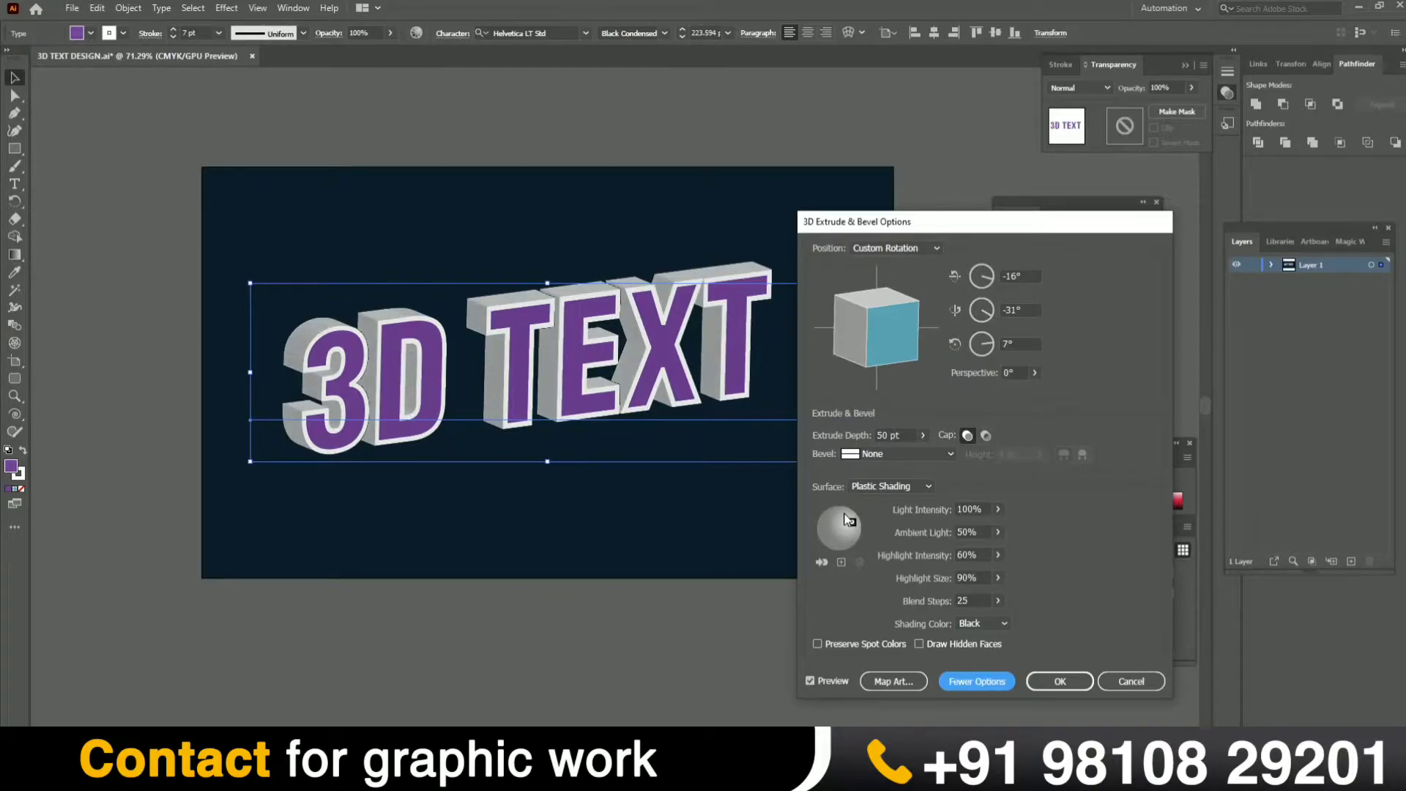
click(1044, 680)
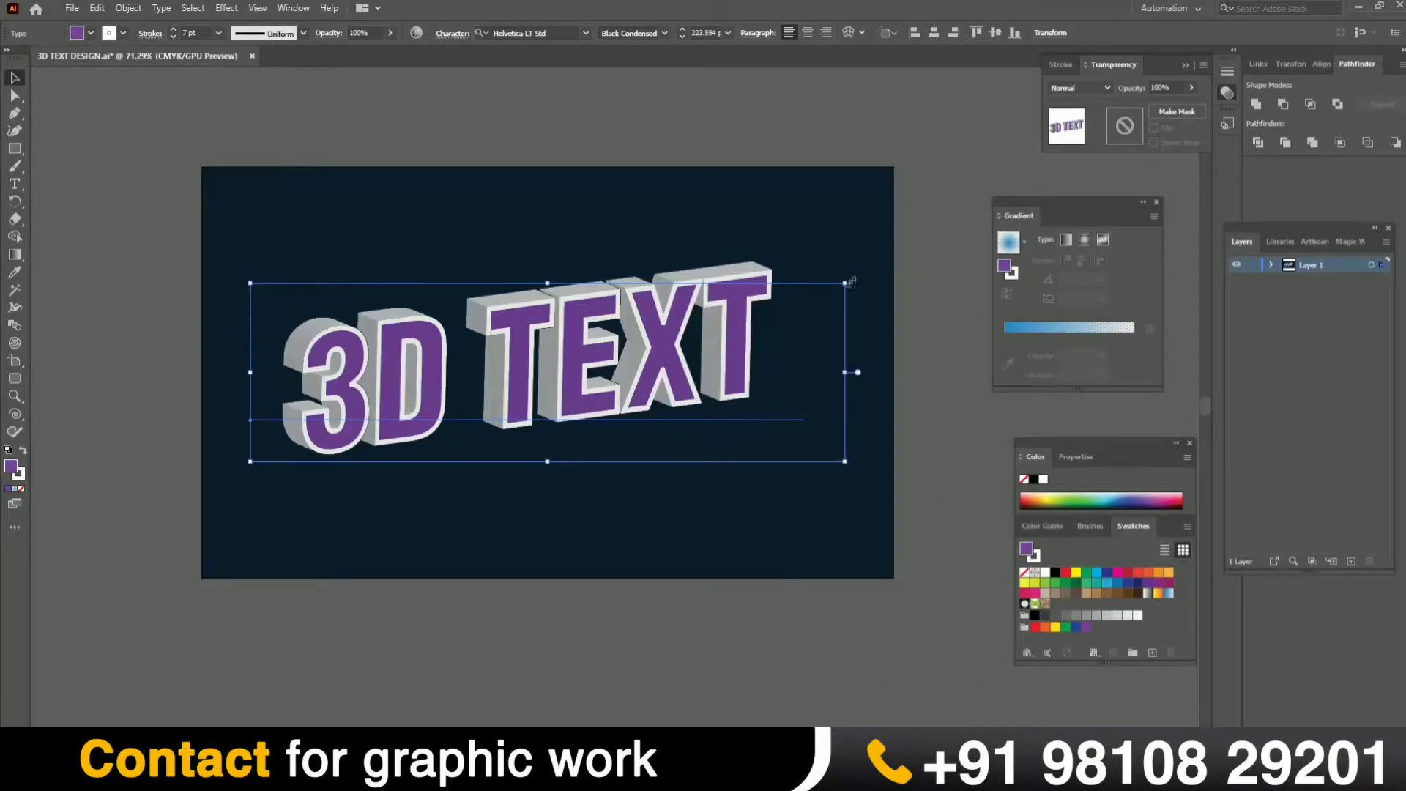
Shrink the 3D text to about three quarters of its size and move it back to the middle of the background.
drag(846, 284, 688, 330)
drag(576, 365, 615, 347)
click(641, 84)
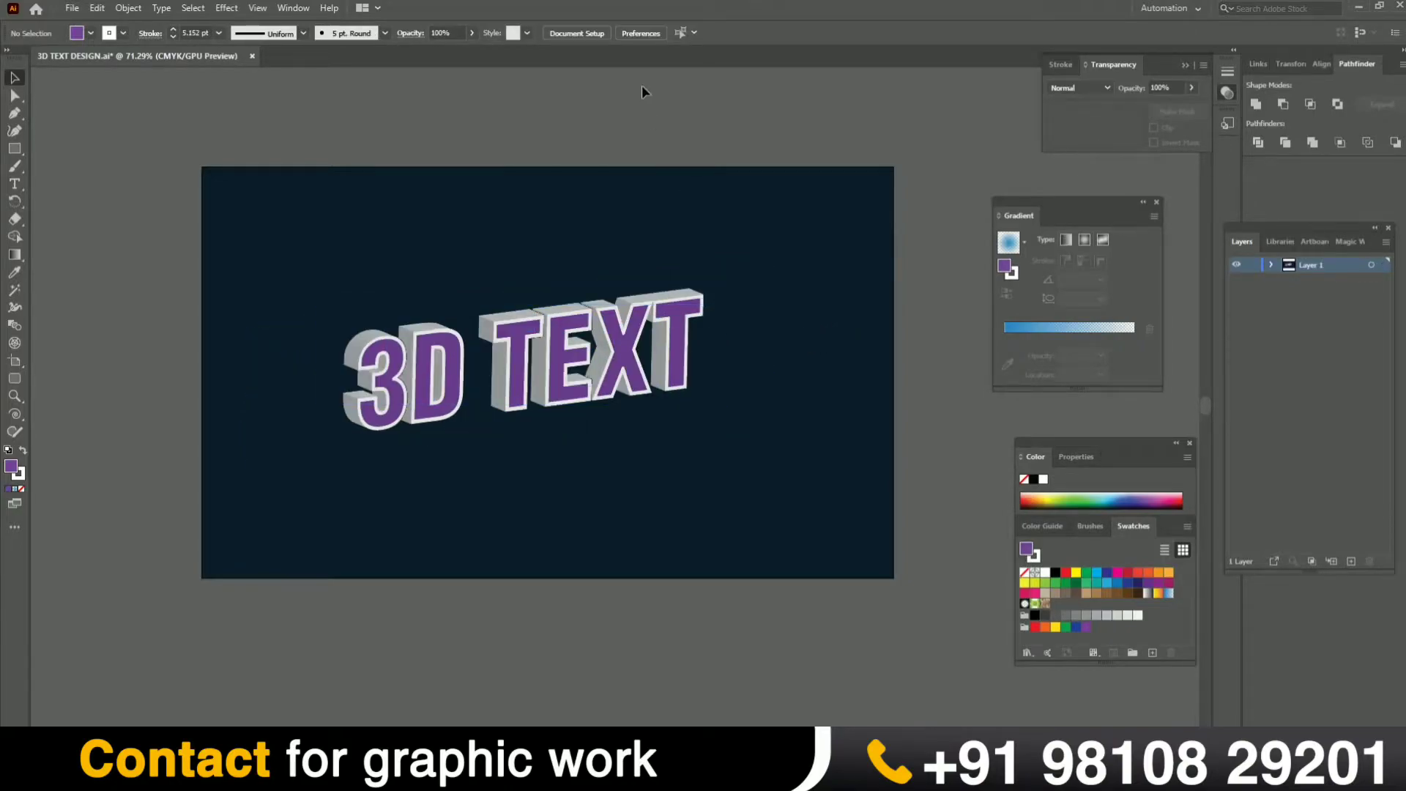
Enlarge the 3D text by about a third and shift it slightly right on the dark background.
click(681, 354)
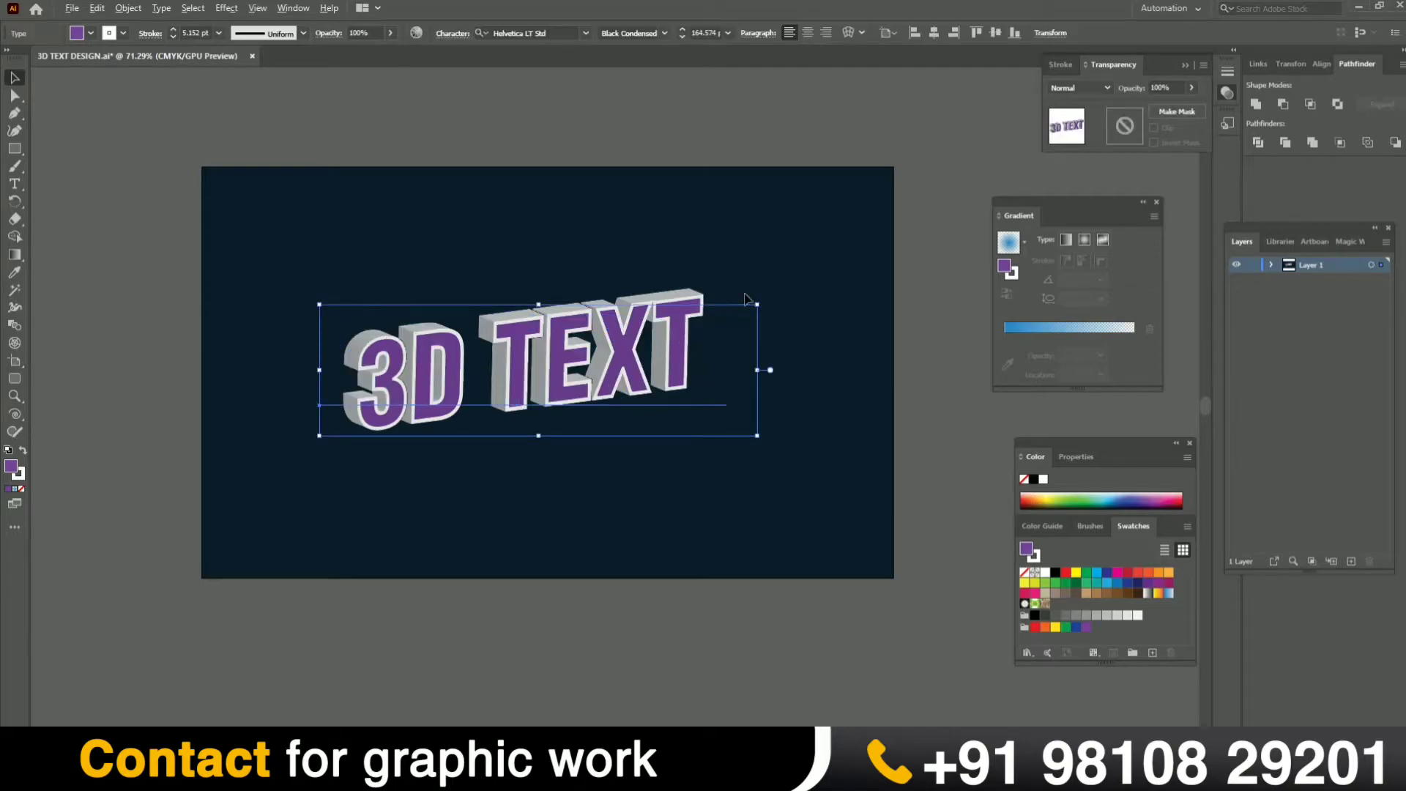
drag(760, 303, 828, 284)
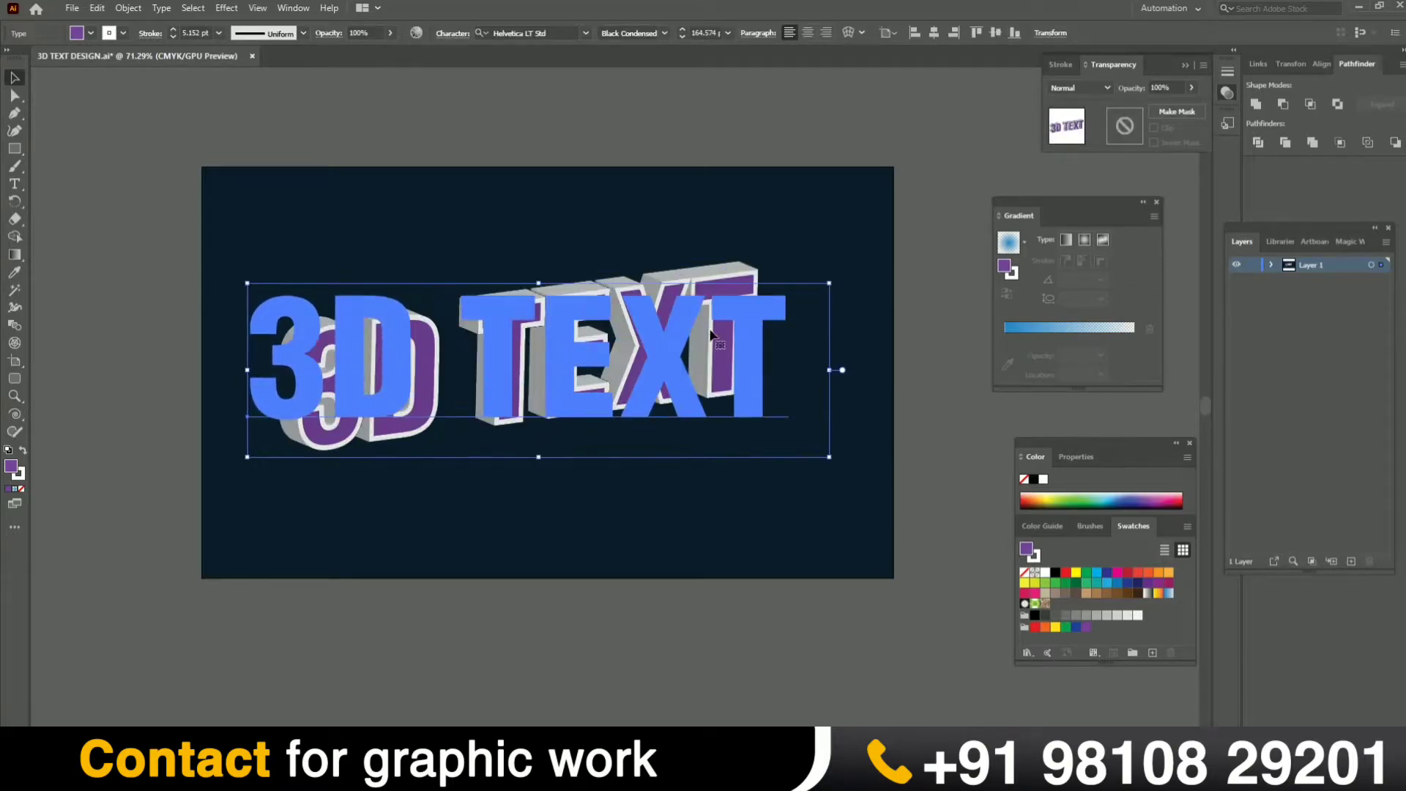
drag(656, 343, 675, 343)
click(643, 133)
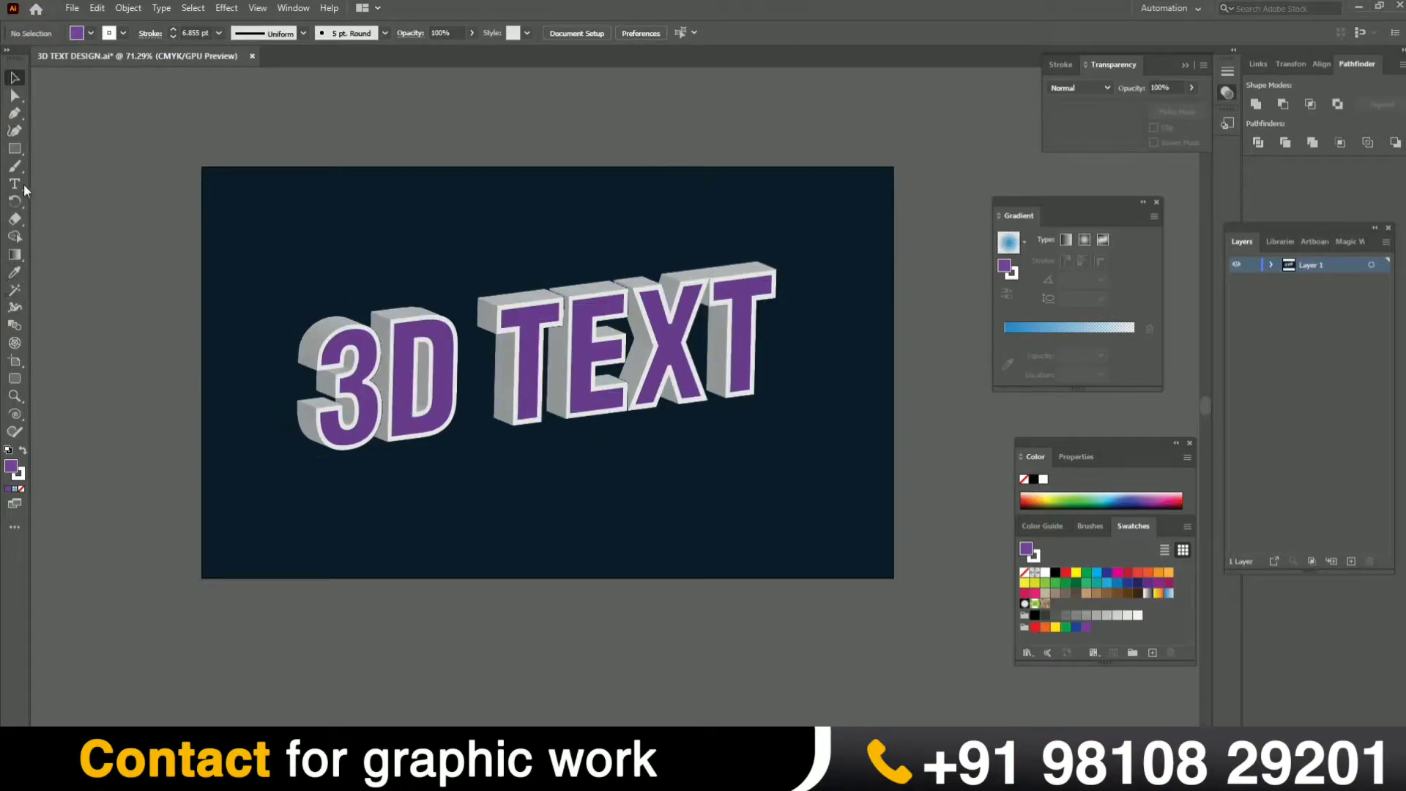
Draw a flat ellipse about 232.5 × 11.6 mm below the 3D text and remove its stroke.
click(14, 151)
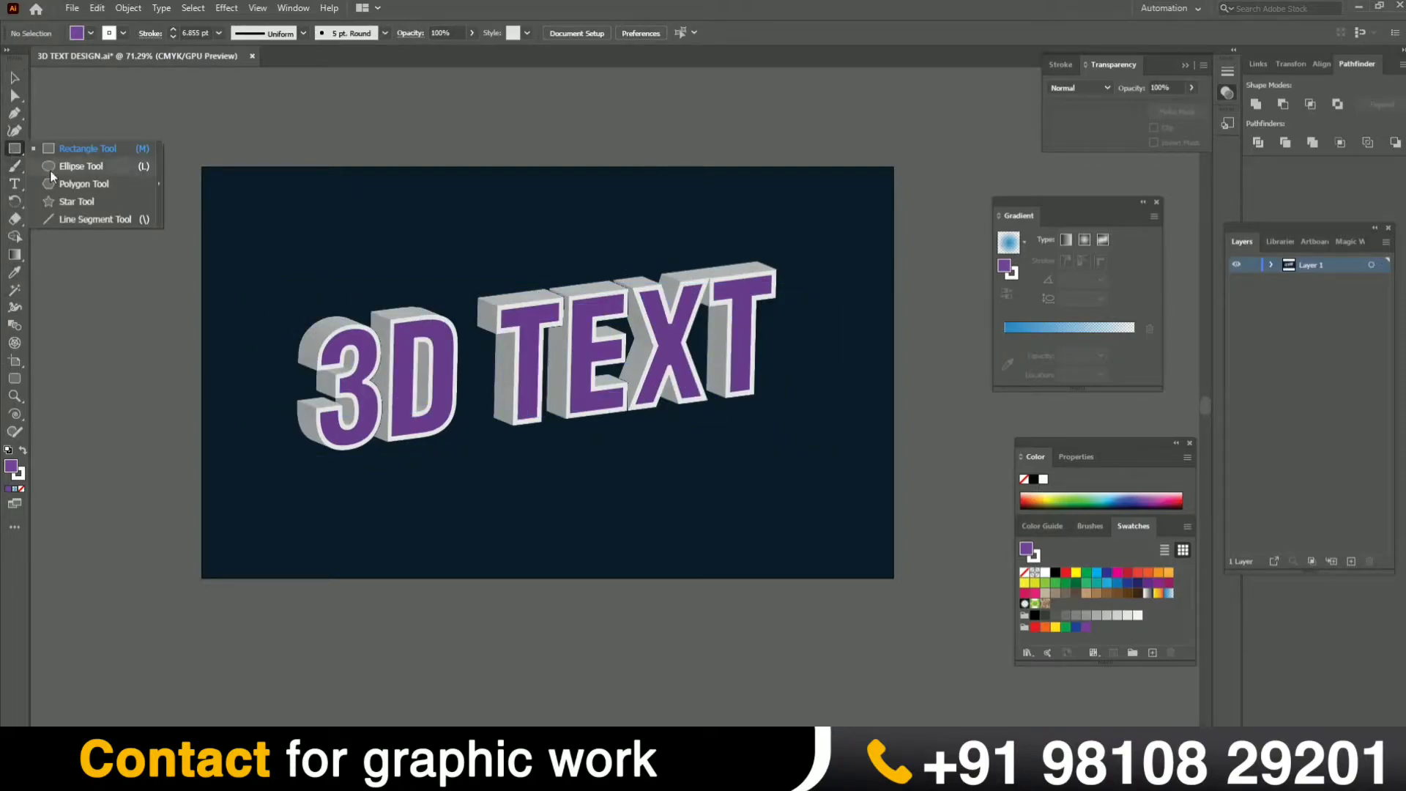
click(49, 169)
drag(347, 486, 834, 511)
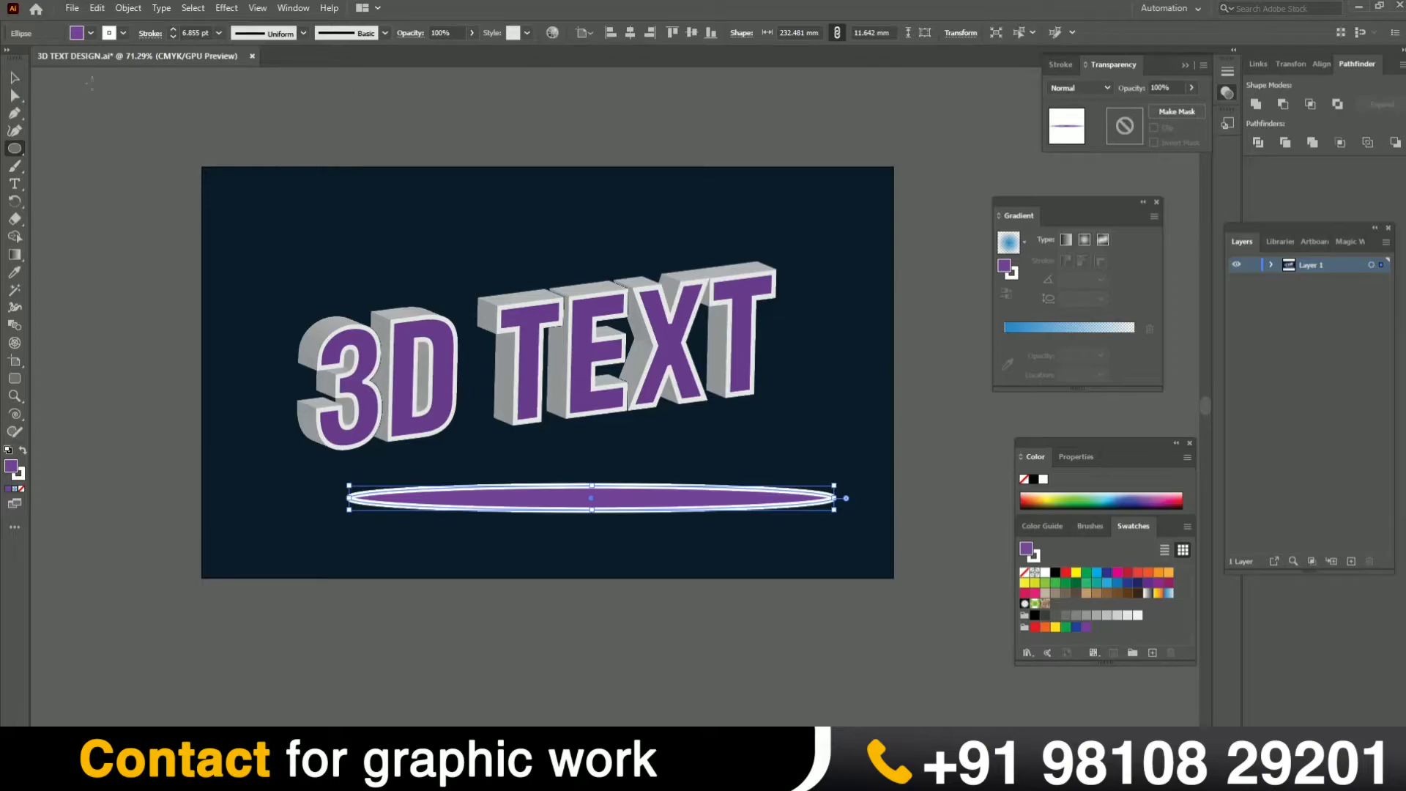
click(122, 33)
click(20, 474)
click(22, 495)
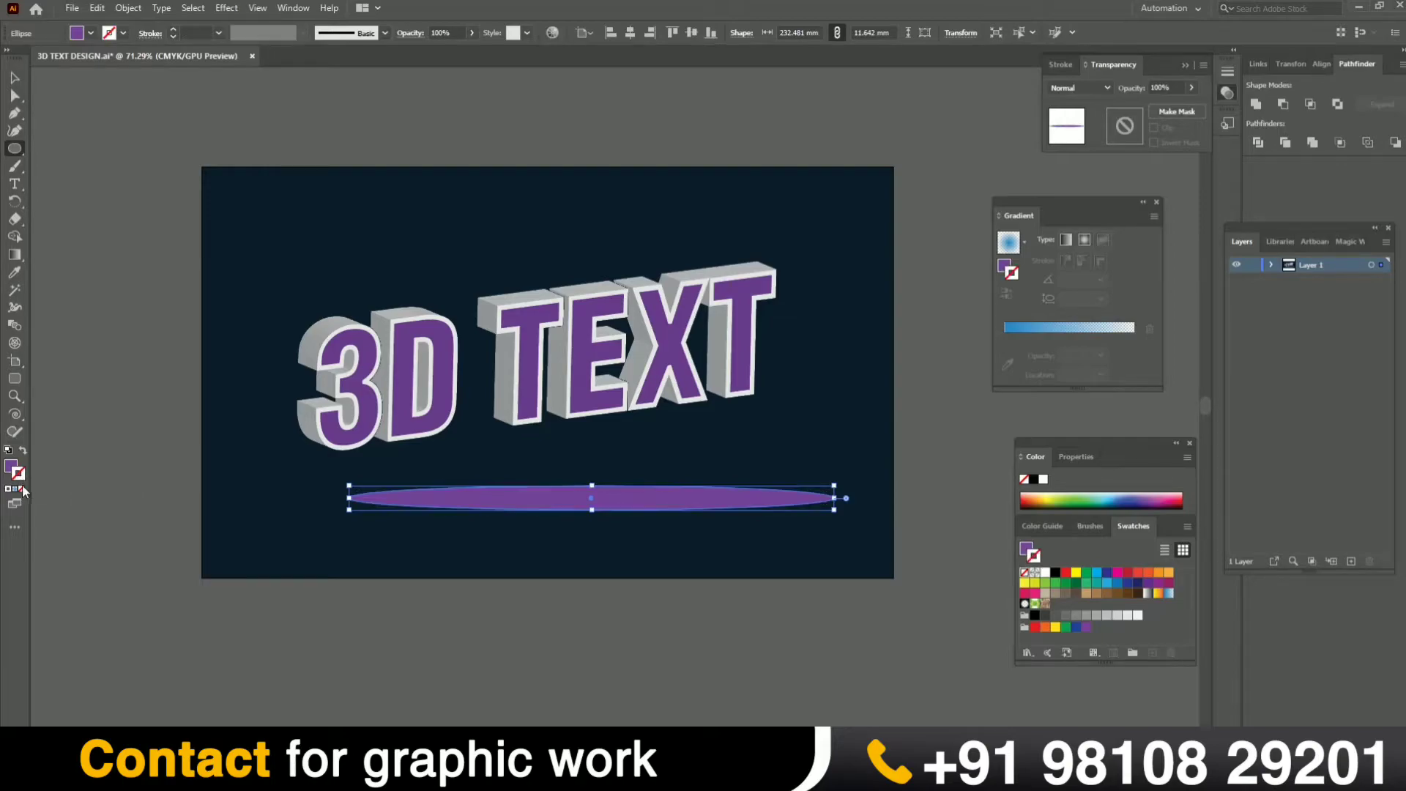
Fill the flat ellipse below the text with white (#FFFFFF).
click(13, 77)
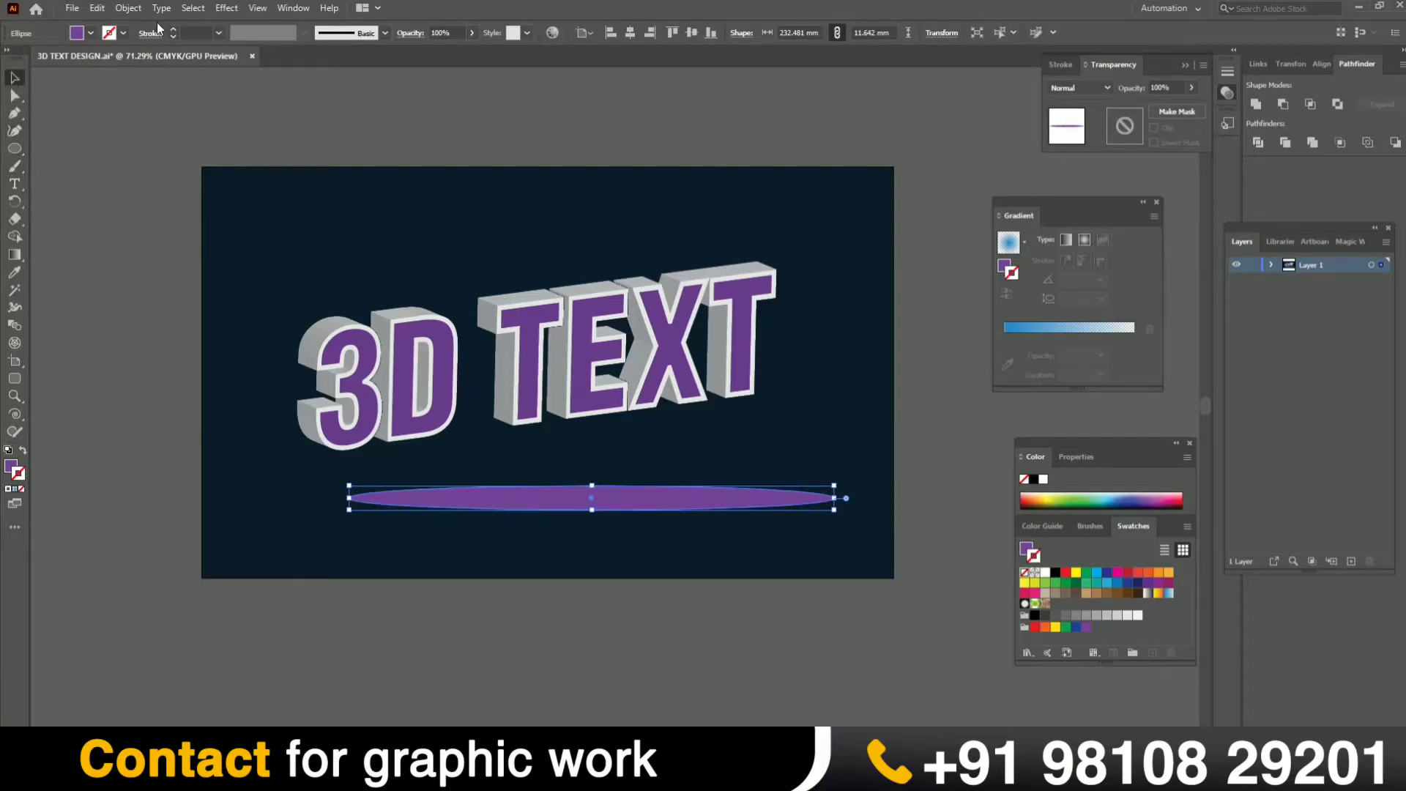
double_click(11, 467)
drag(797, 327, 754, 292)
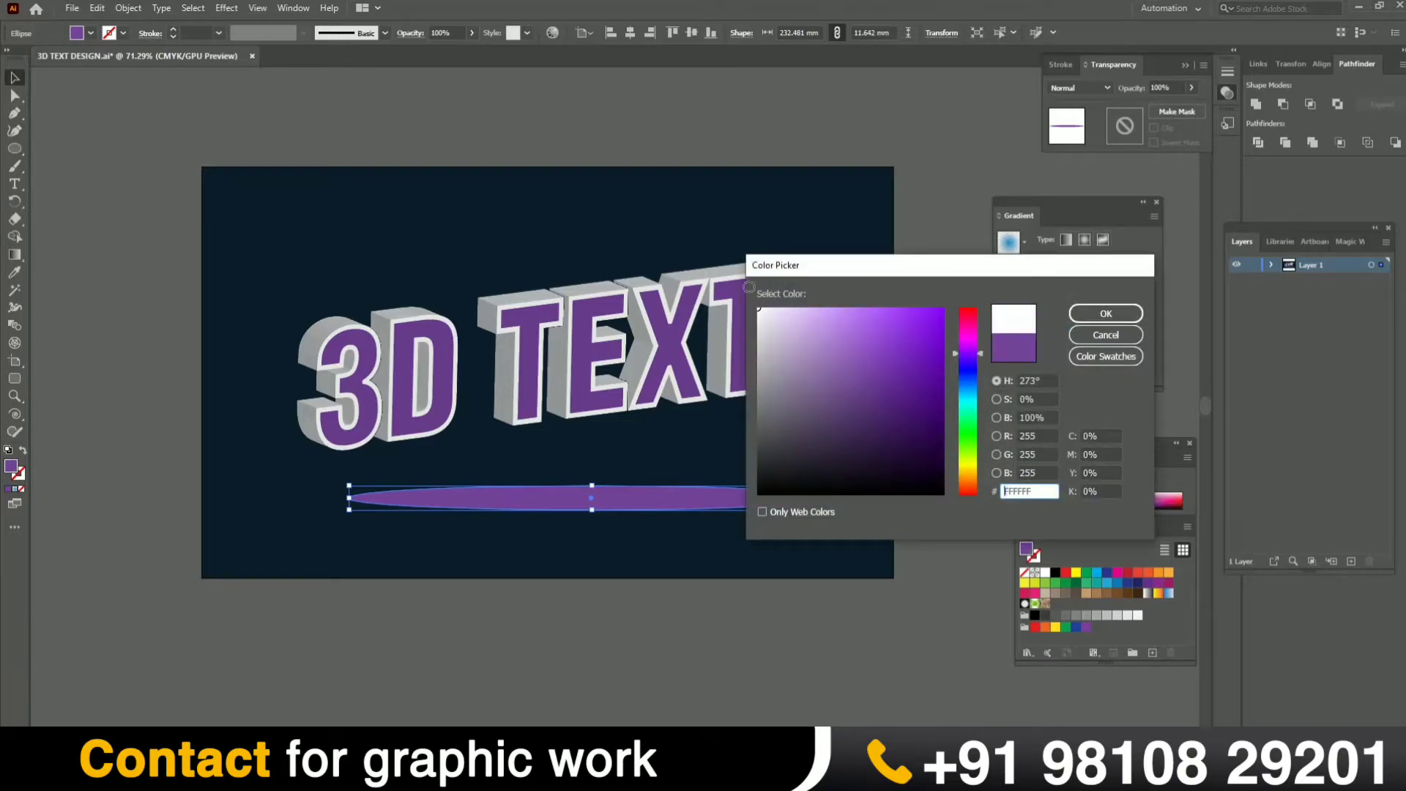
click(1071, 313)
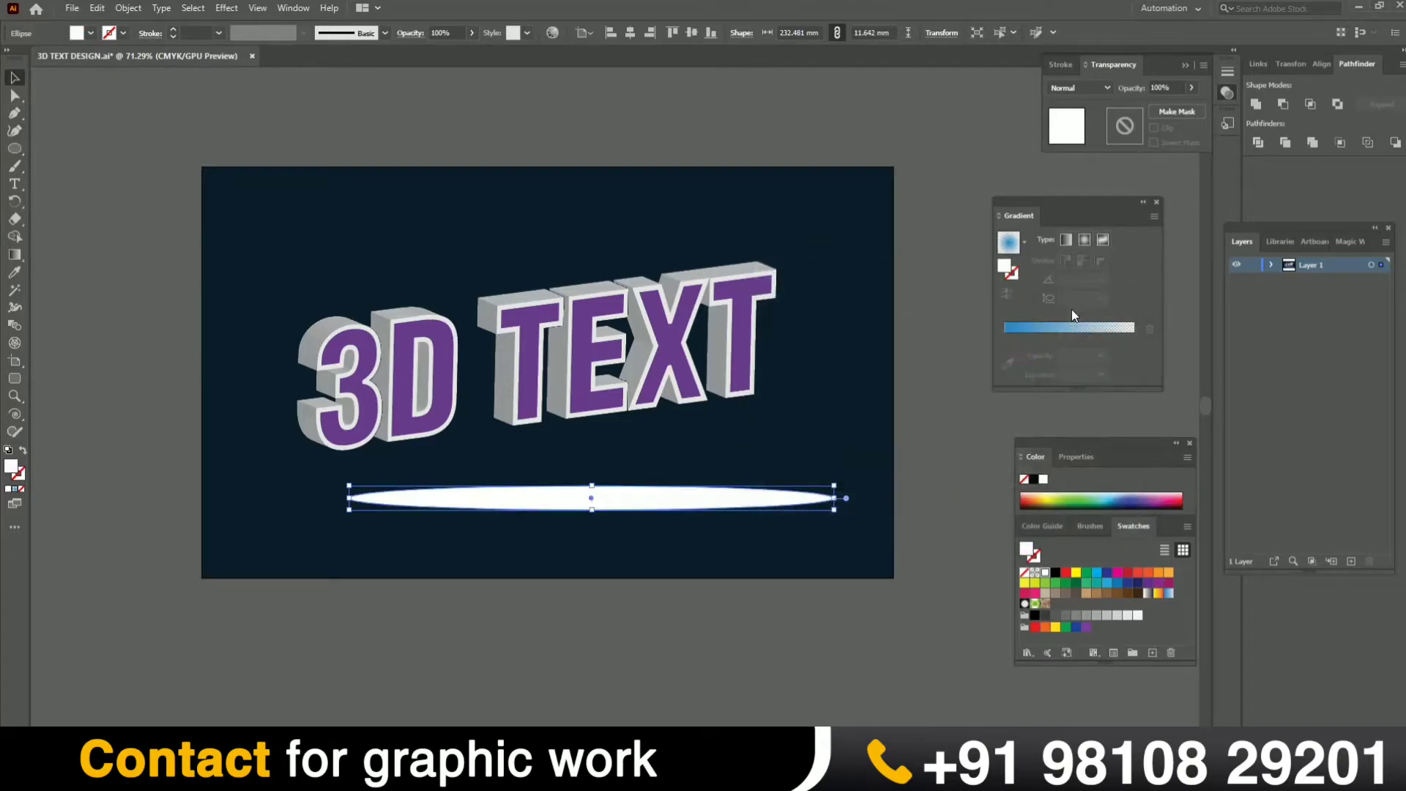
Apply a Gaussian Blur with a radius of about 49.9 pixels to the white ellipse and set its opacity to 44%.
click(226, 8)
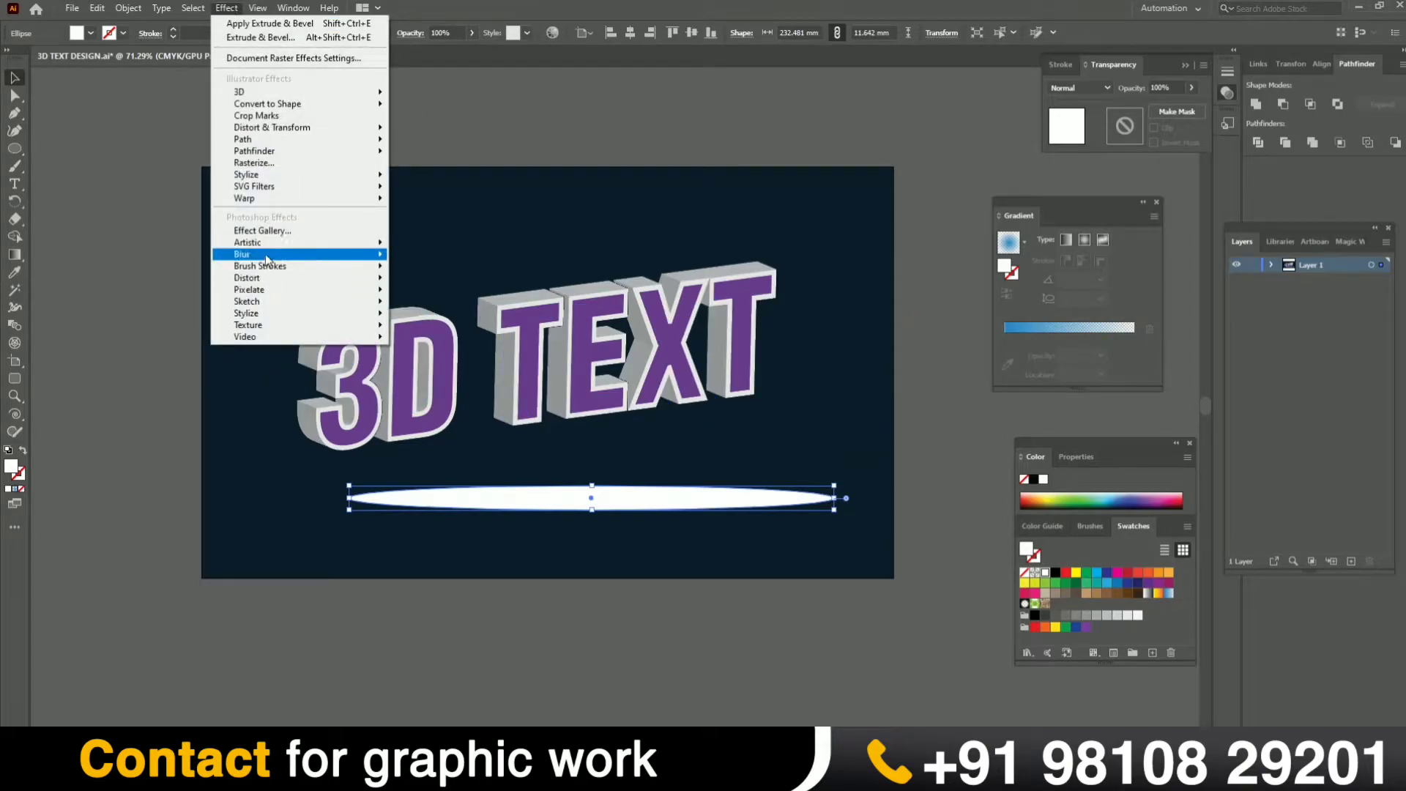
mouse_move(374, 259)
click(446, 255)
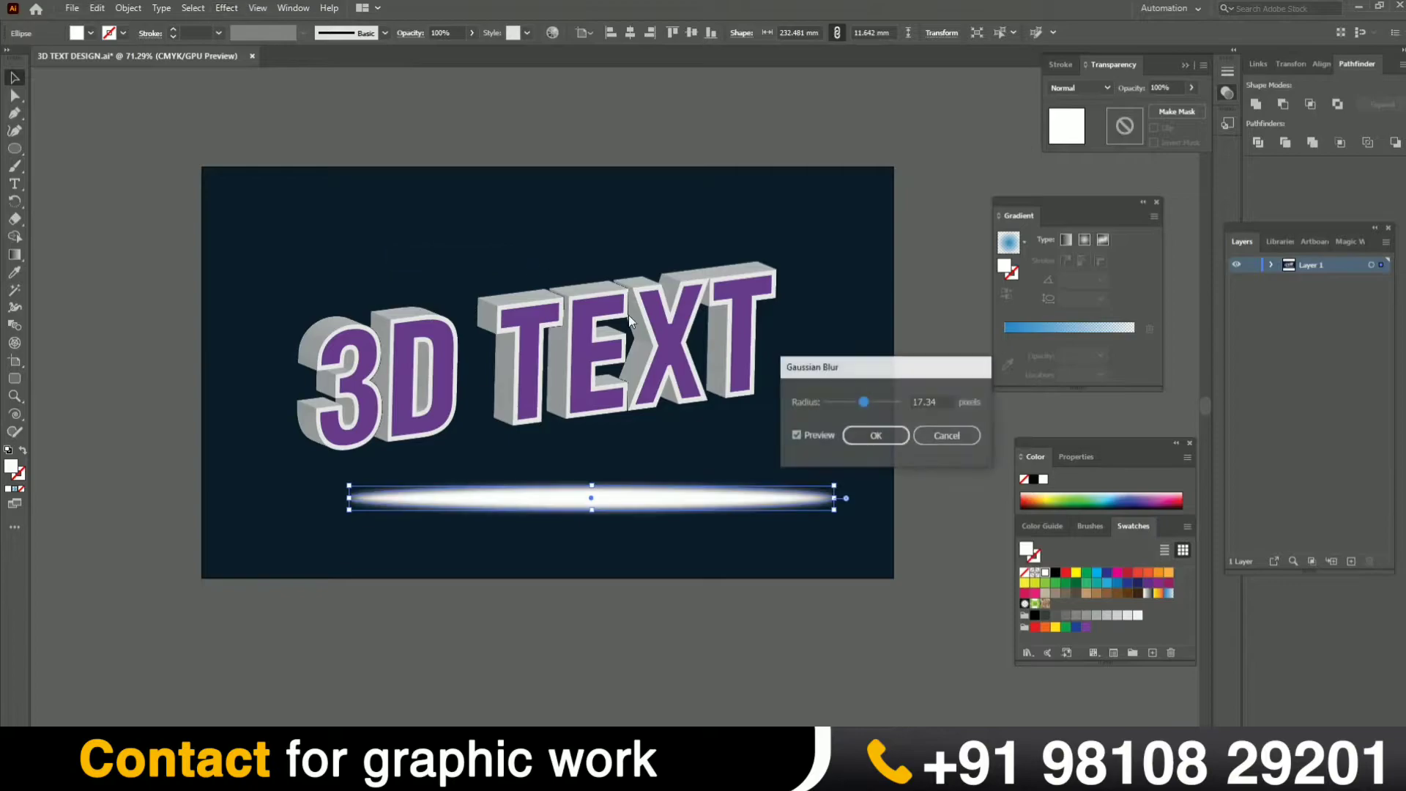
click(884, 402)
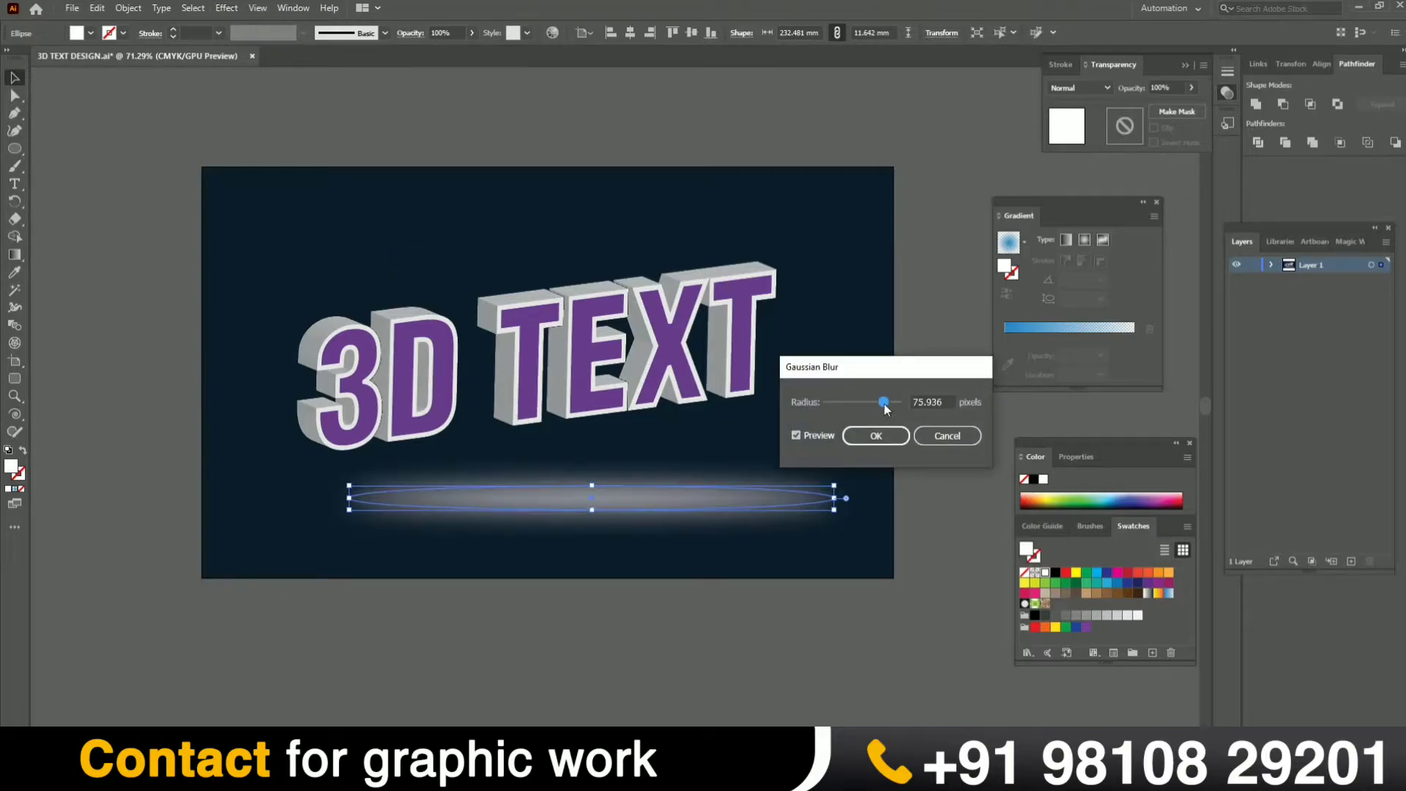
drag(878, 405, 875, 404)
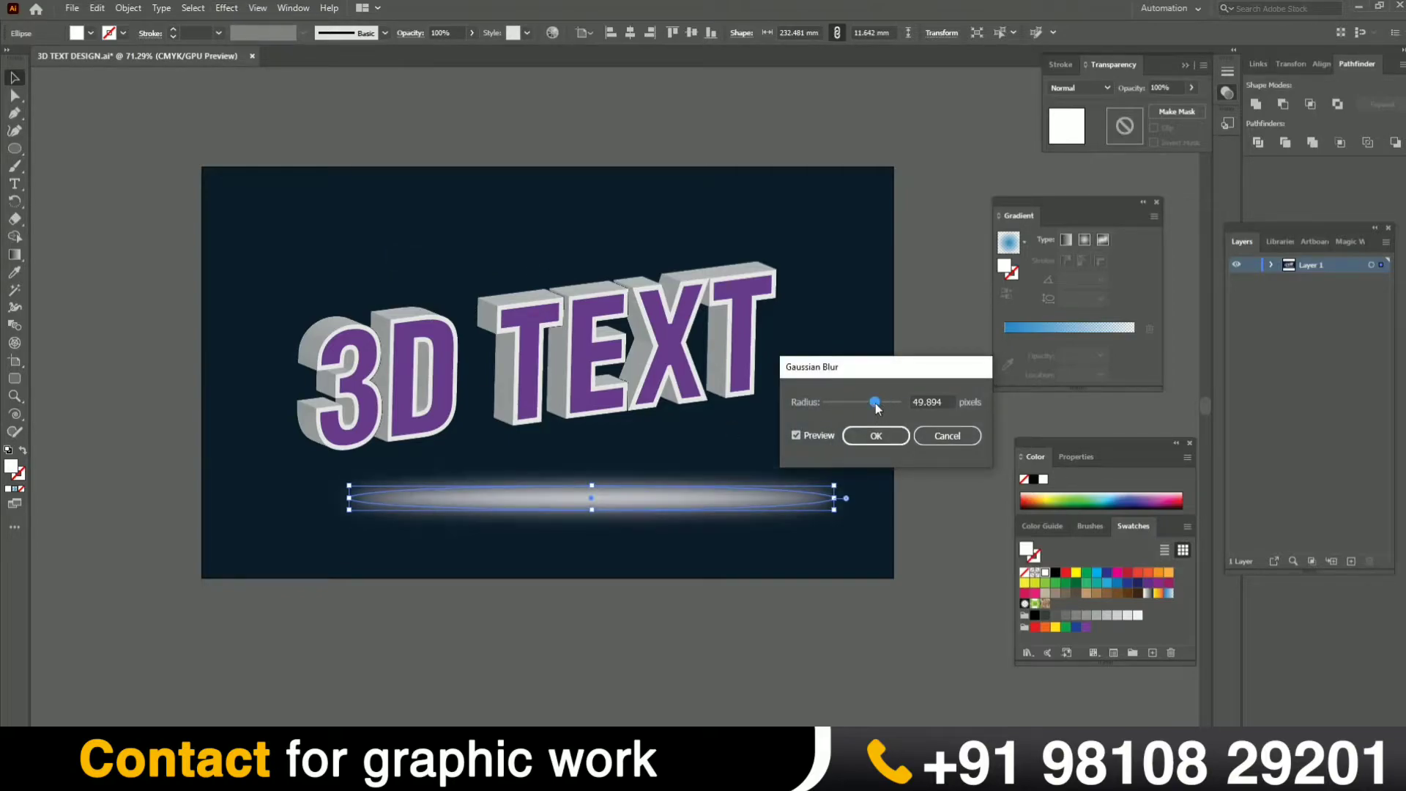
click(877, 435)
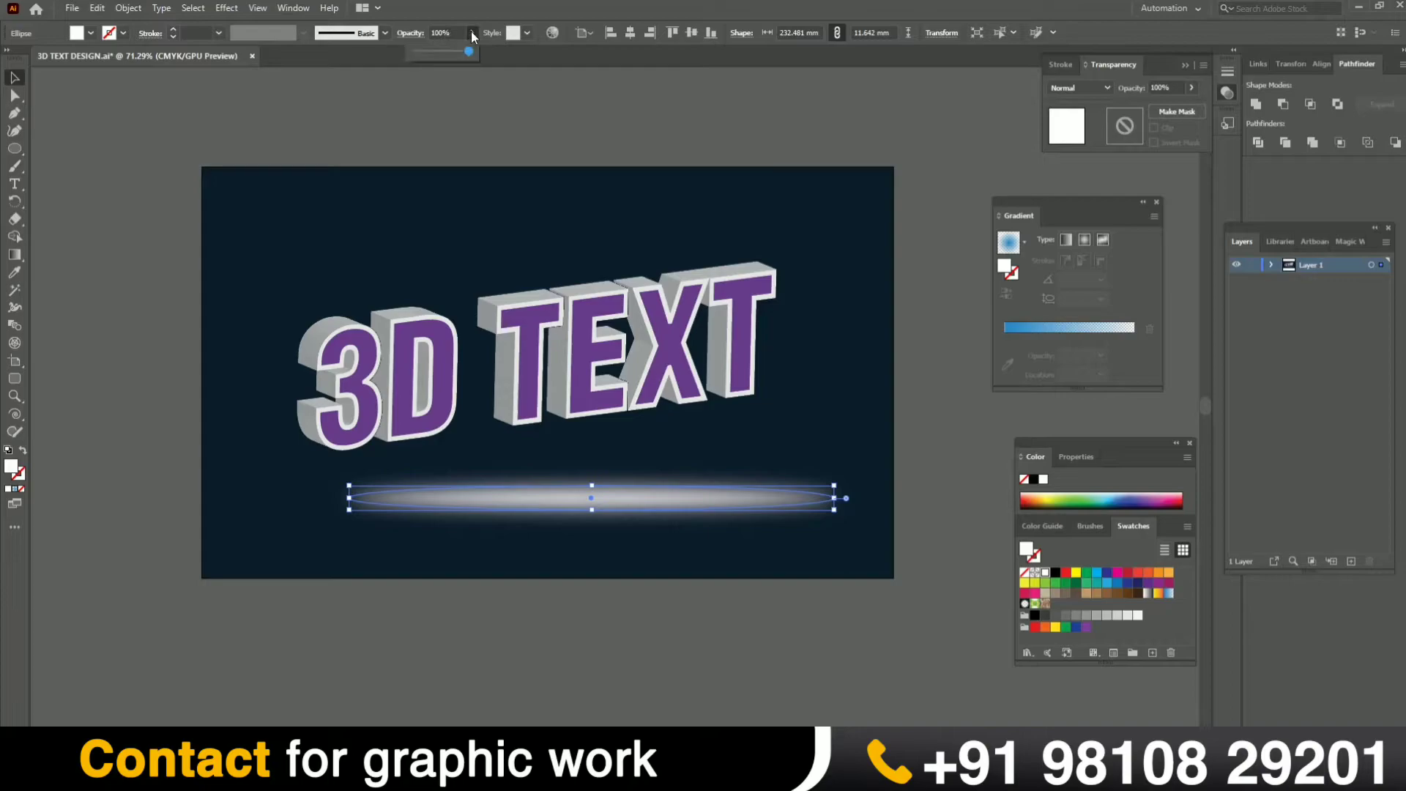
click(440, 52)
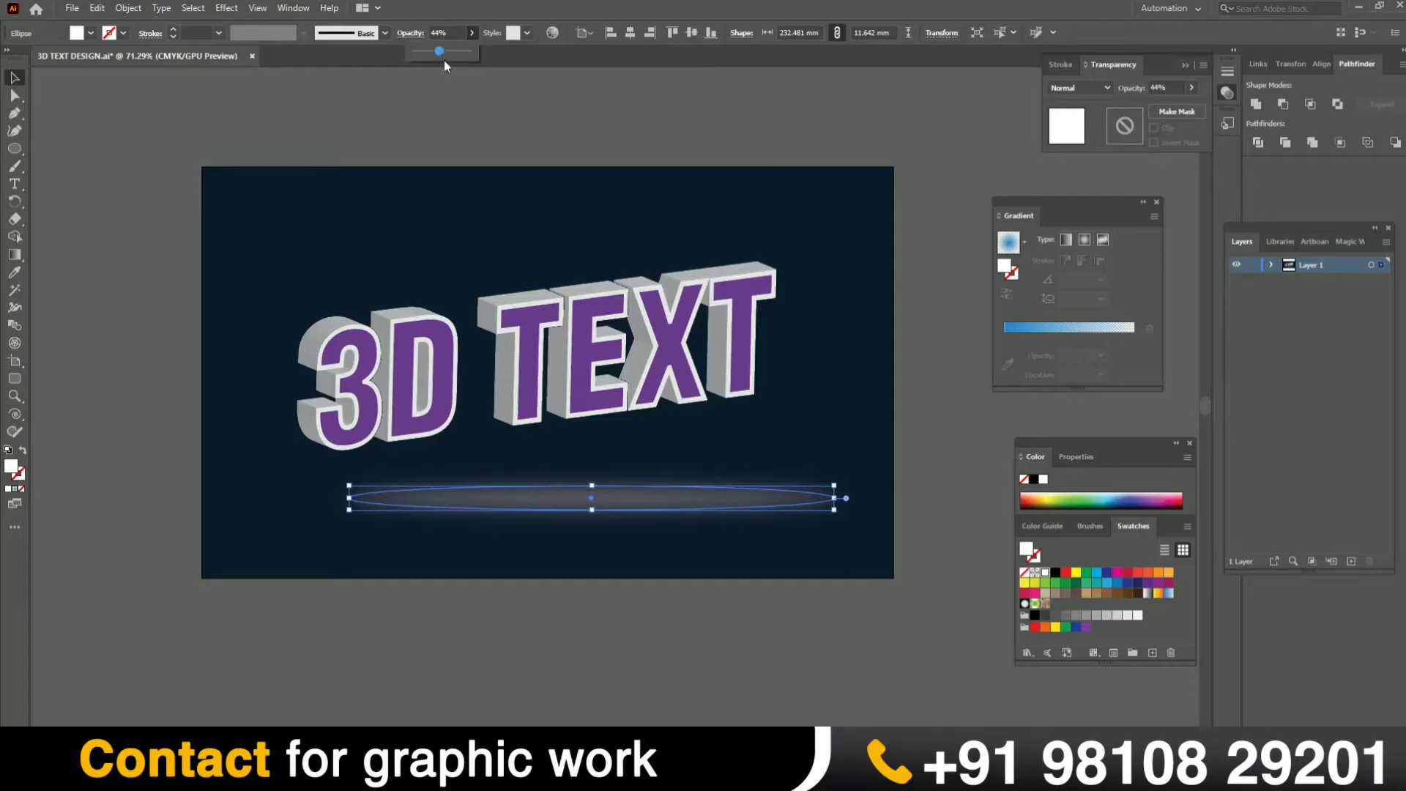
click(841, 488)
Try to reshape the ellipse by pulling its right end point up toward the lettering, and undo the change.
click(13, 94)
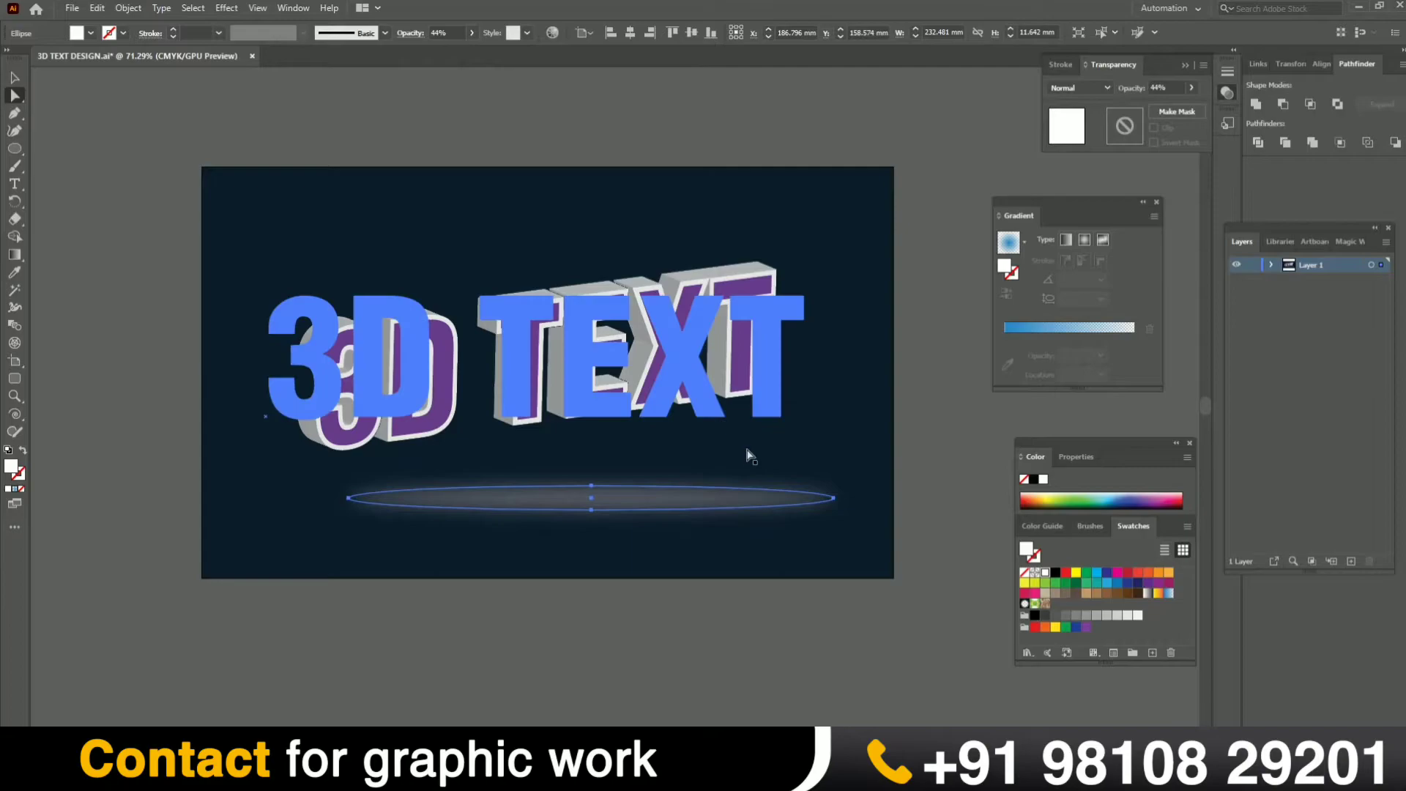
drag(831, 500, 791, 436)
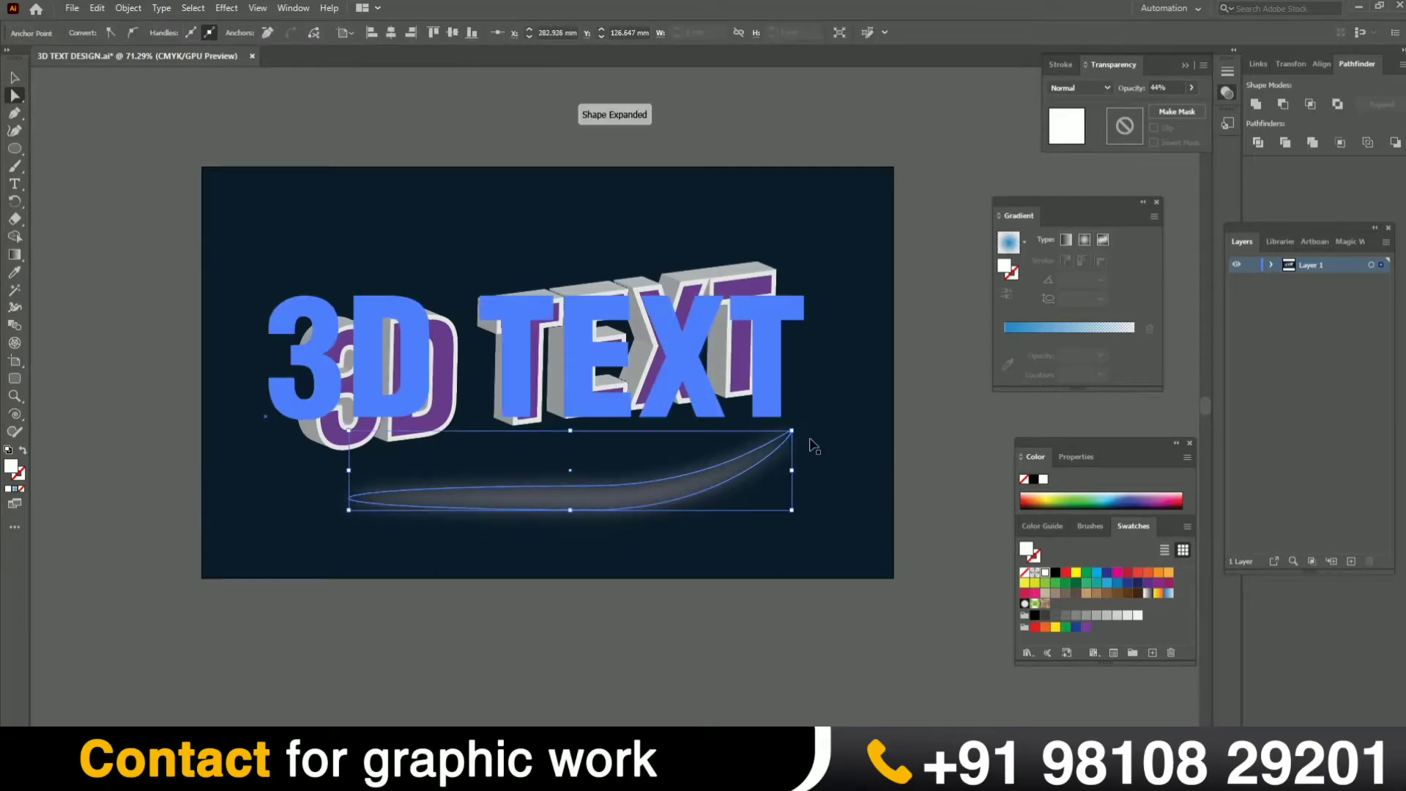
key(ctrl+z)
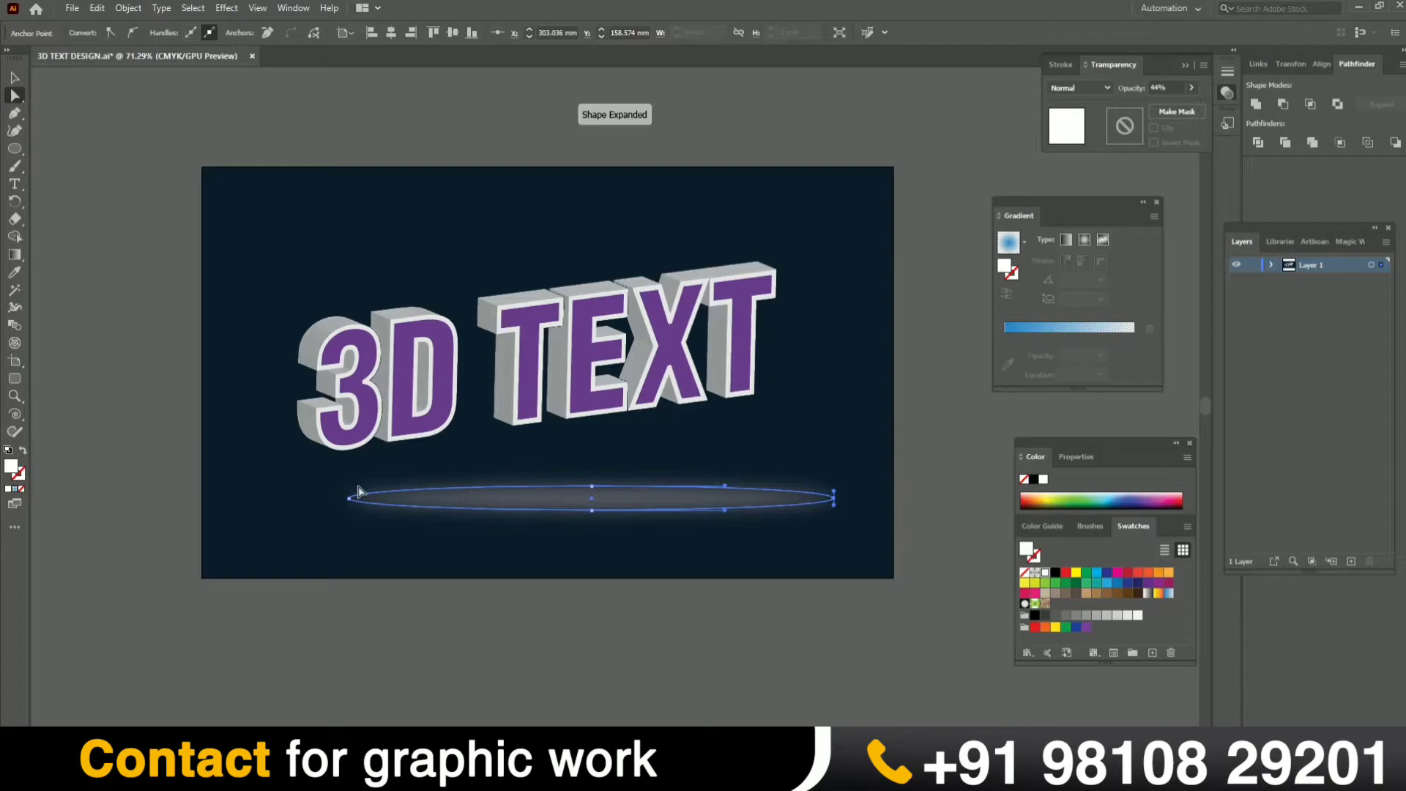
Tilt the blurred ellipse parallel to the text's slant, resize it to about 152.5 × 19.1 mm and place it just beneath the lettering.
click(14, 77)
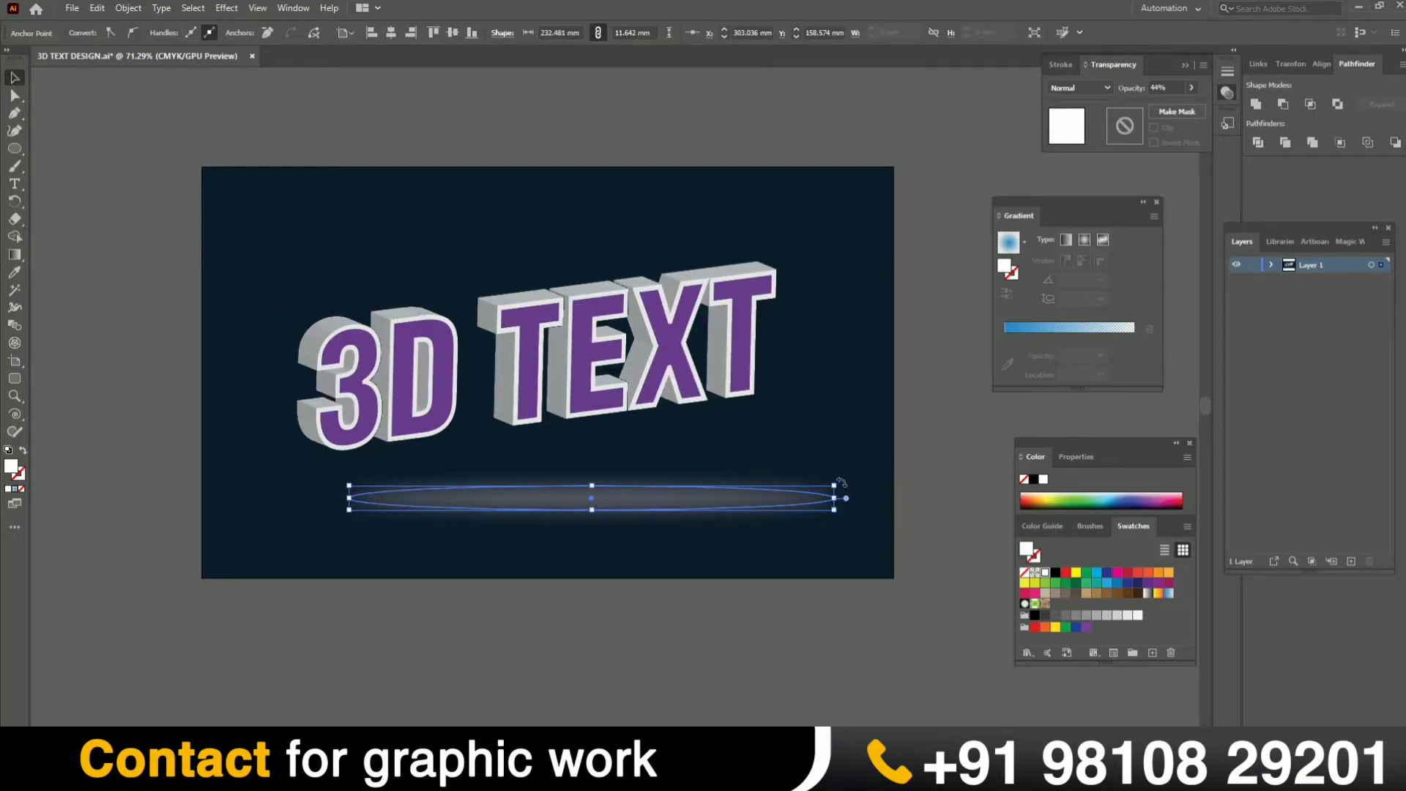
drag(840, 483, 841, 443)
drag(668, 498, 565, 498)
drag(570, 494, 599, 465)
key(ctrl+z)
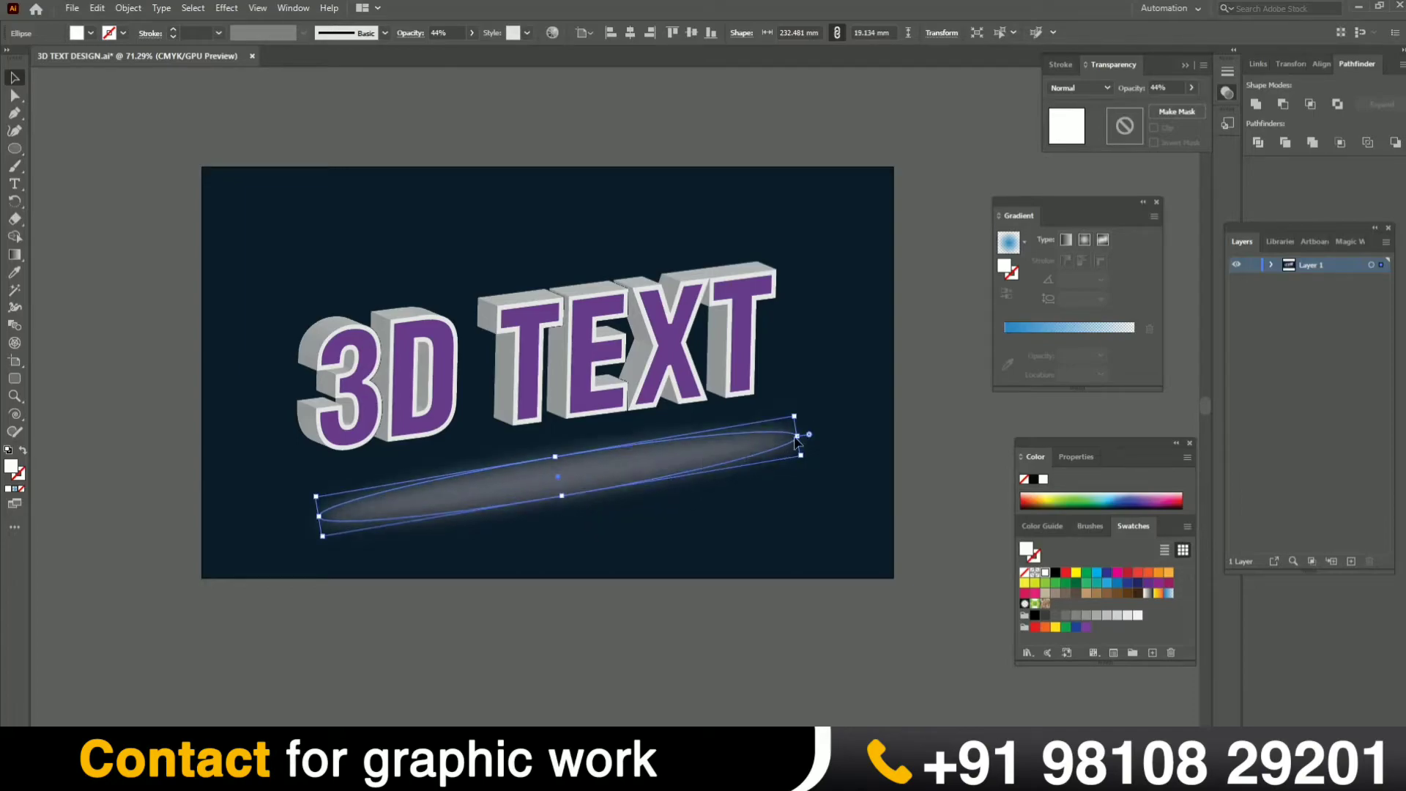
drag(809, 436, 655, 455)
click(928, 412)
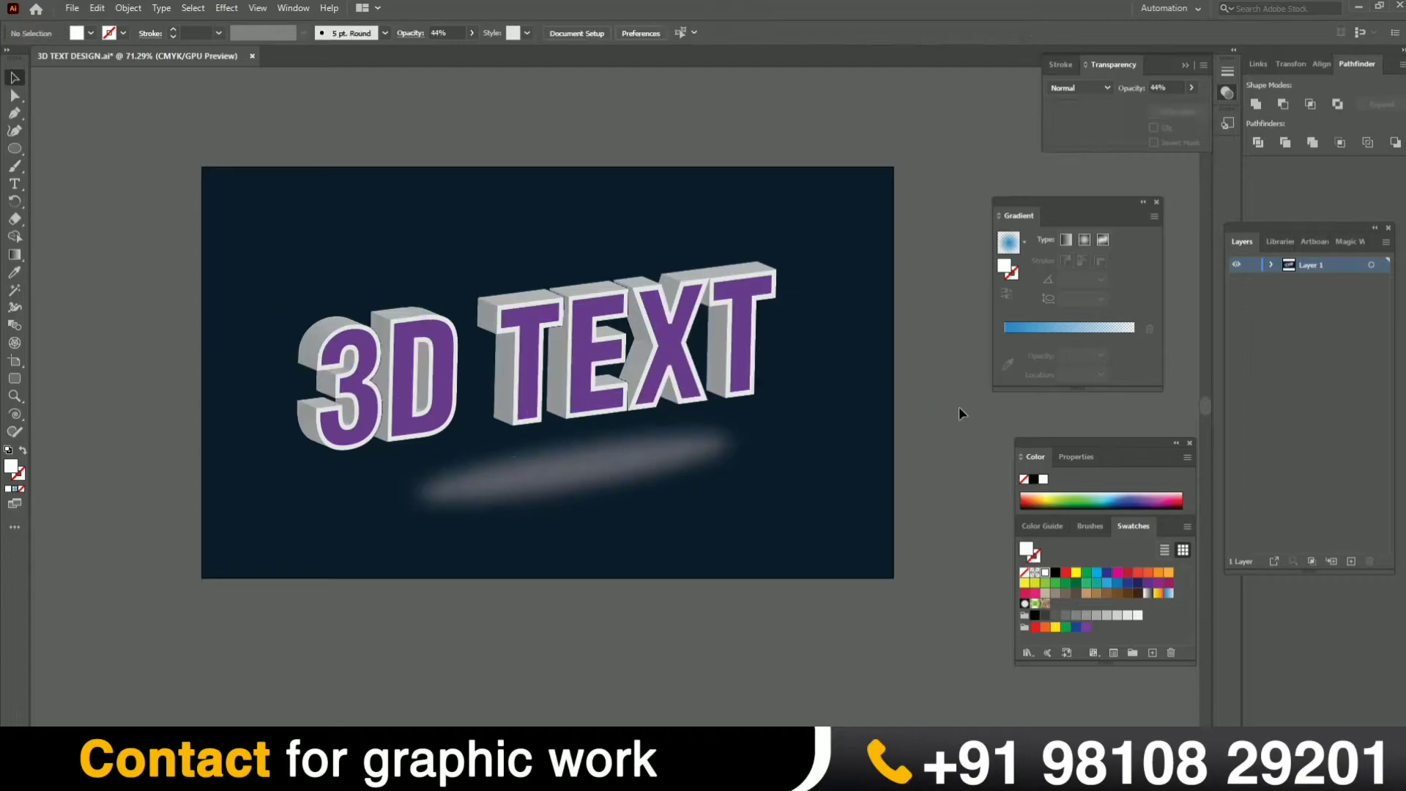
Lower the opacity of the blurred ellipse beneath the text to 39%.
click(661, 448)
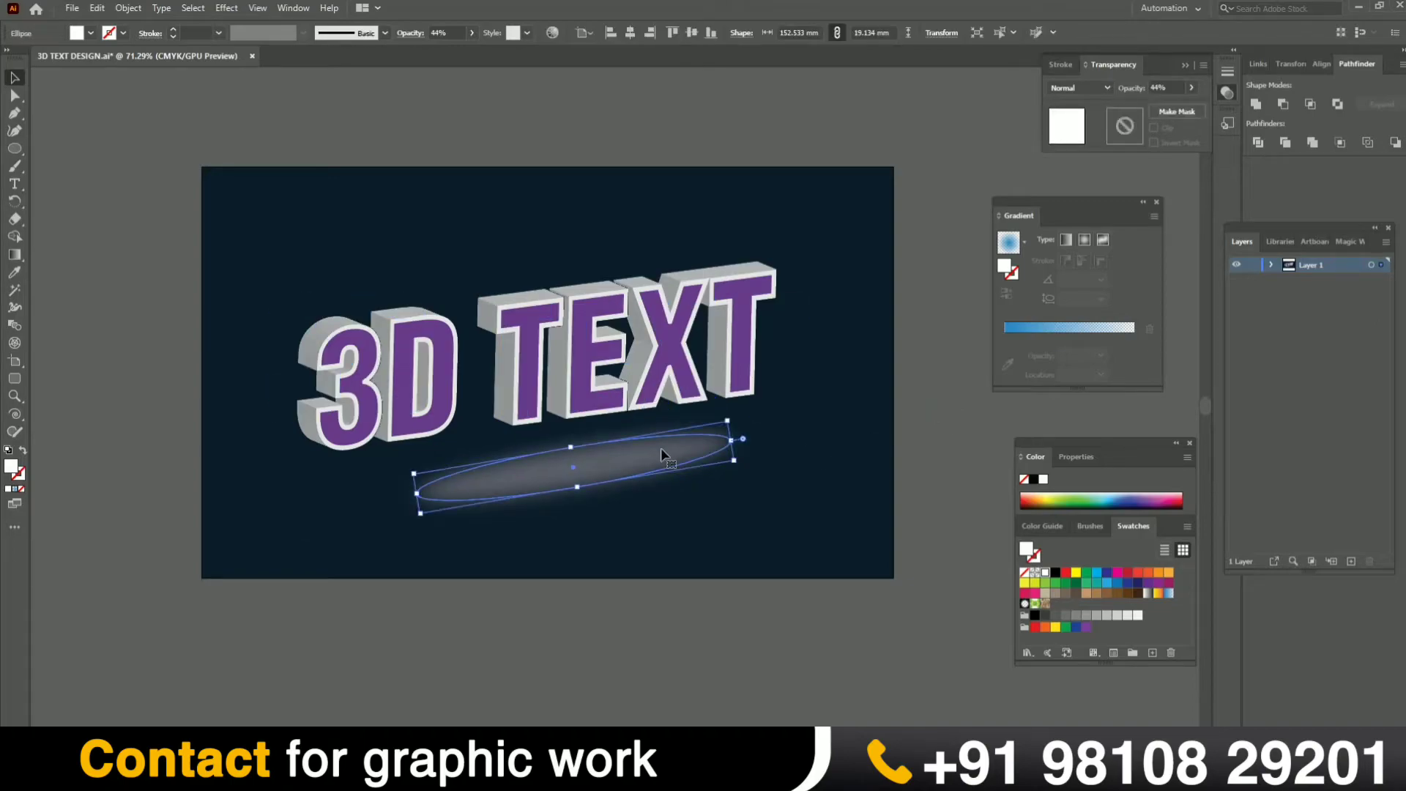
click(453, 34)
key(Down)
key(Down)
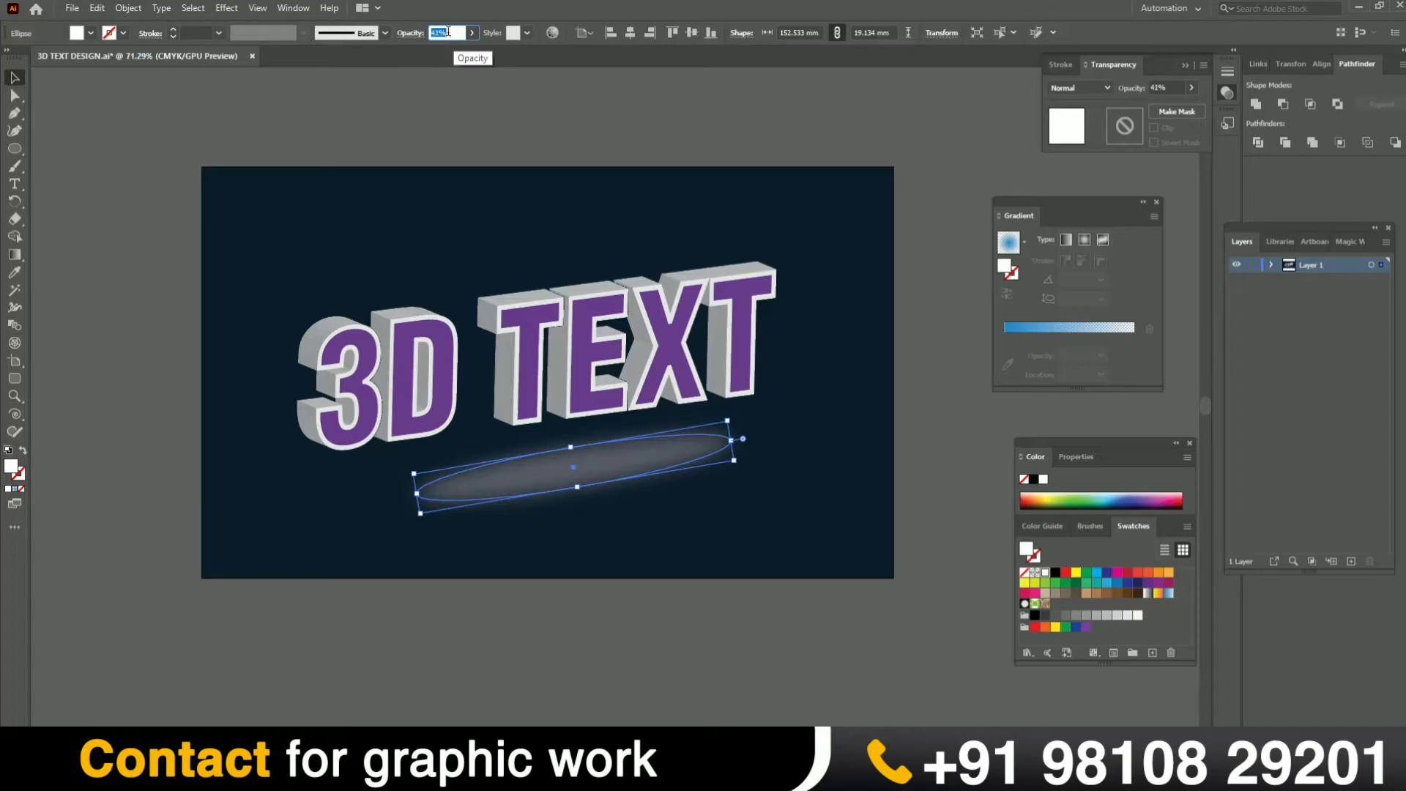
click(382, 37)
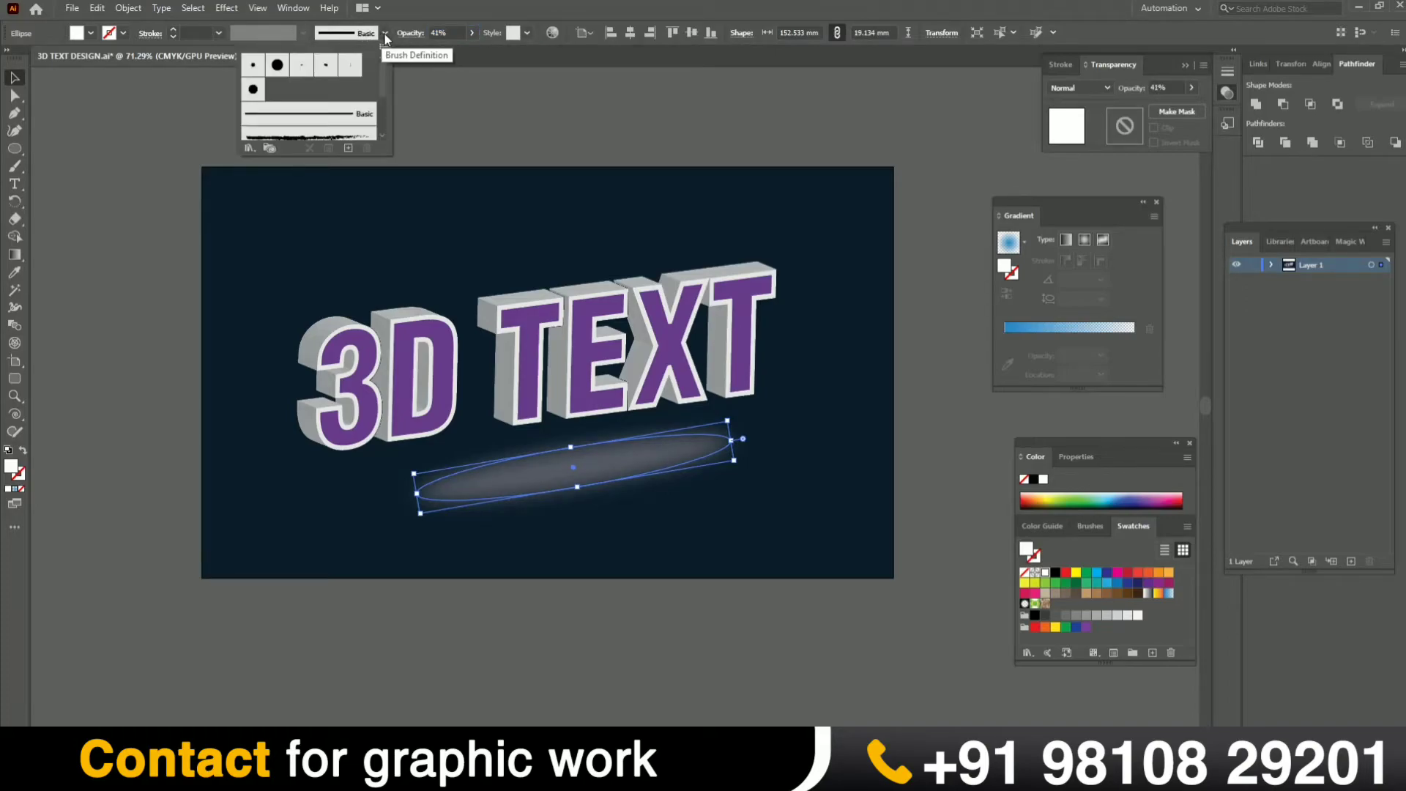
click(407, 34)
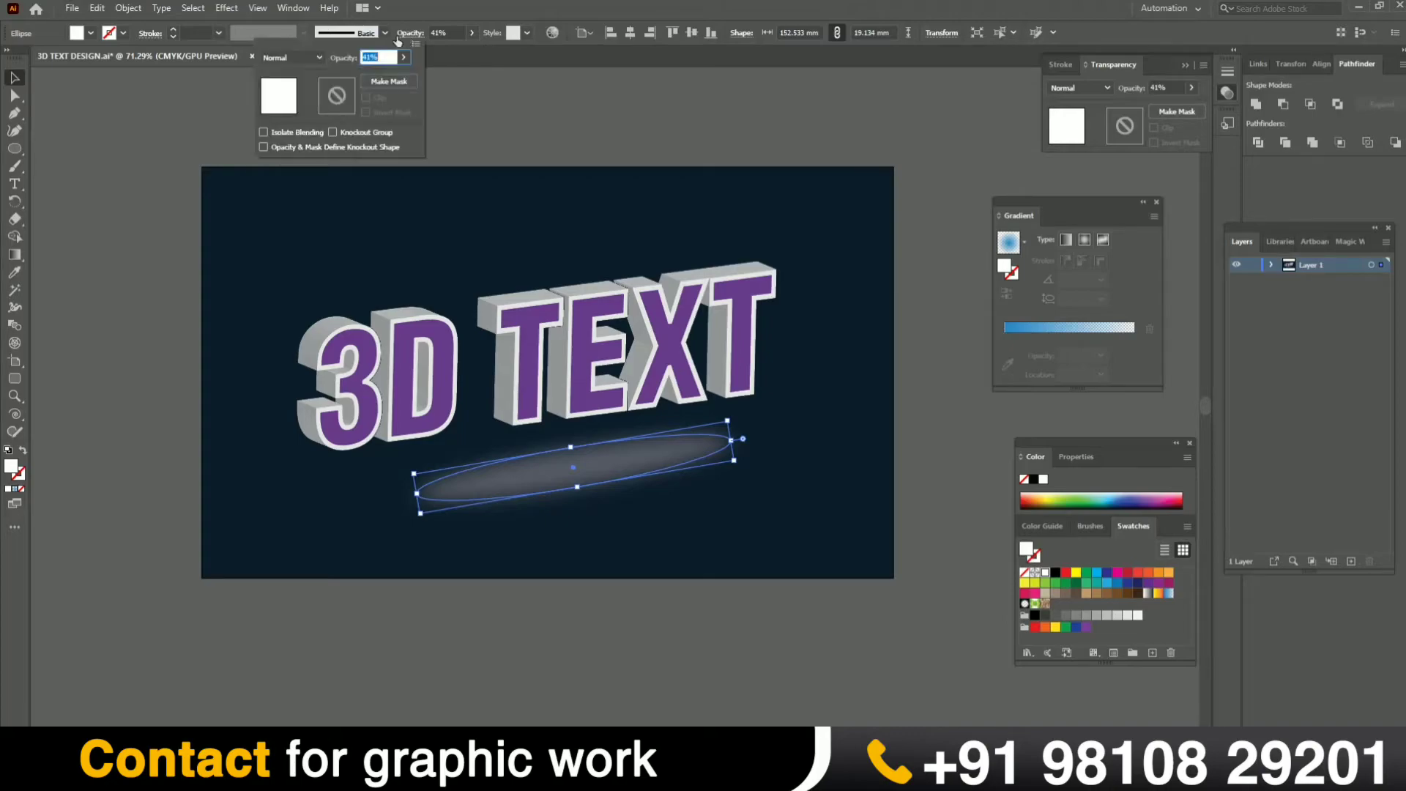
key(Down)
click(297, 57)
key(Escape)
key(Escape)
key(Down)
key(Down)
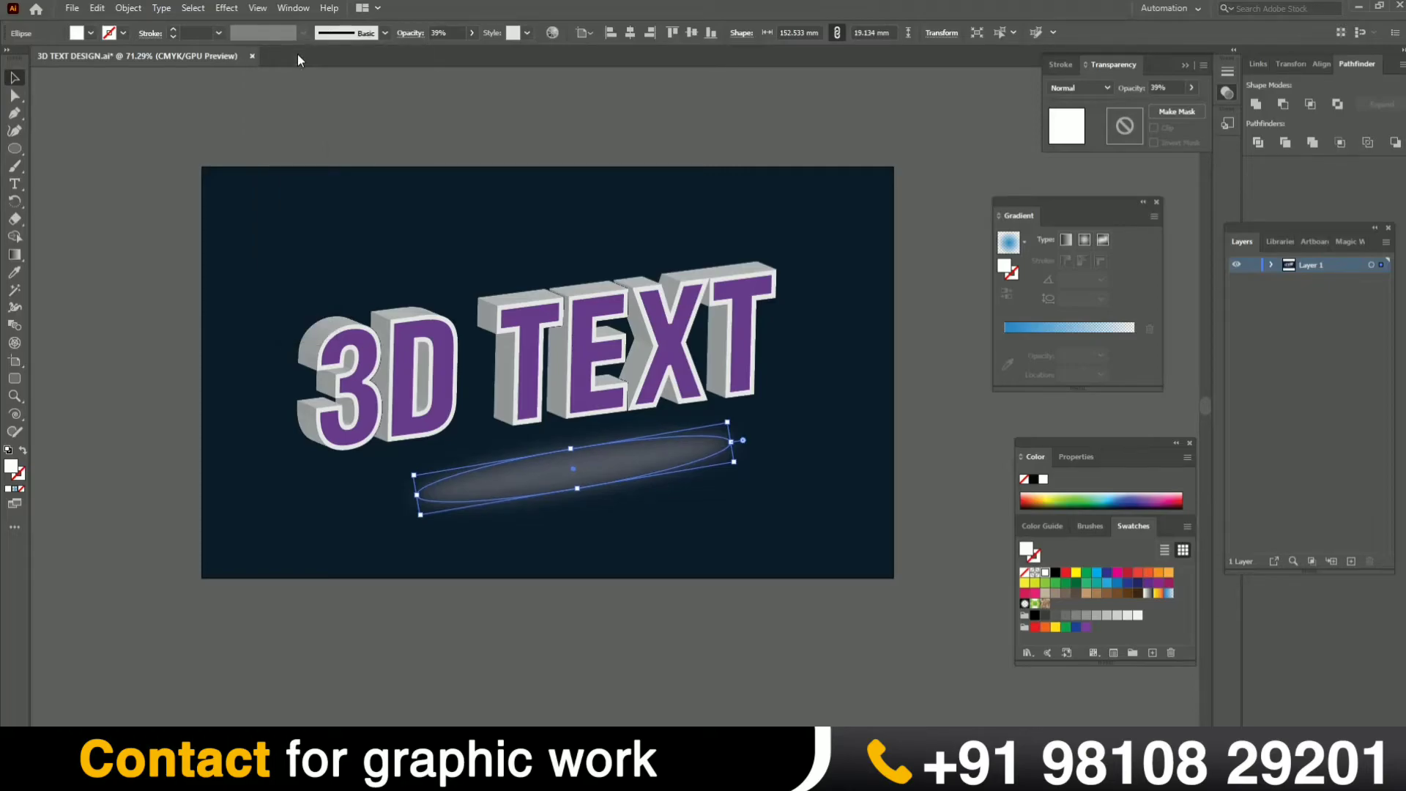
Change the blurred ellipse's blending mode to Screen.
click(418, 37)
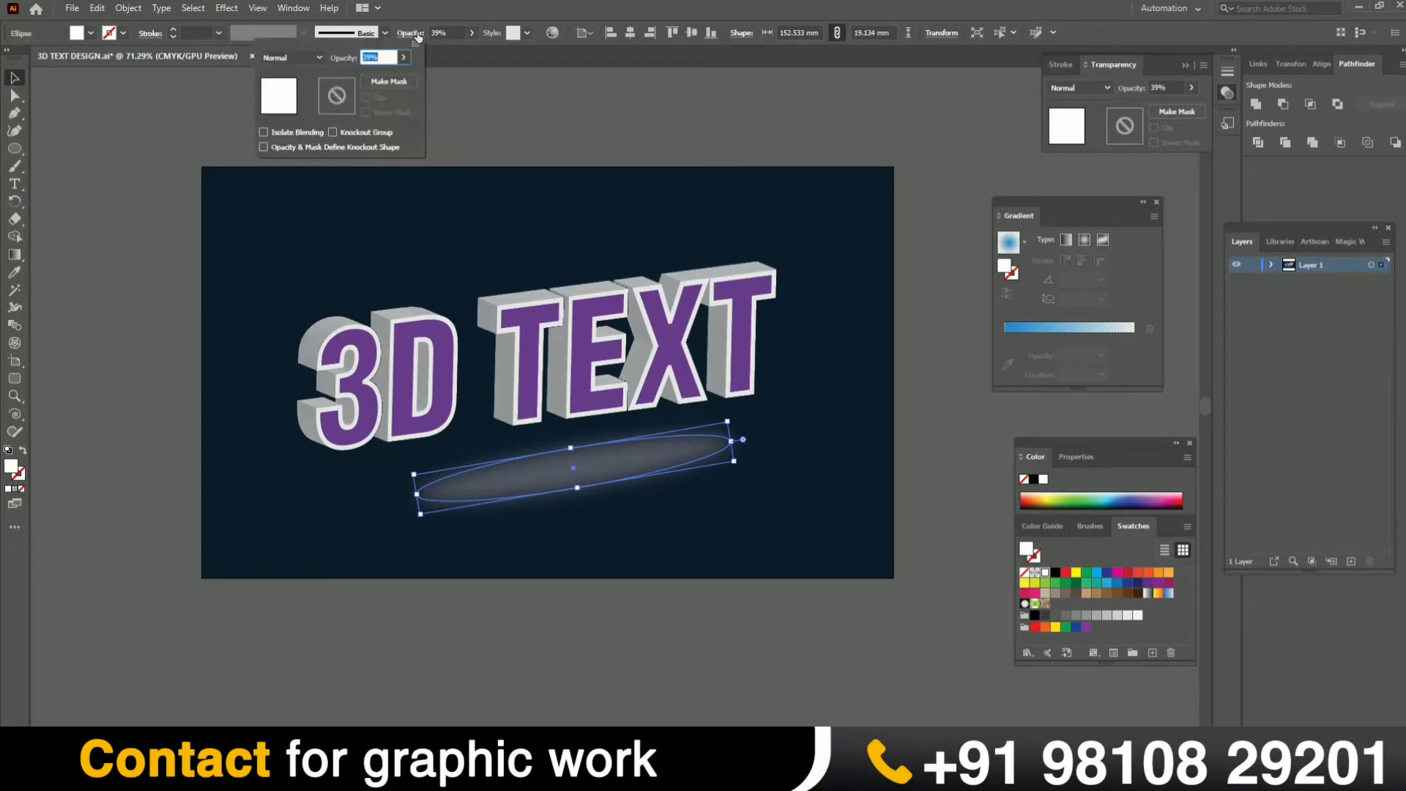
click(309, 55)
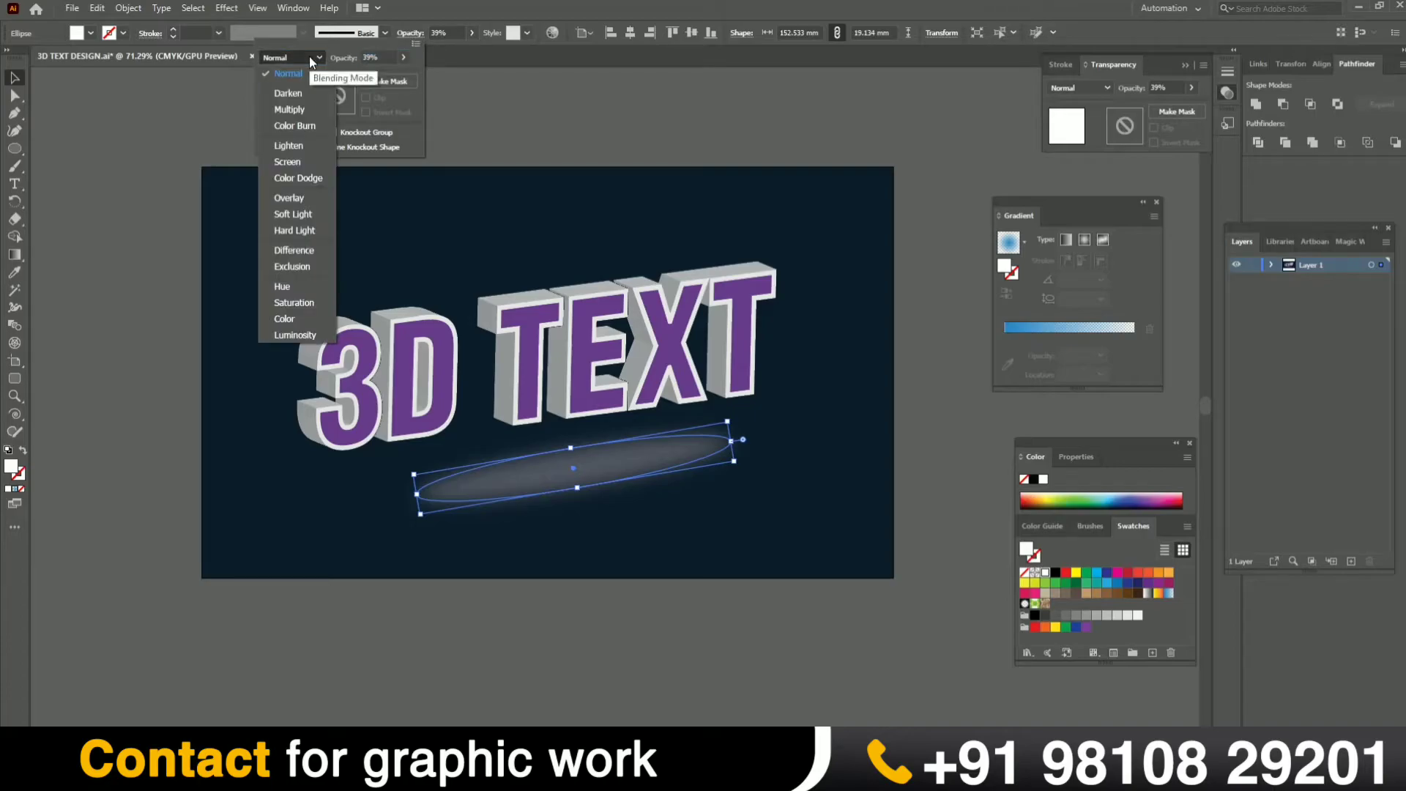
key(Down)
key(Down)
key(Down)
key(Down)
key(Down)
key(Down)
key(Down)
key(Down)
key(Down)
key(Down)
key(Down)
key(Down)
click(297, 161)
click(831, 475)
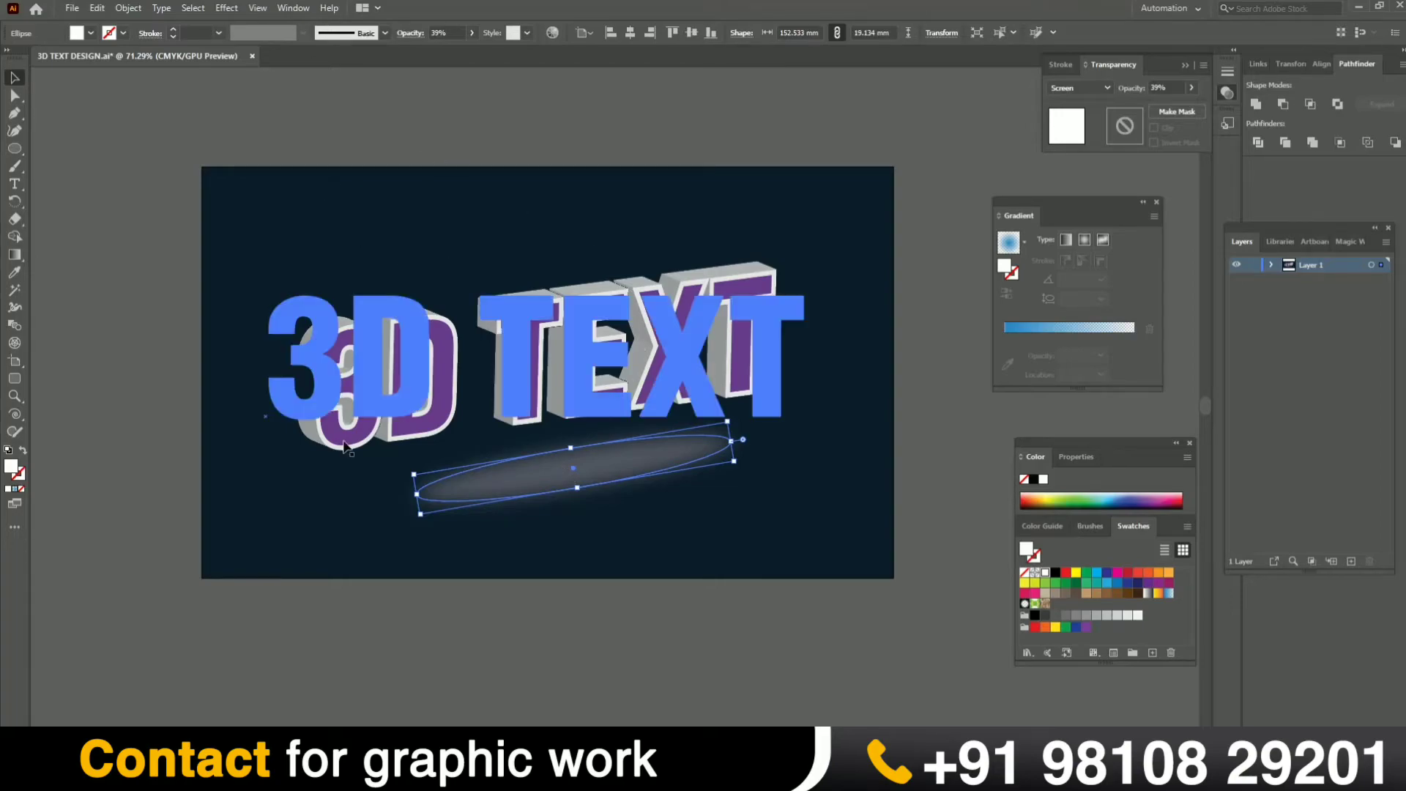
Fill the blurred ellipse with mid gray (#9B9B9B) and deselect it.
double_click(12, 467)
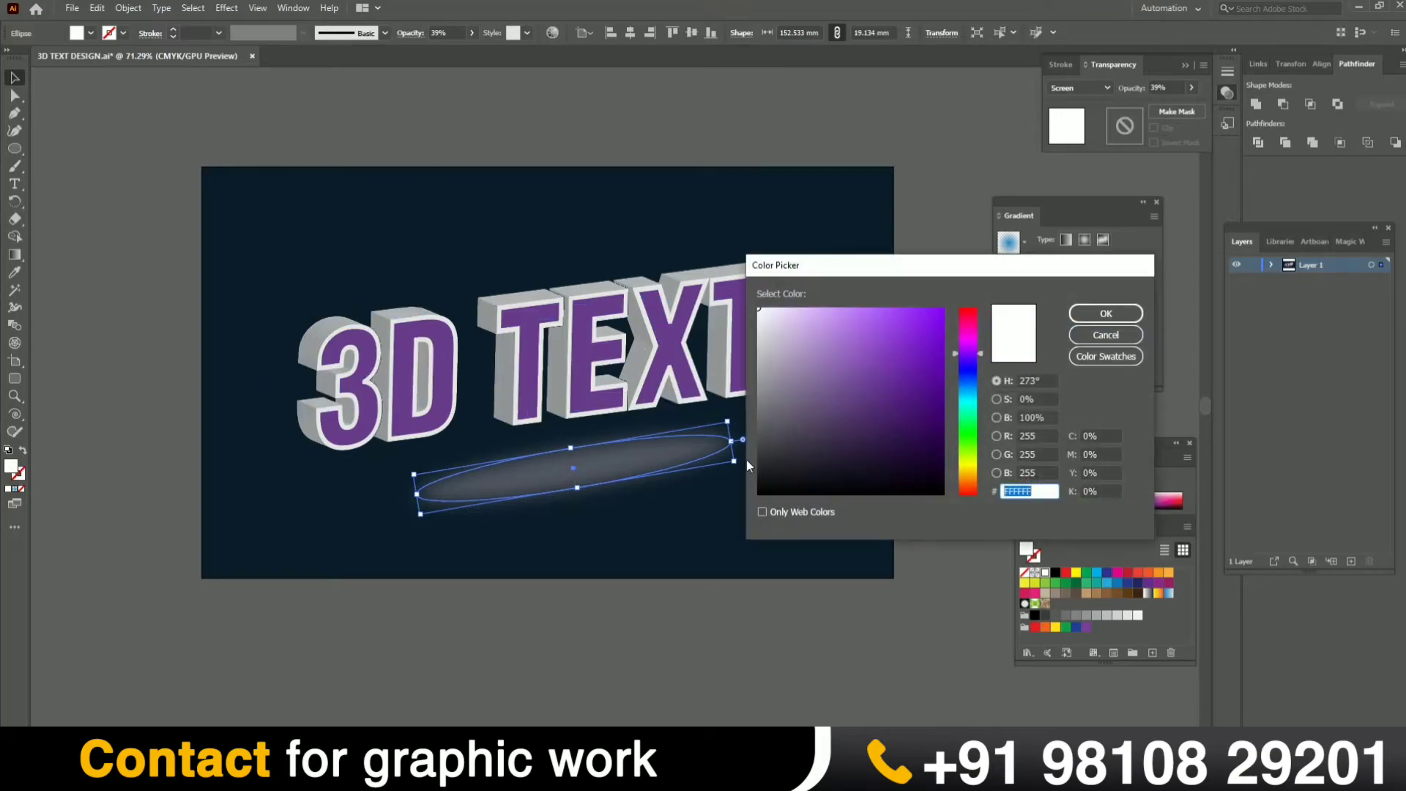
click(752, 409)
drag(832, 365, 746, 380)
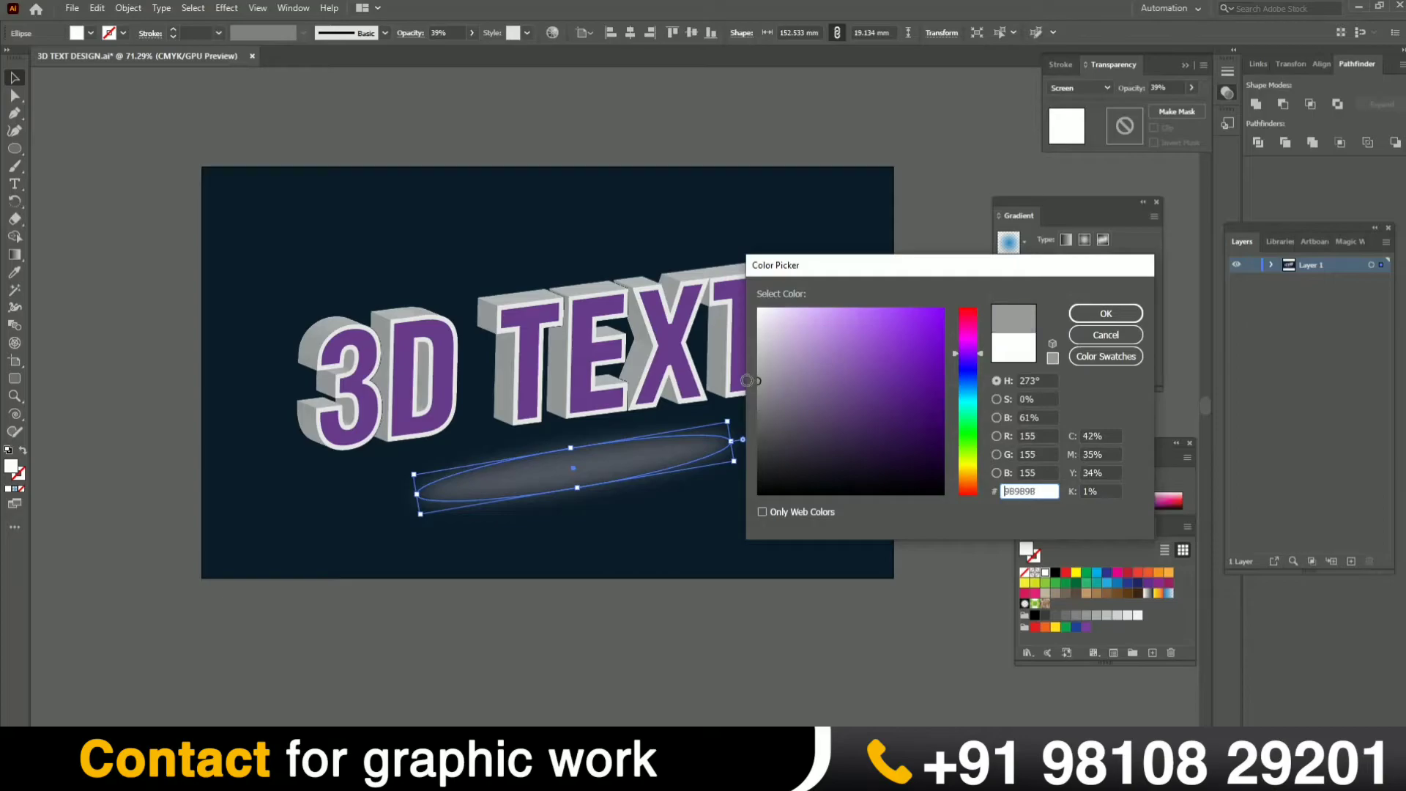
click(1106, 313)
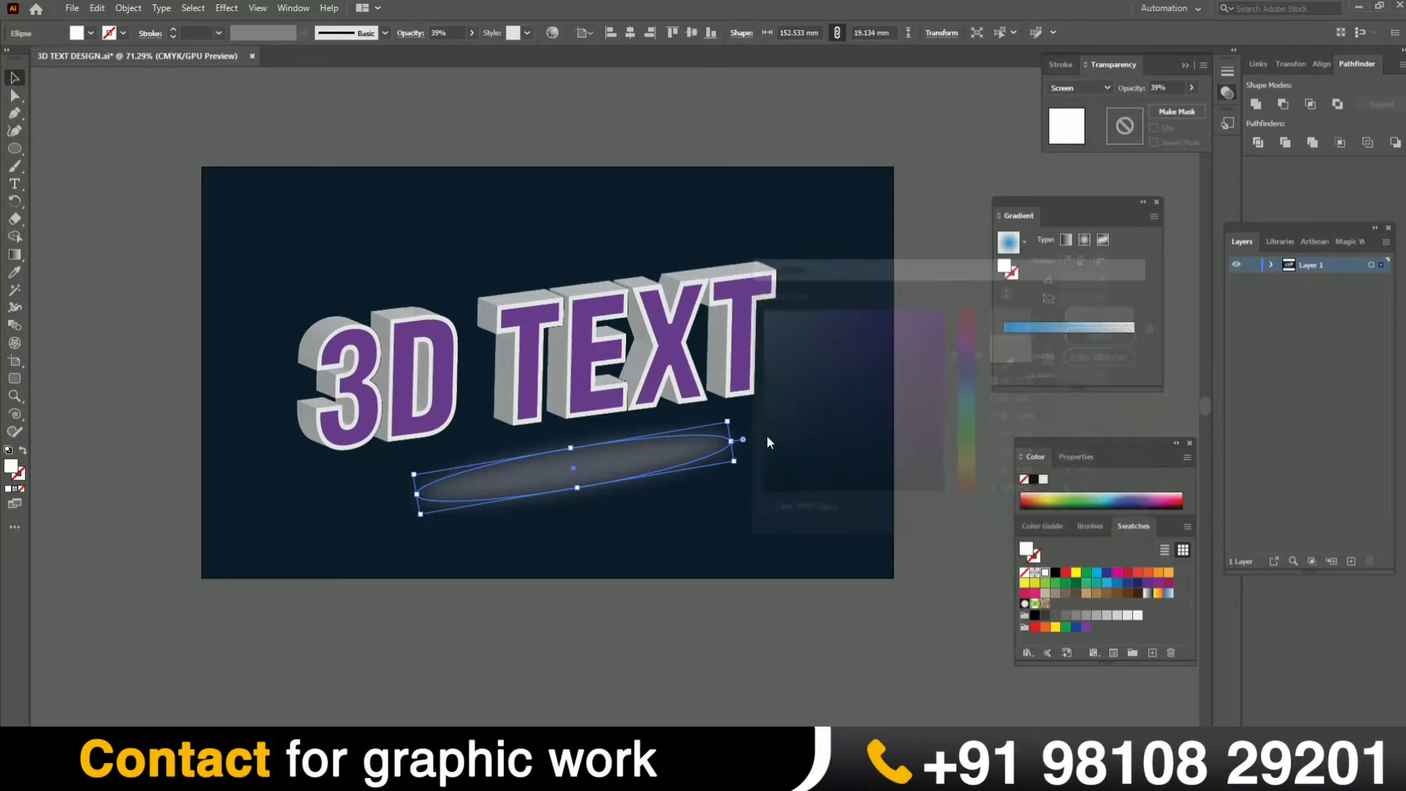
click(686, 627)
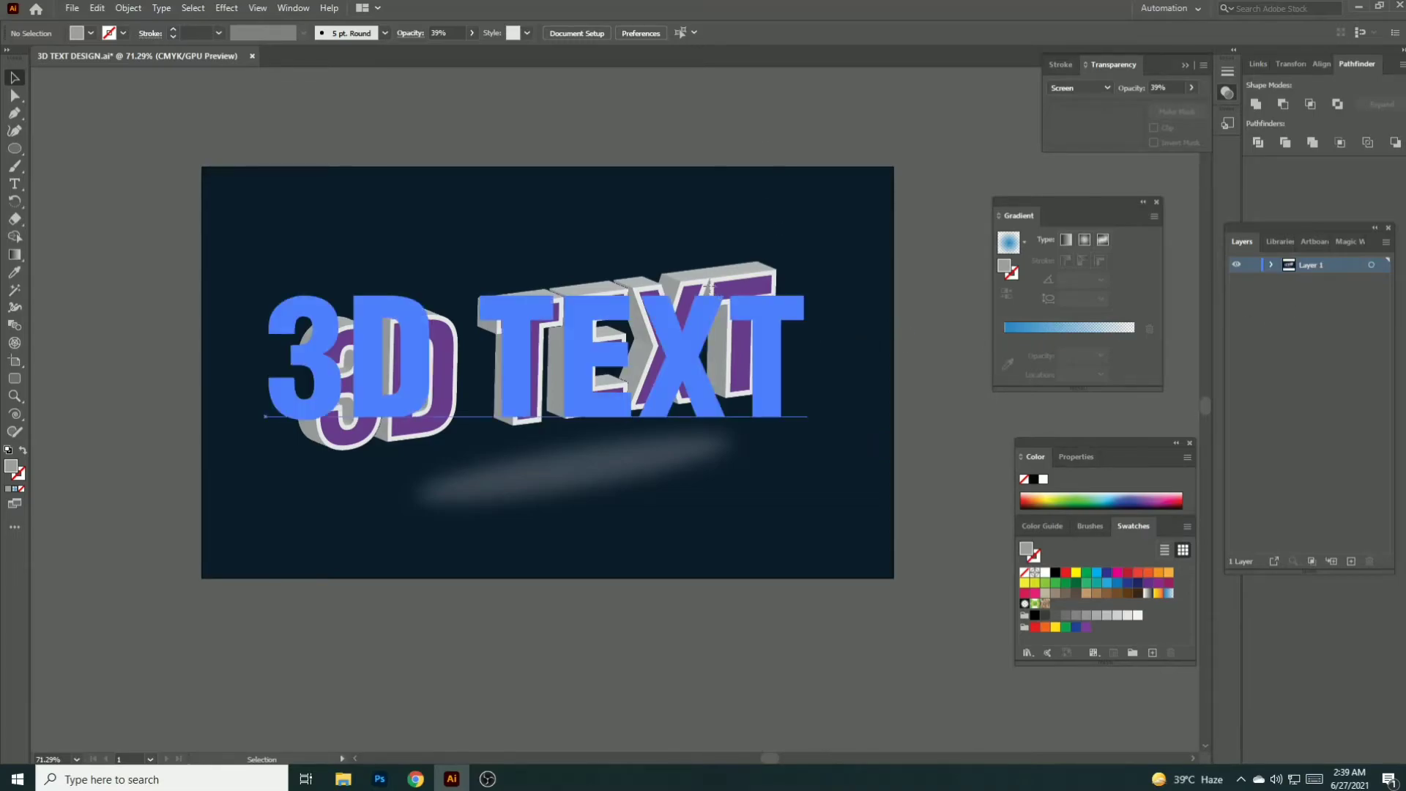
Select the 3D text and open the Dry Brush artistic effect for it.
click(732, 275)
click(832, 177)
click(596, 410)
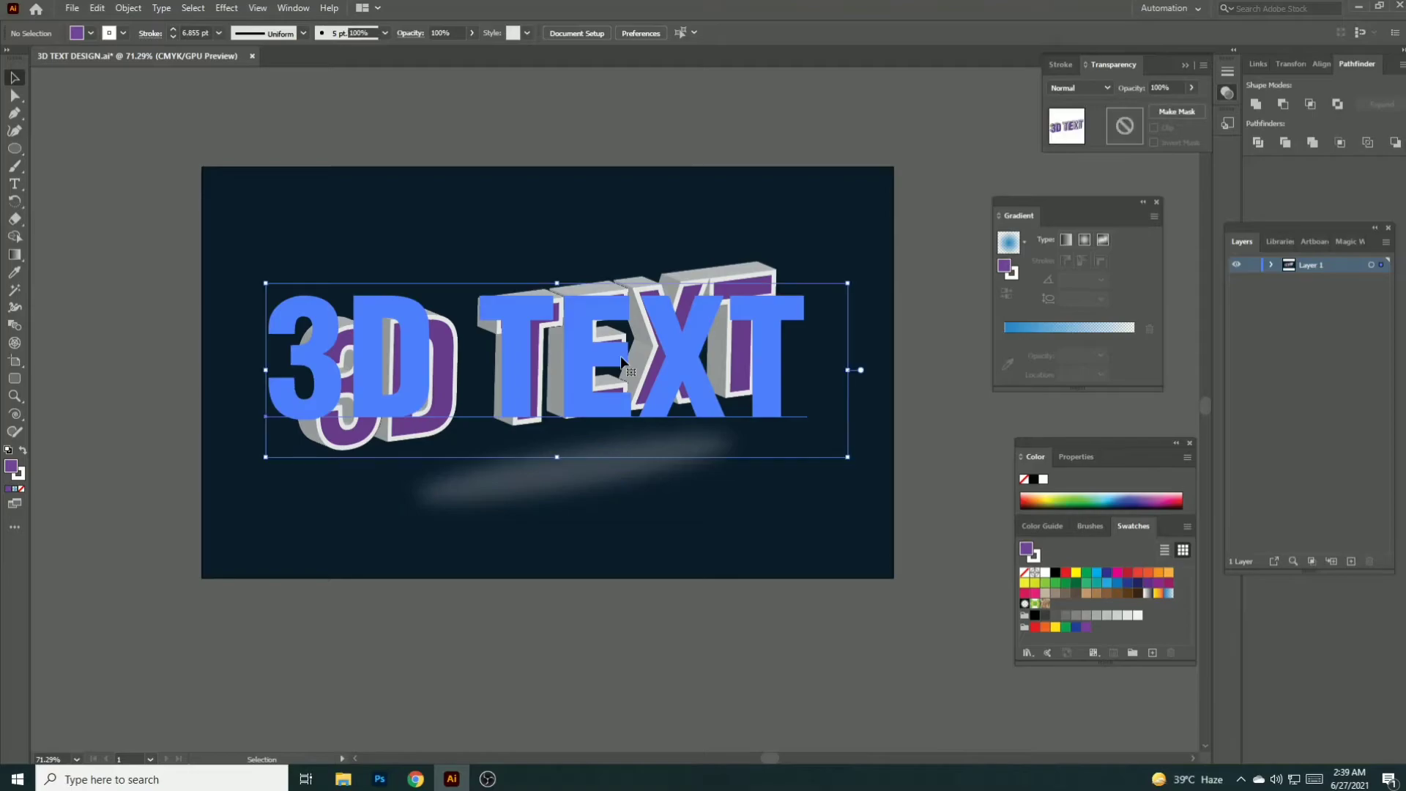
click(219, 10)
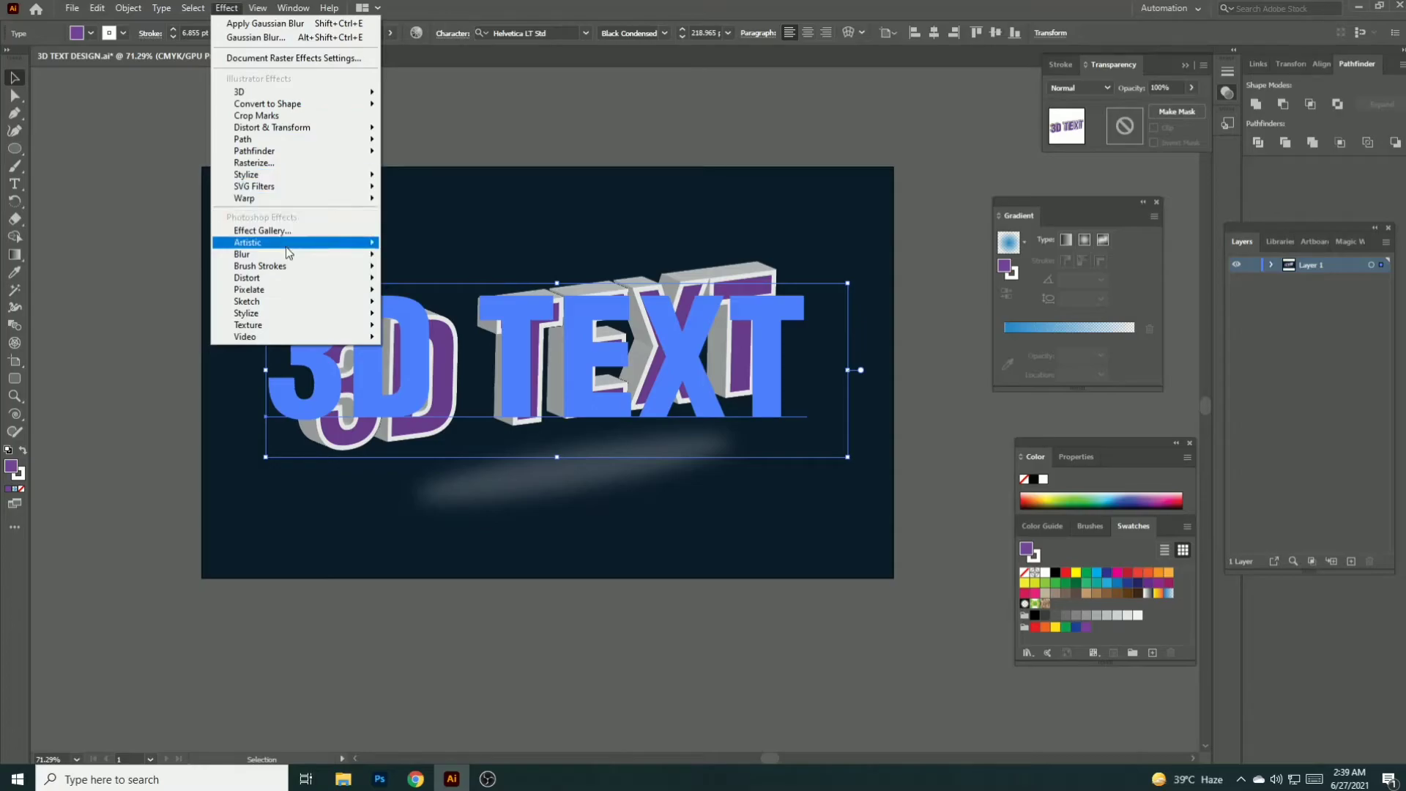
mouse_move(287, 248)
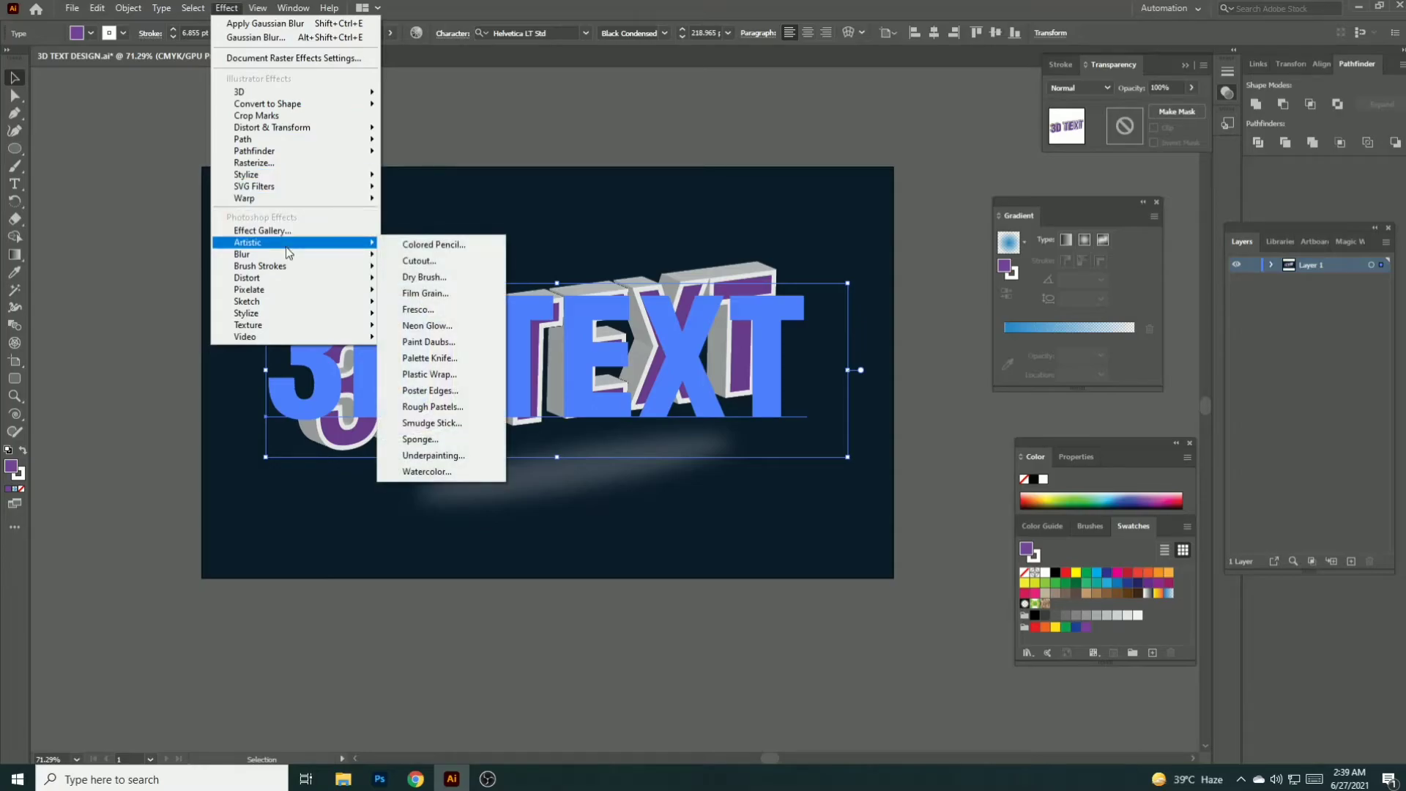
click(425, 276)
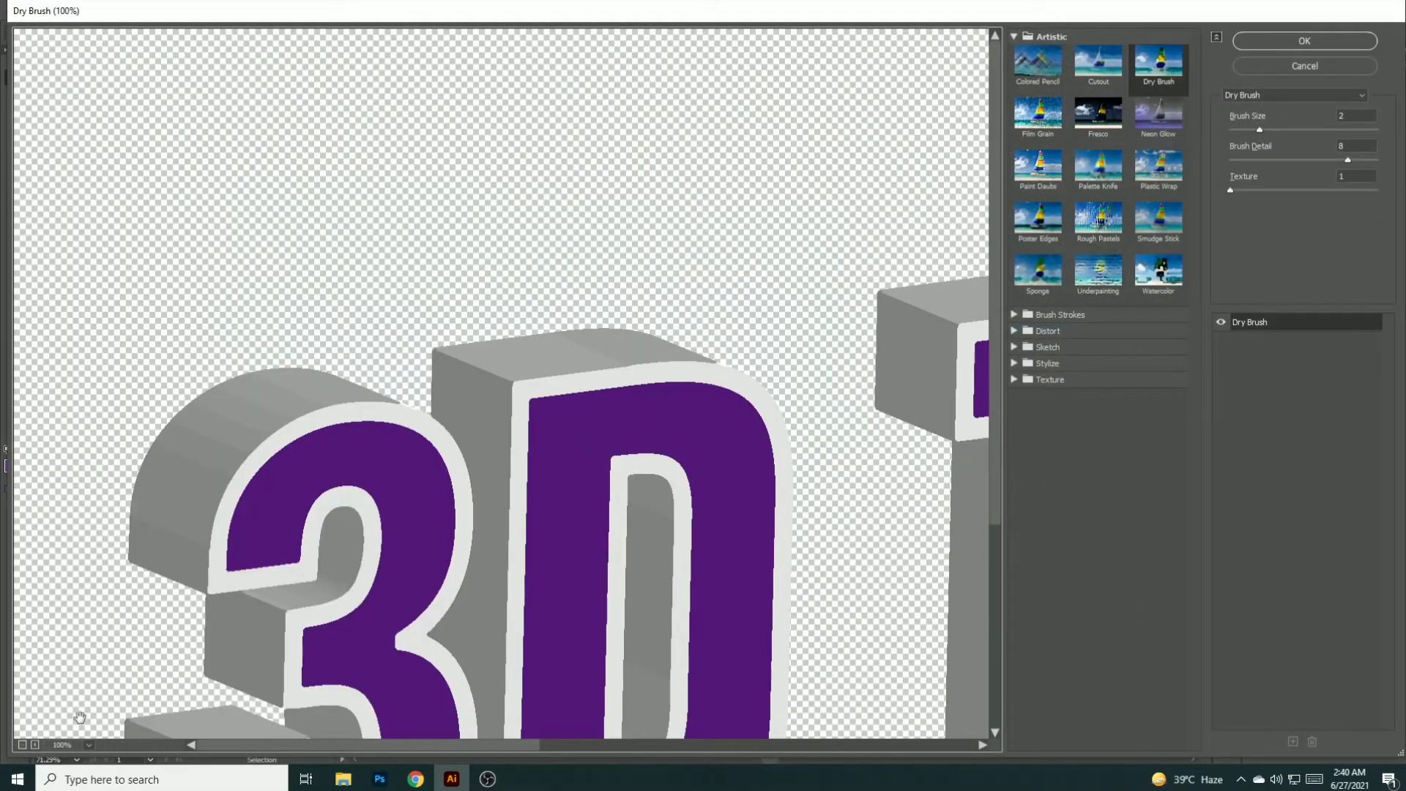
Preview the Colored Pencil, Cutout, Dry Brush and Paint Daubs artistic effects on the 3D text.
click(22, 745)
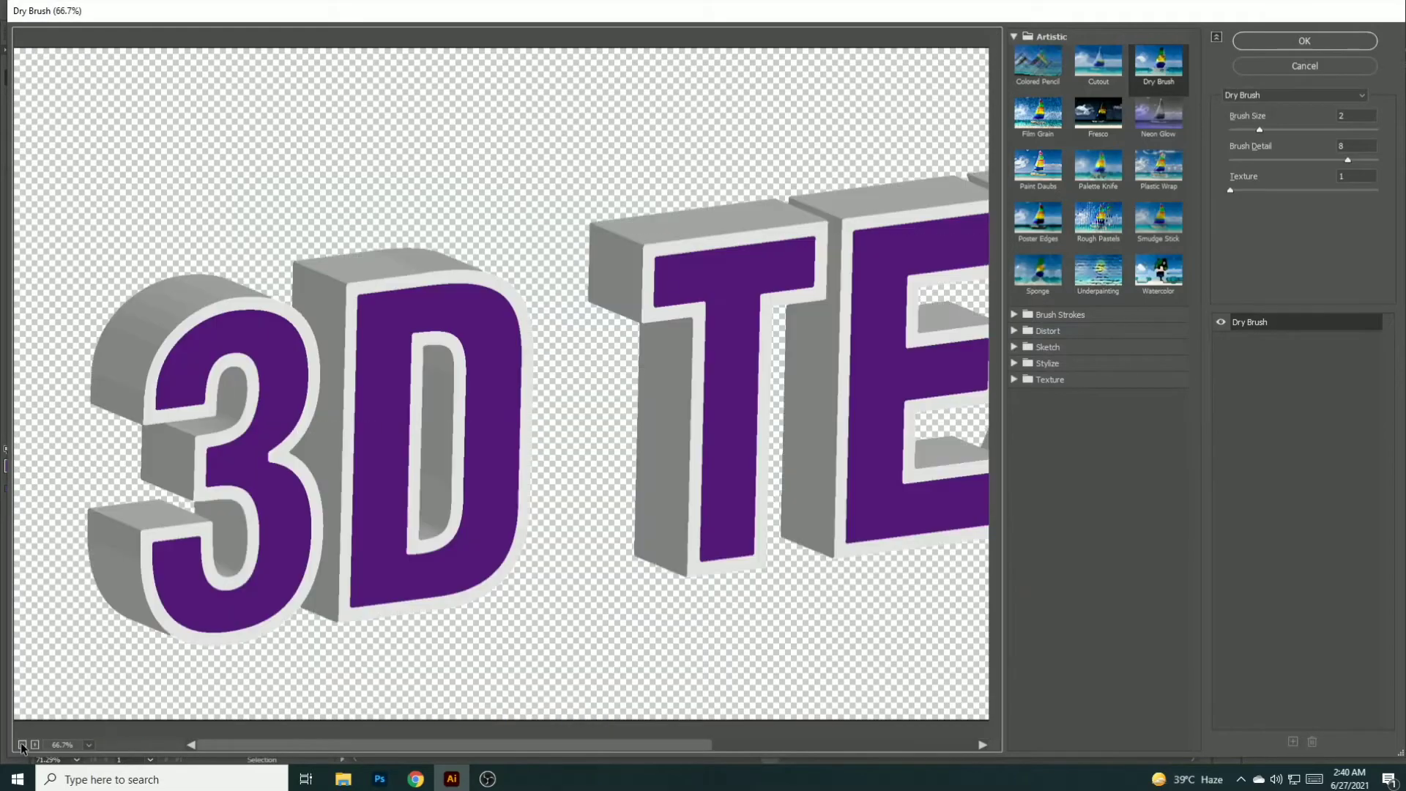
click(22, 744)
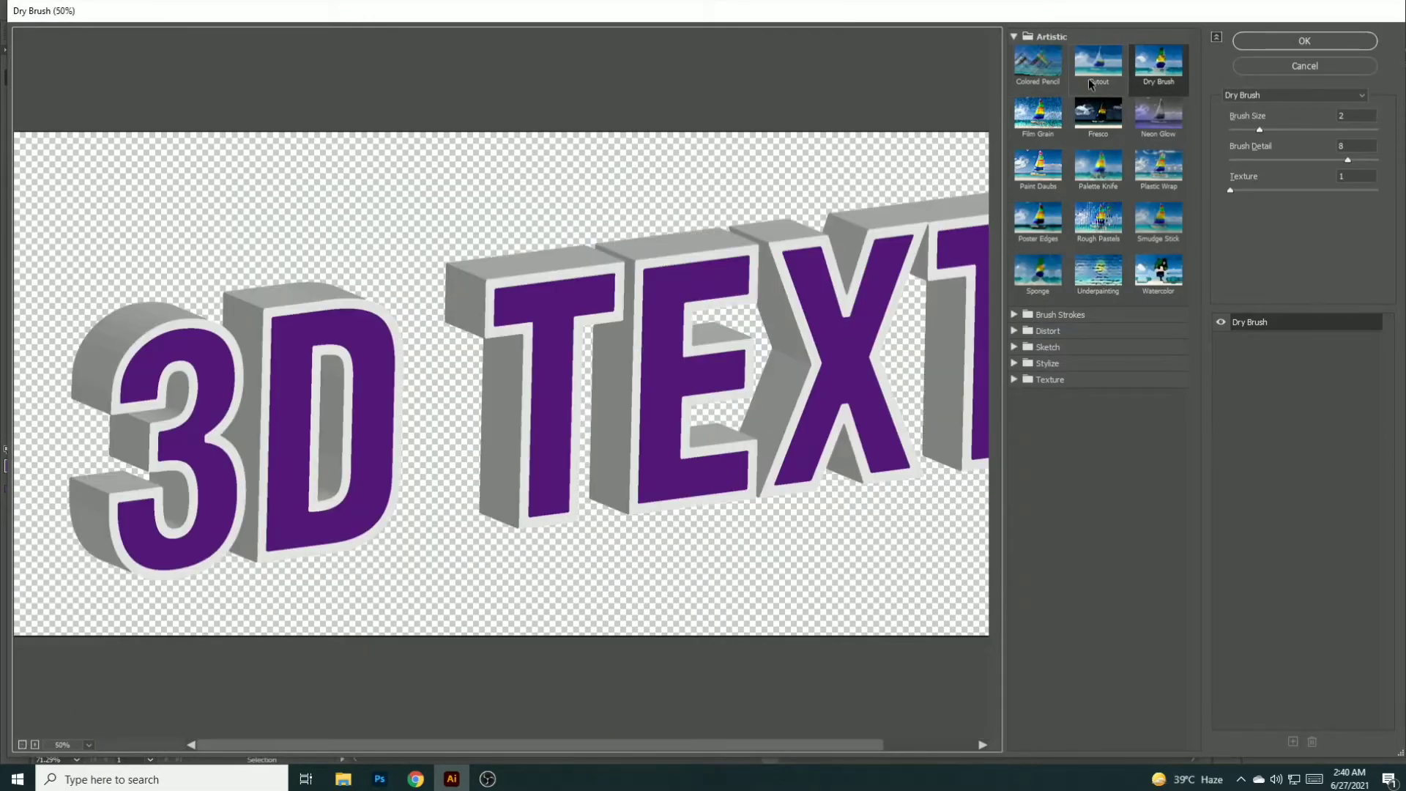
click(1055, 69)
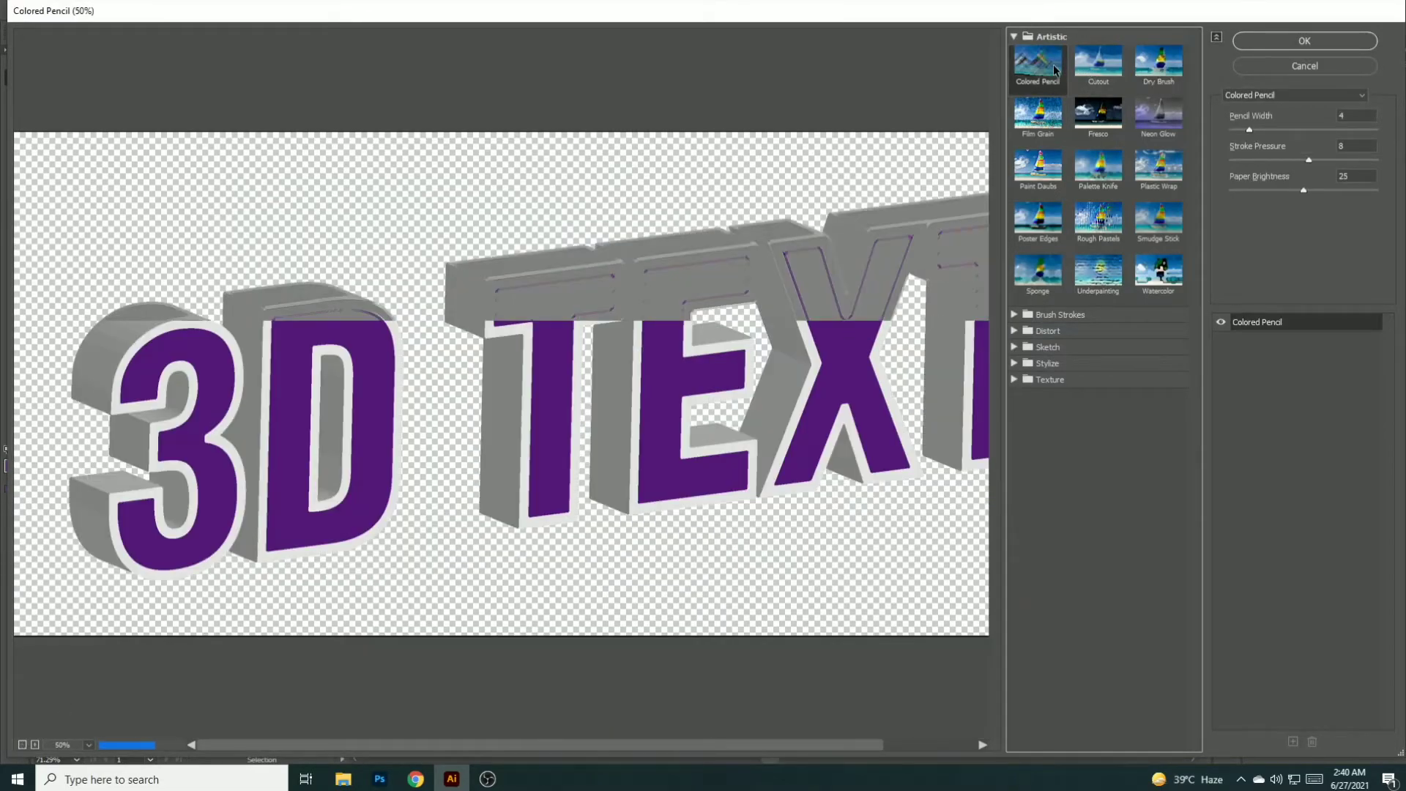
click(1068, 65)
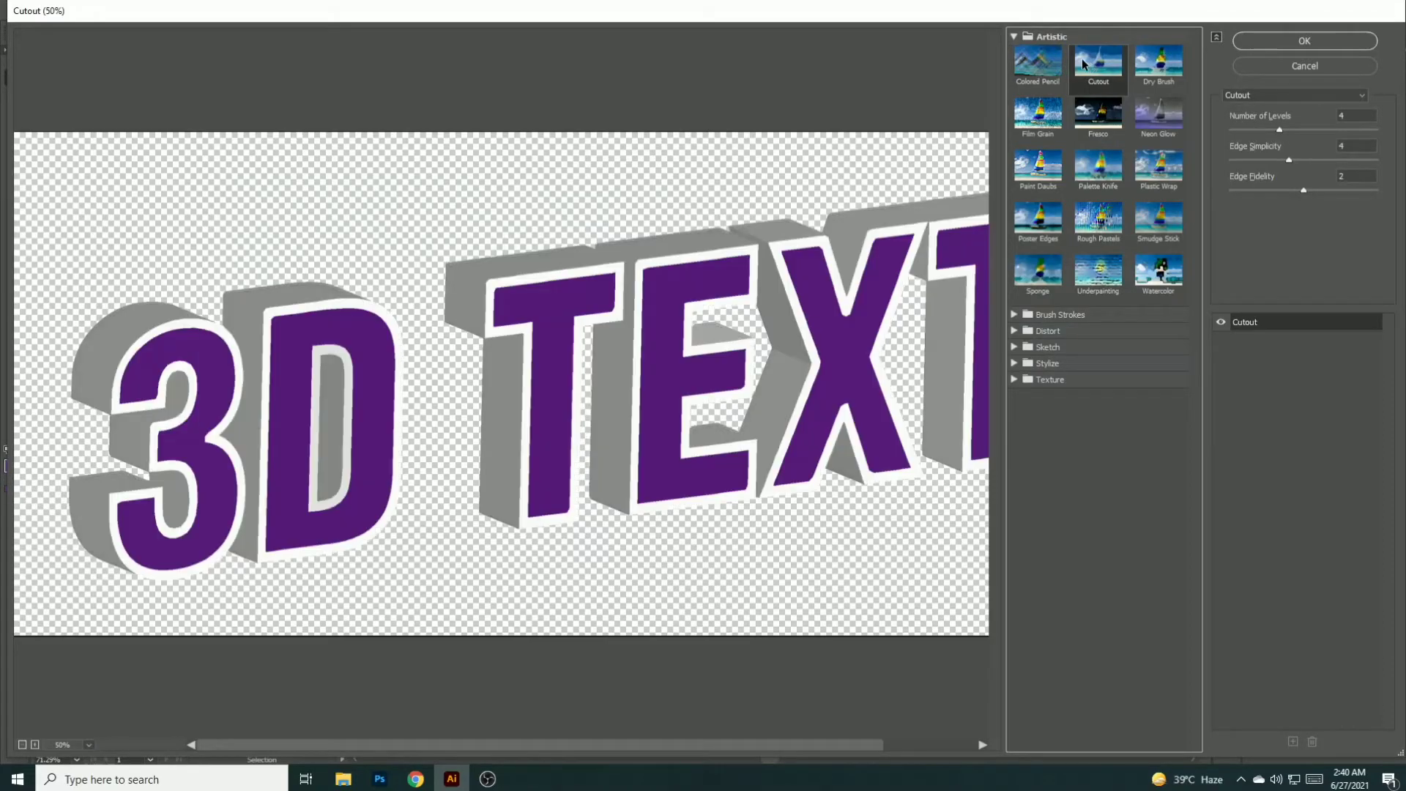
click(1151, 65)
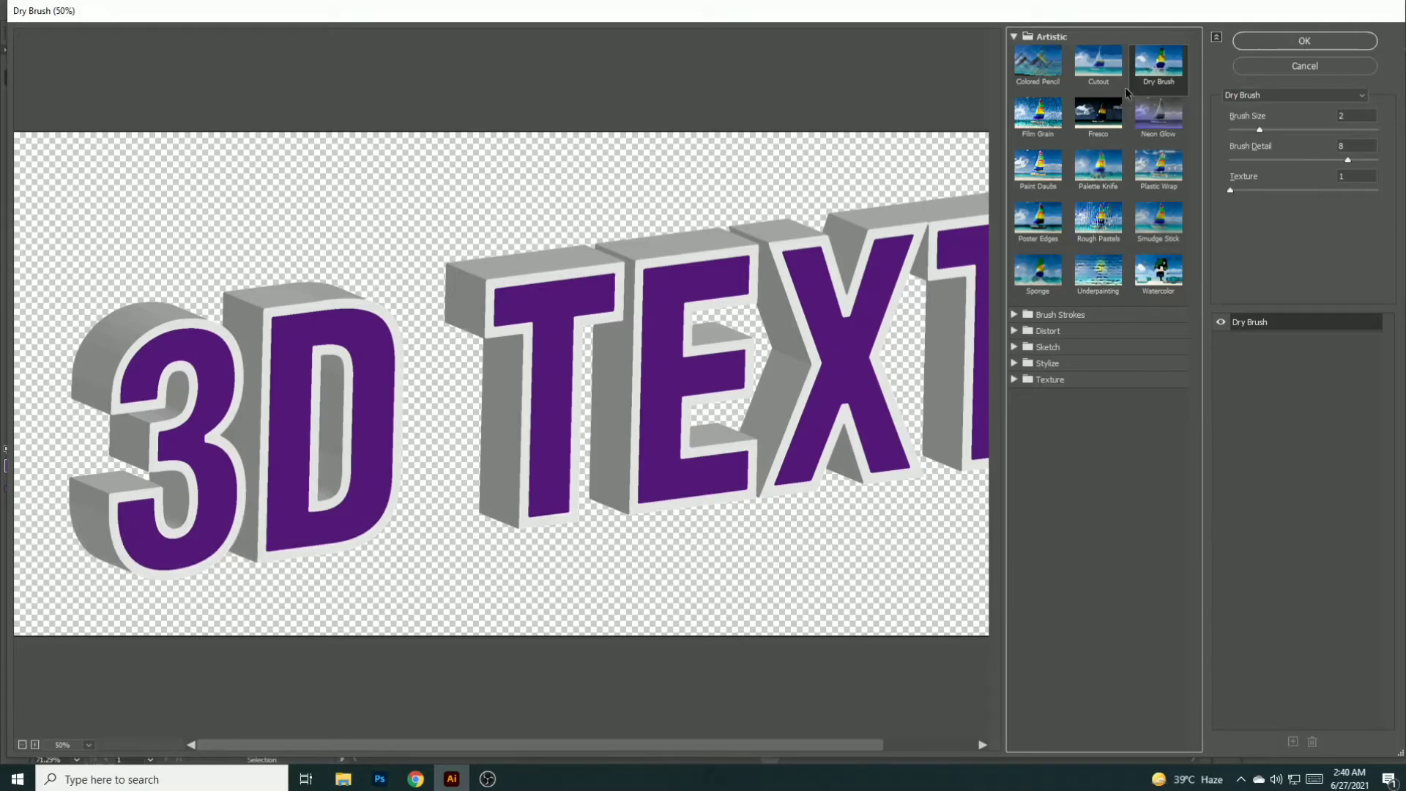
click(1037, 163)
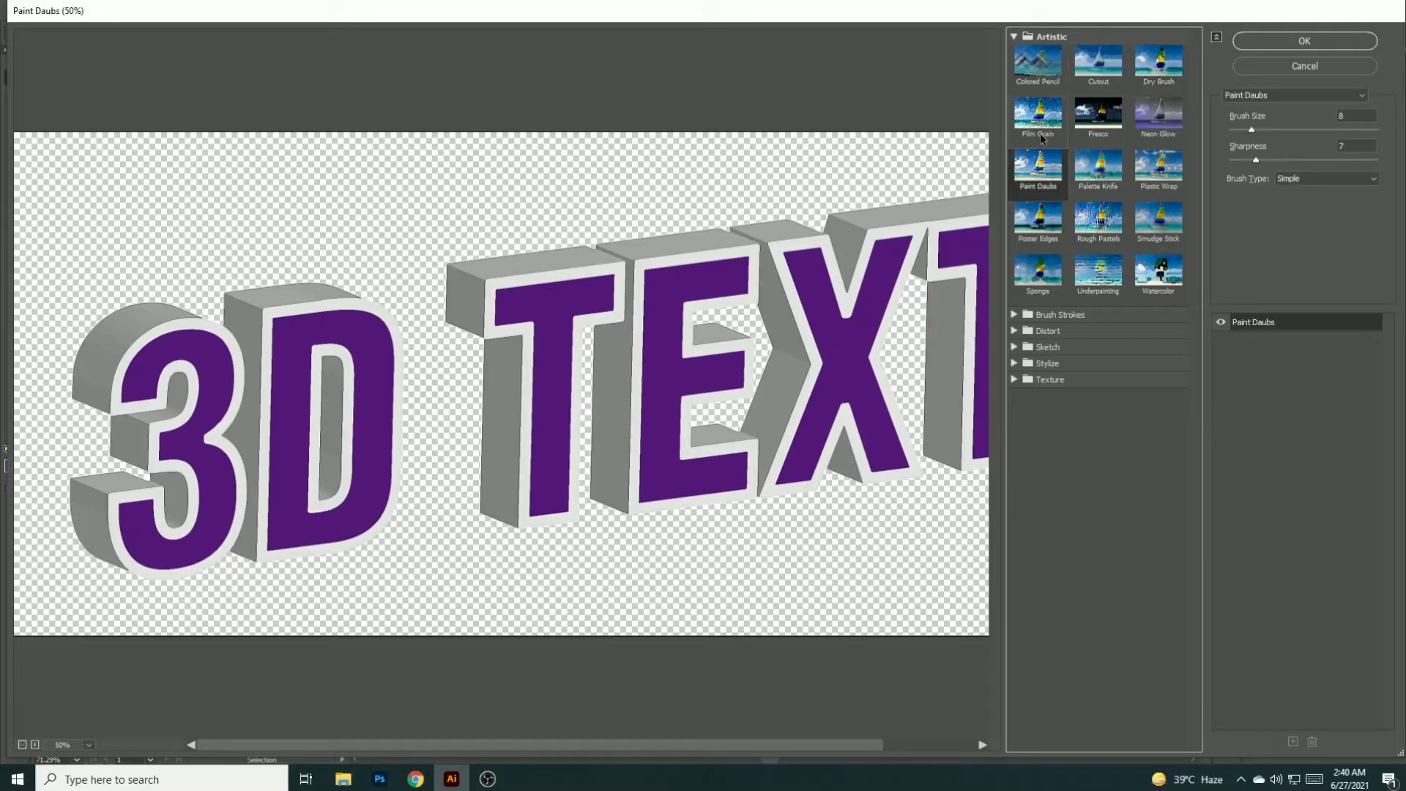
Apply the Film Grain effect to the 3D text with grain 4, highlight area 0 and intensity 10, and deselect it.
click(1042, 131)
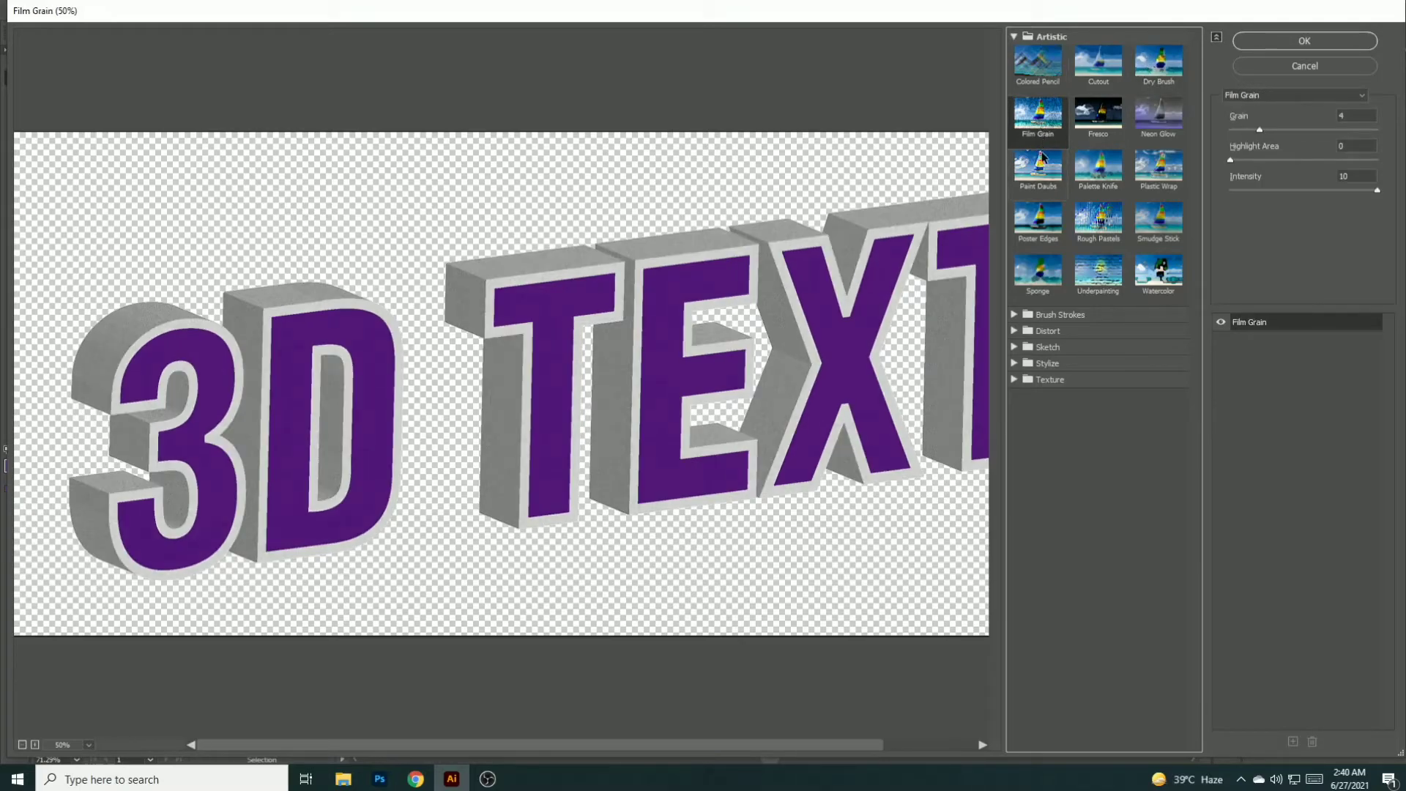
click(1316, 34)
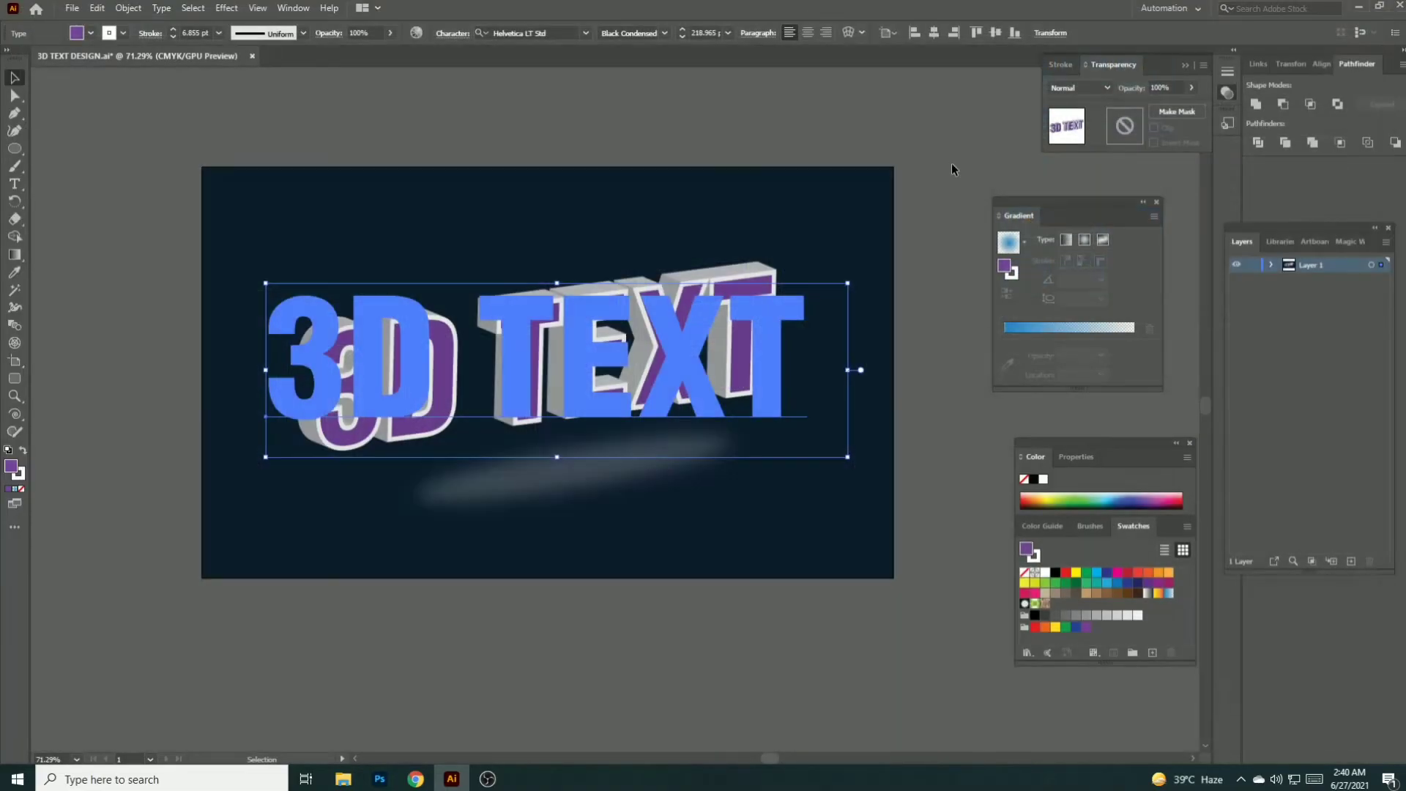
click(857, 161)
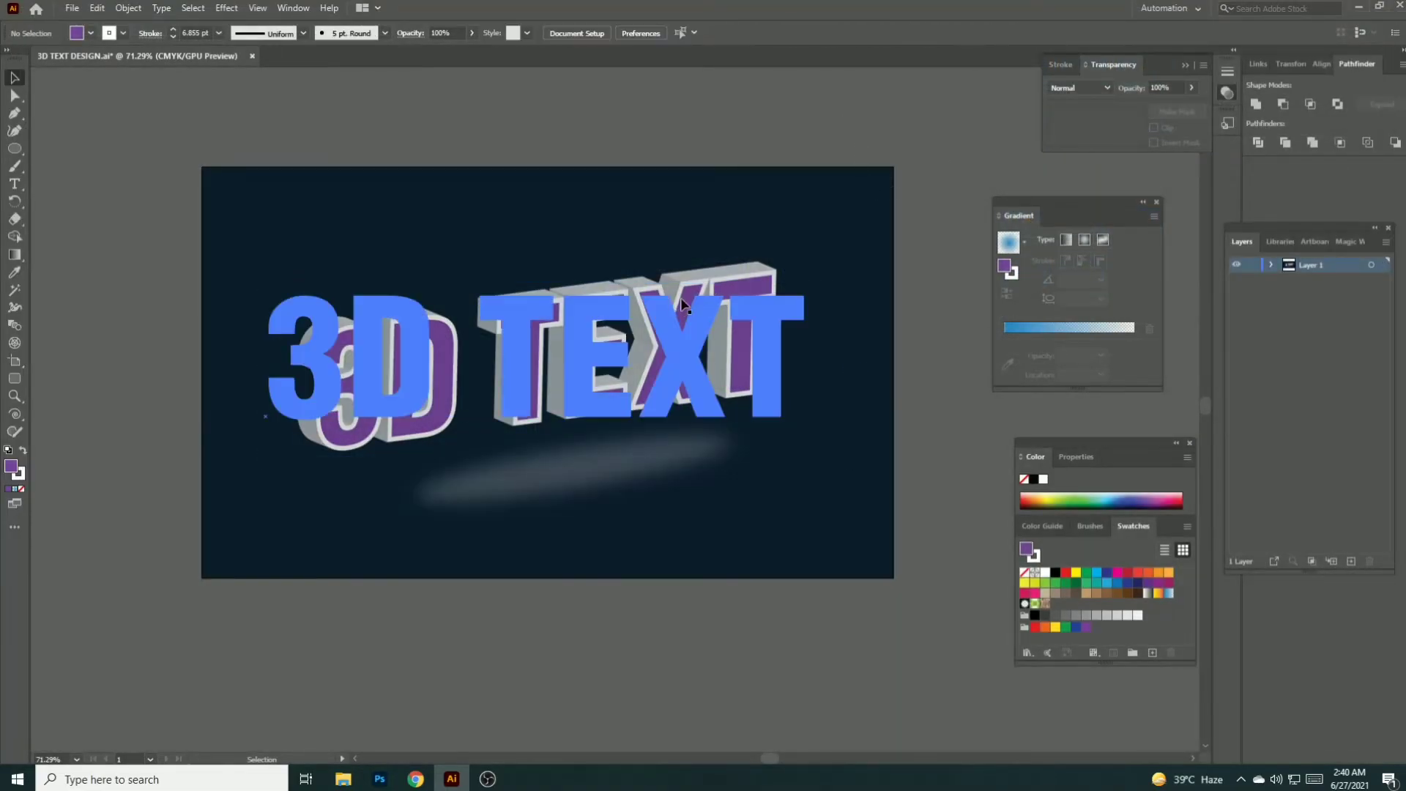
Examine the grain texture on the 3D lettering up close and within the whole artboard.
scroll(699, 262, down, 1)
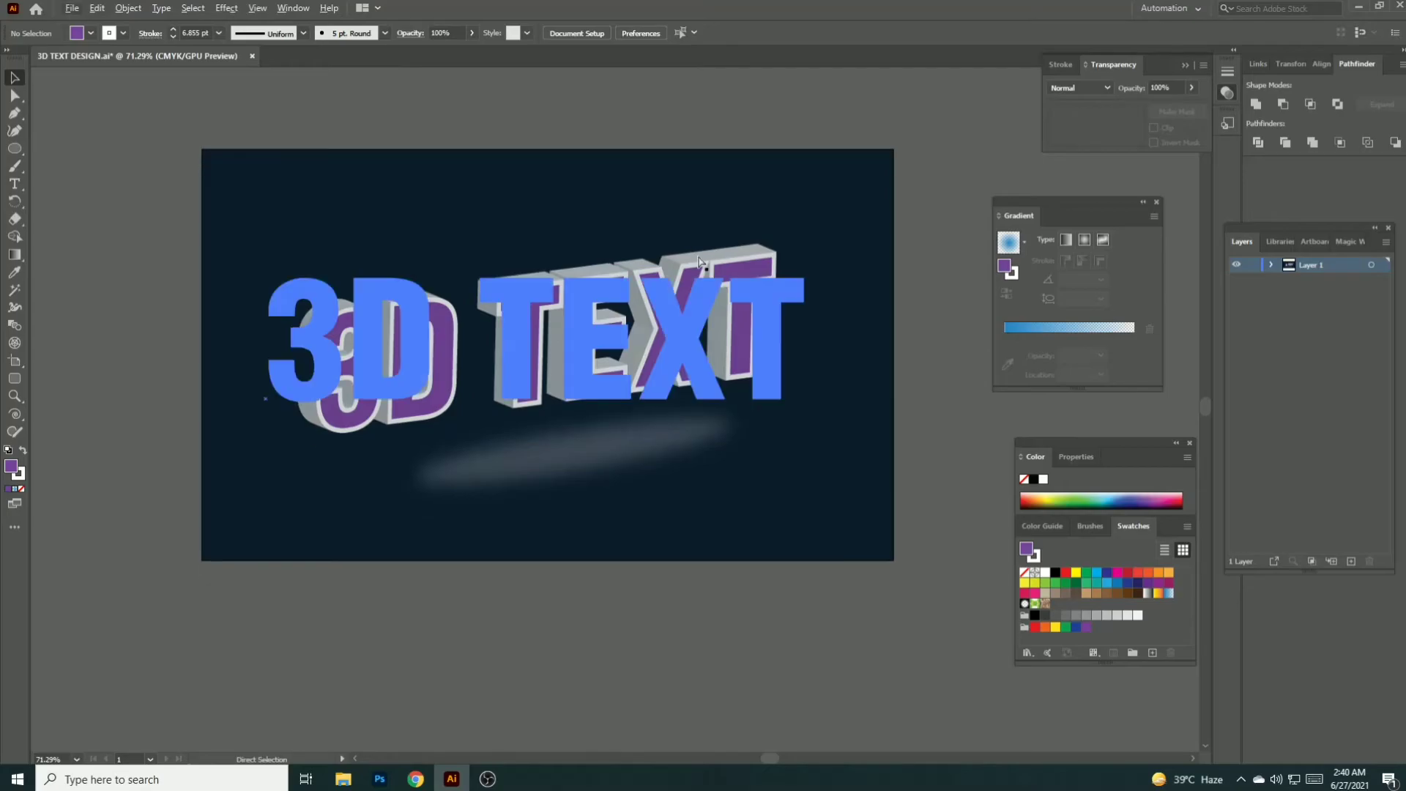
key(ctrl+1)
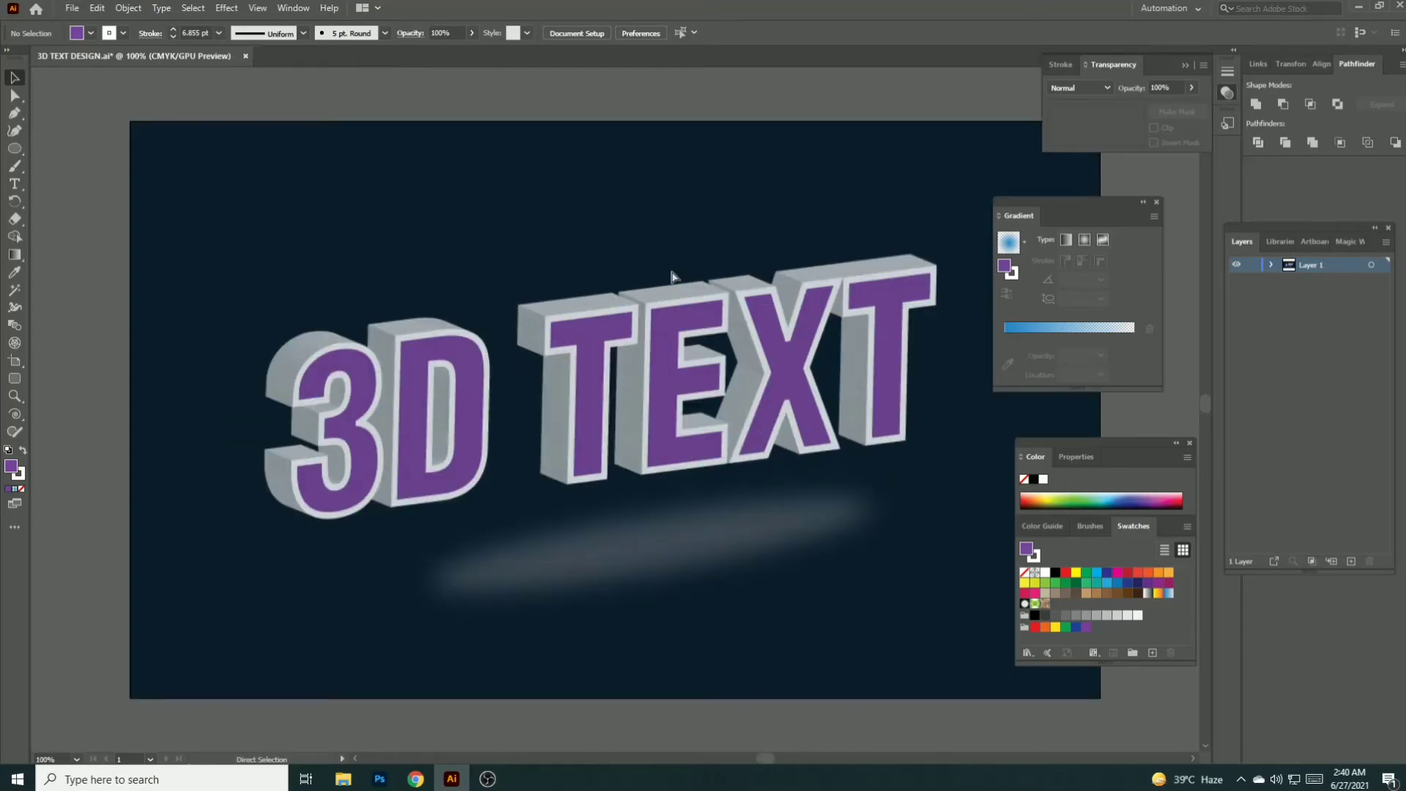
key(ctrl+plus)
key(ctrl+plus)
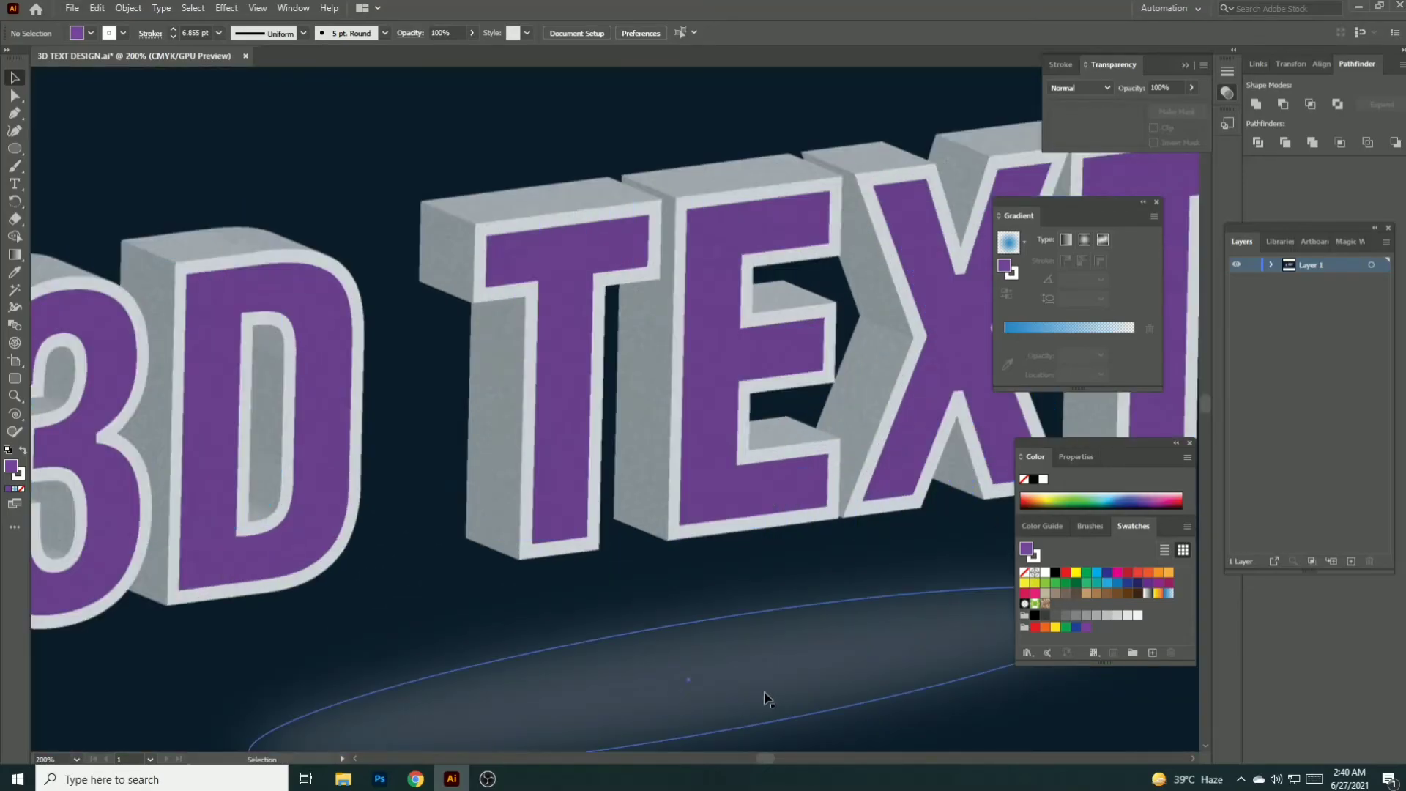
drag(828, 463, 526, 473)
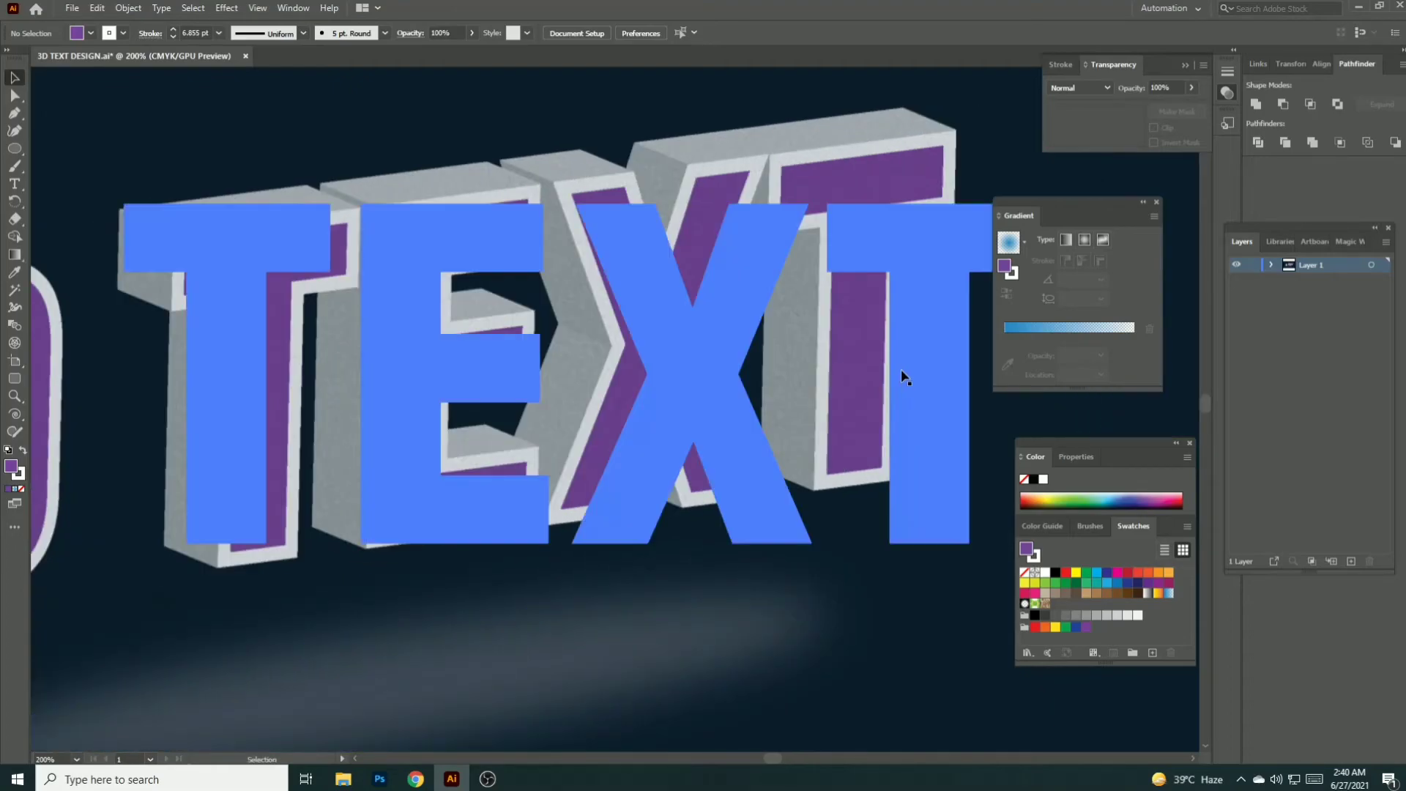
key(ctrl+minus)
key(ctrl+minus)
key(ctrl+minus)
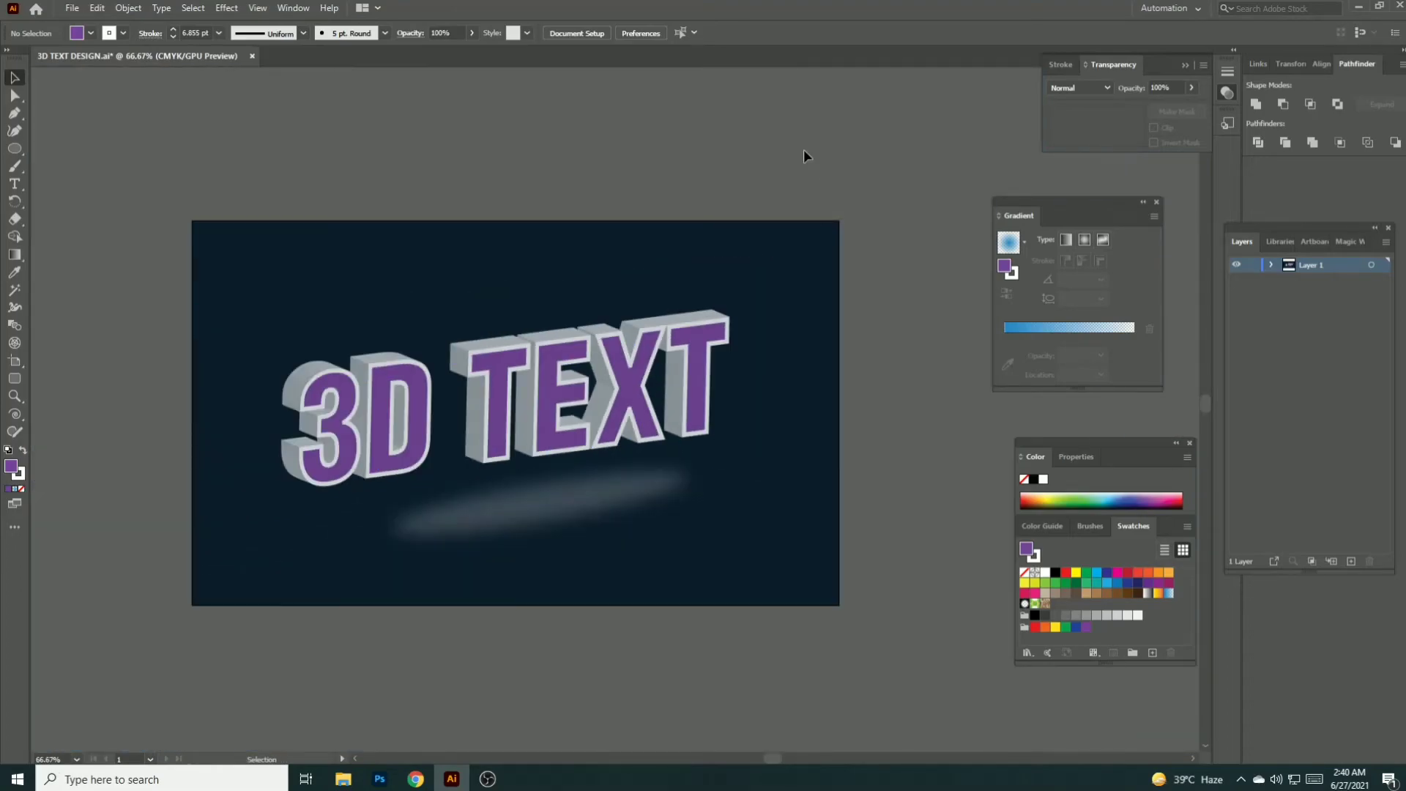
Set the opacity of the blurred ellipse beneath the text to 14% and deselect it.
click(597, 512)
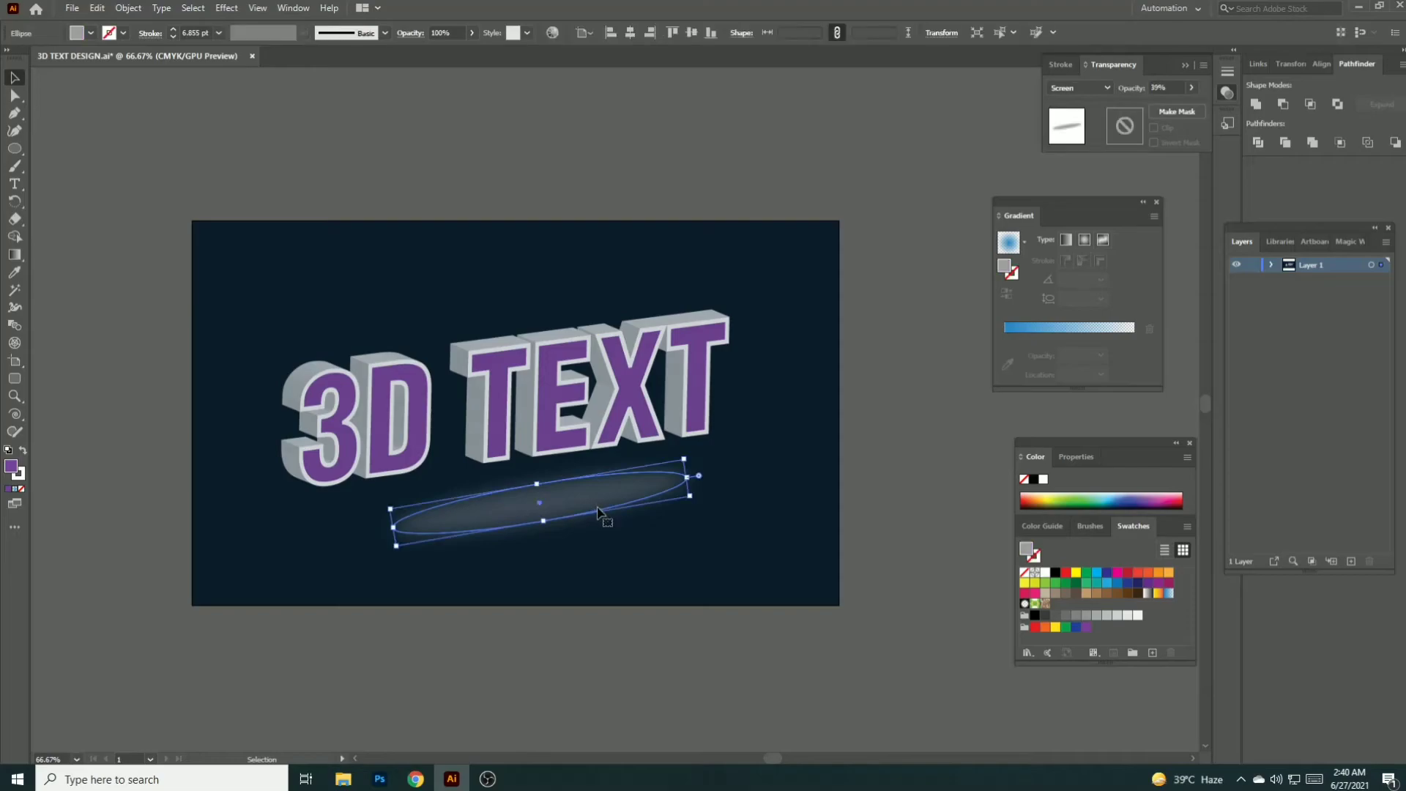
click(459, 29)
text(10)
key(Return)
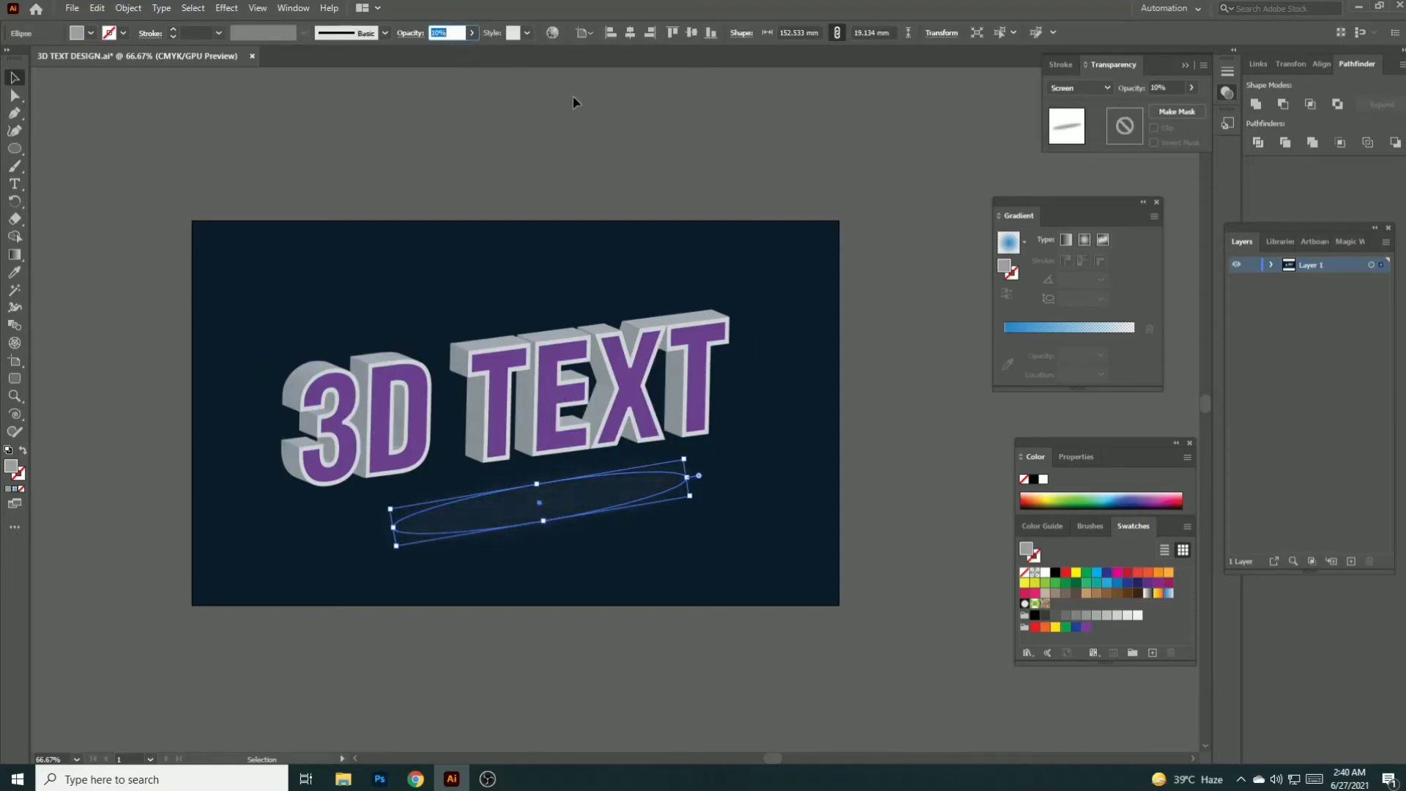
click(751, 170)
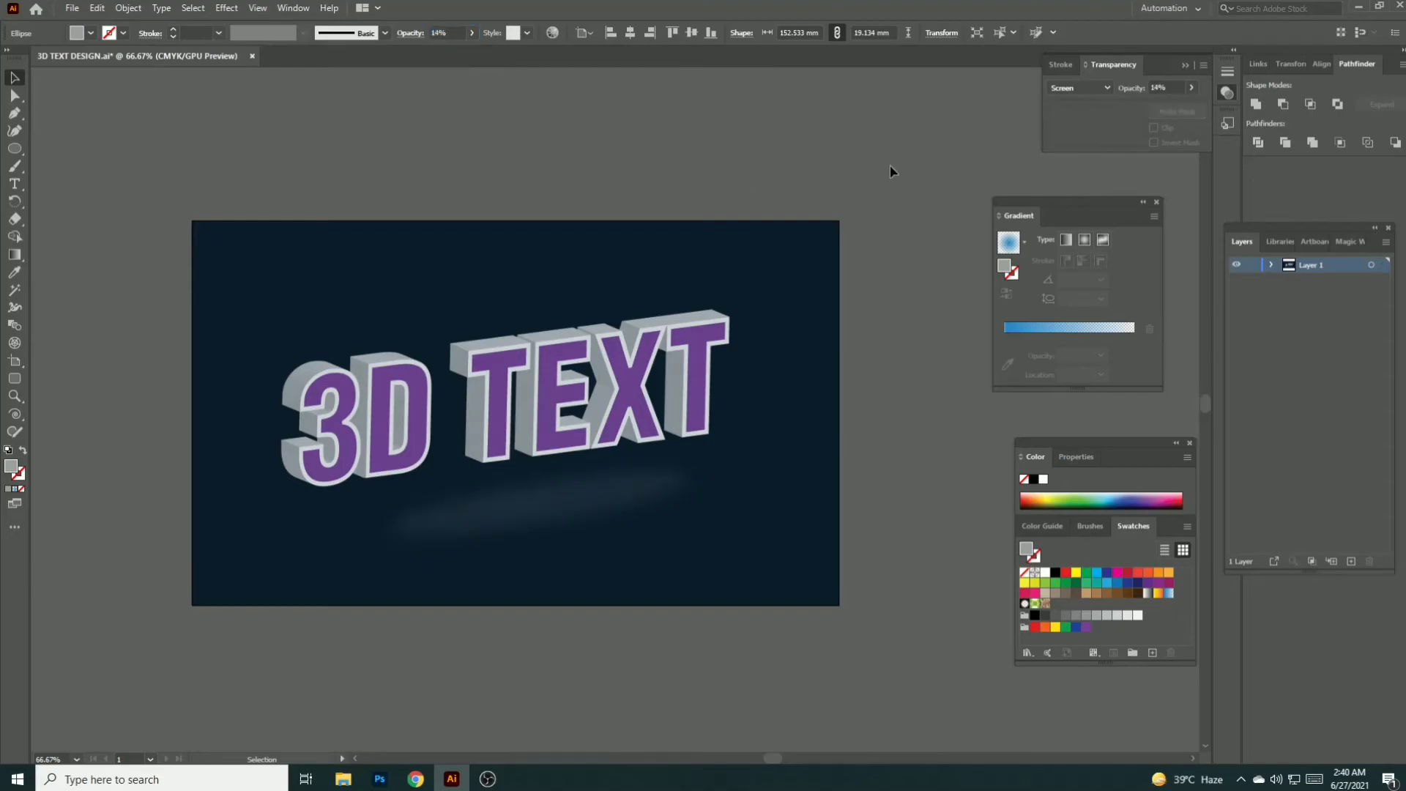
key(a)
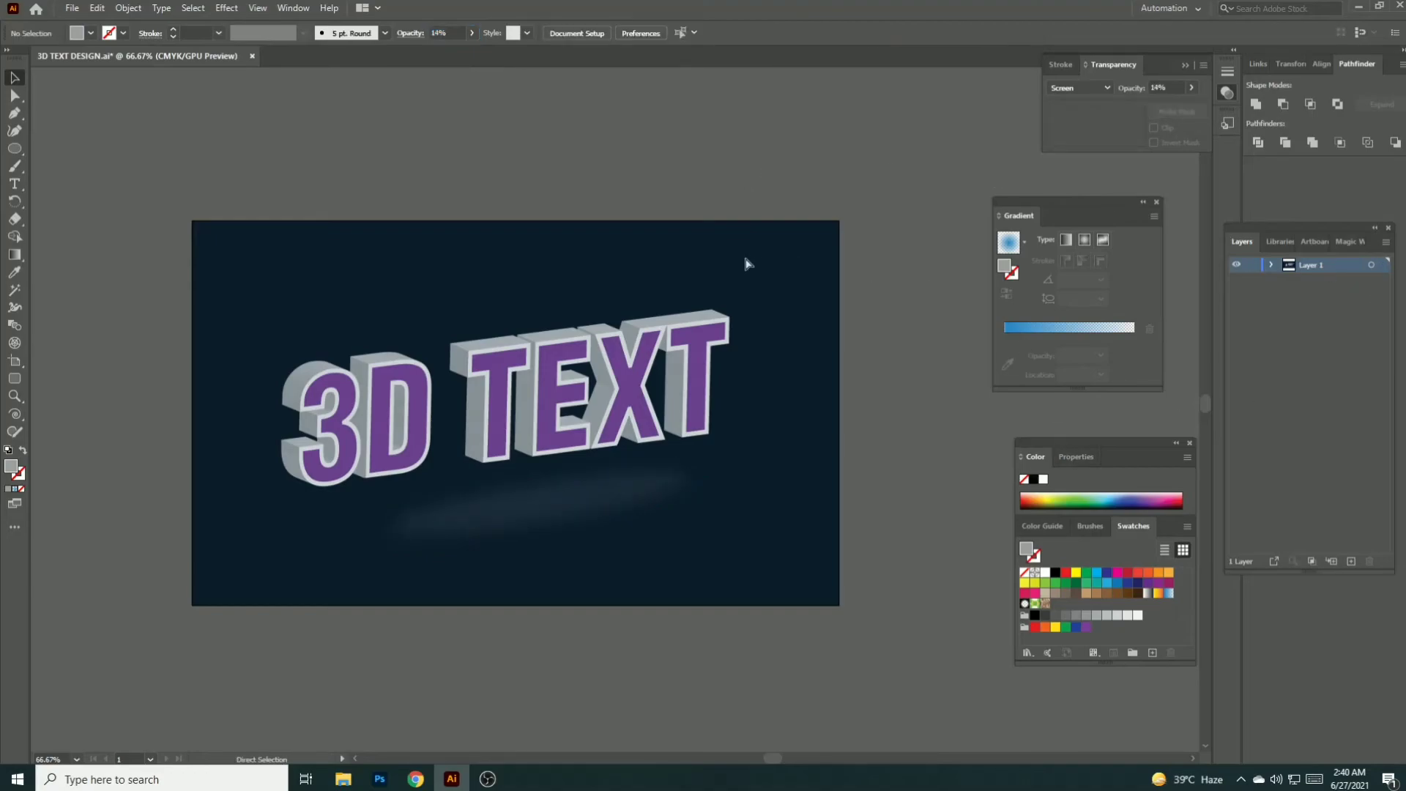
Save the document and export it to Local Disk (E:) as a JPEG named 3D TEXT DESIGN, using artboards.
key(ctrl+s)
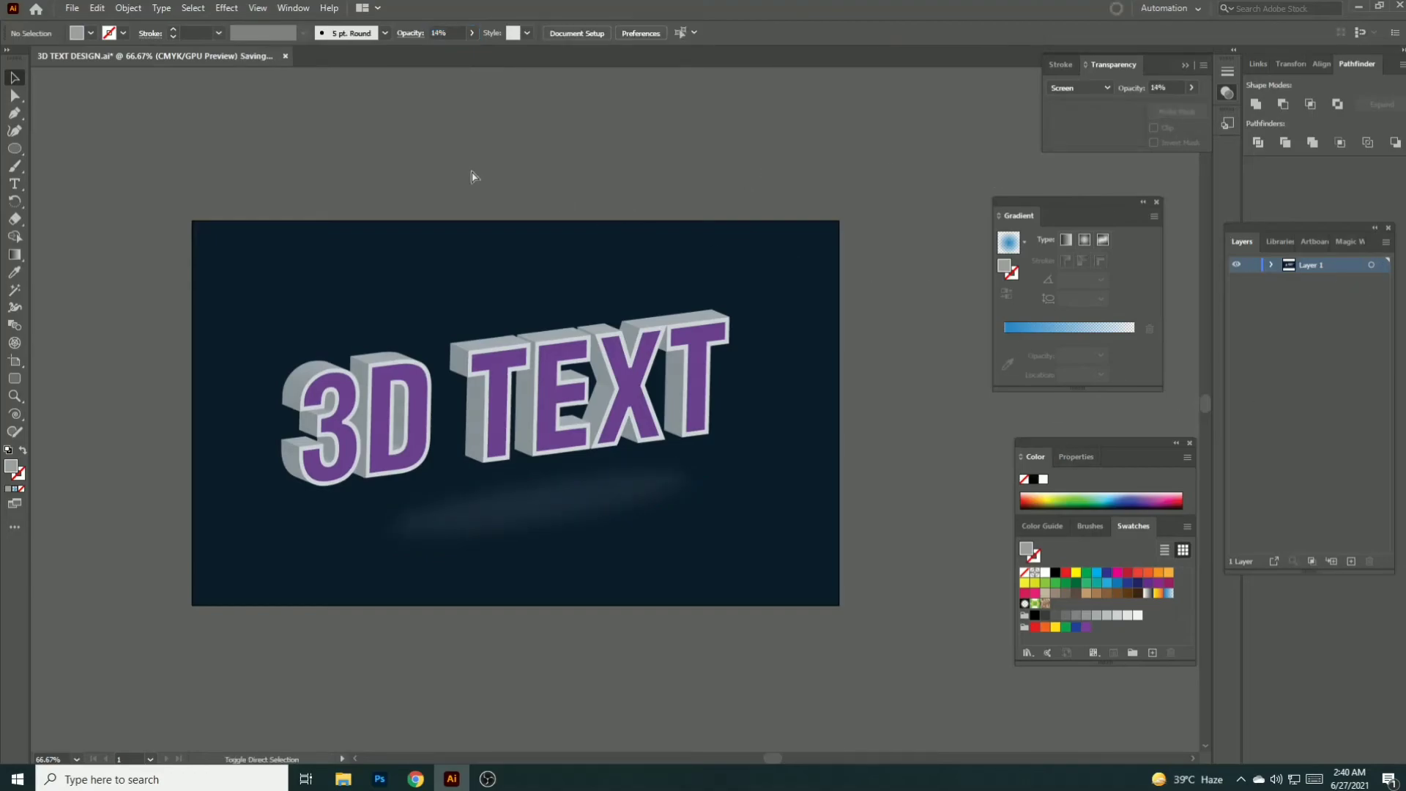
click(67, 10)
mouse_move(142, 283)
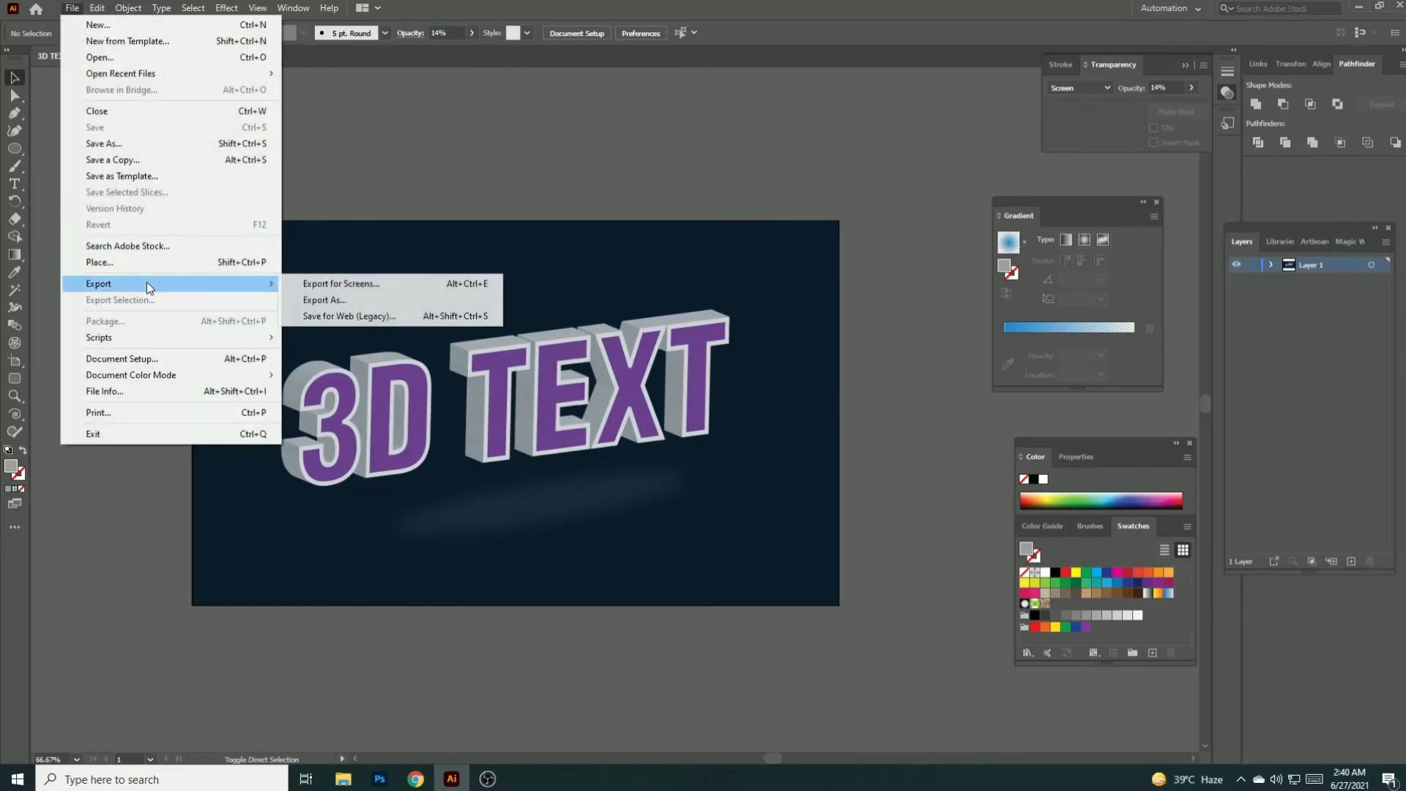
click(344, 300)
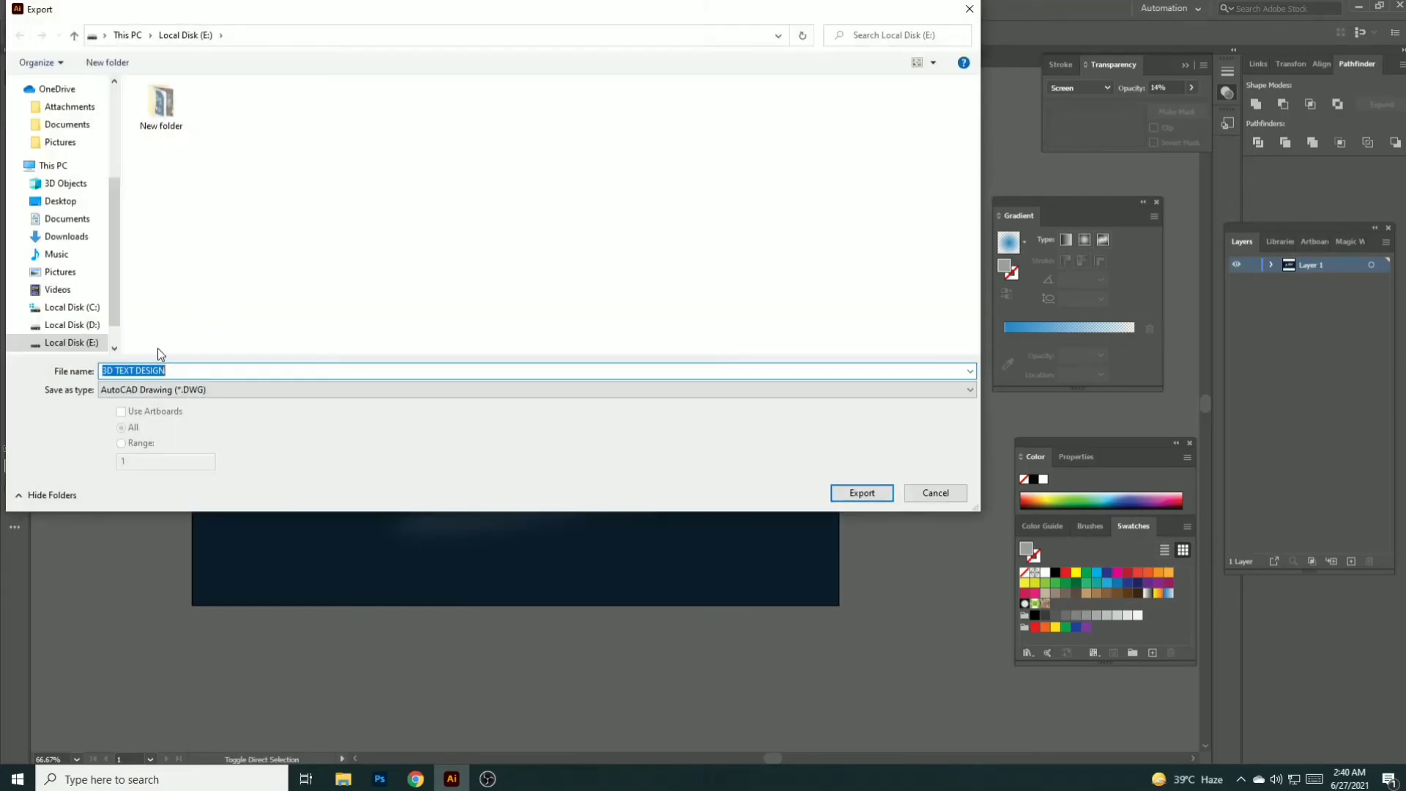
click(142, 397)
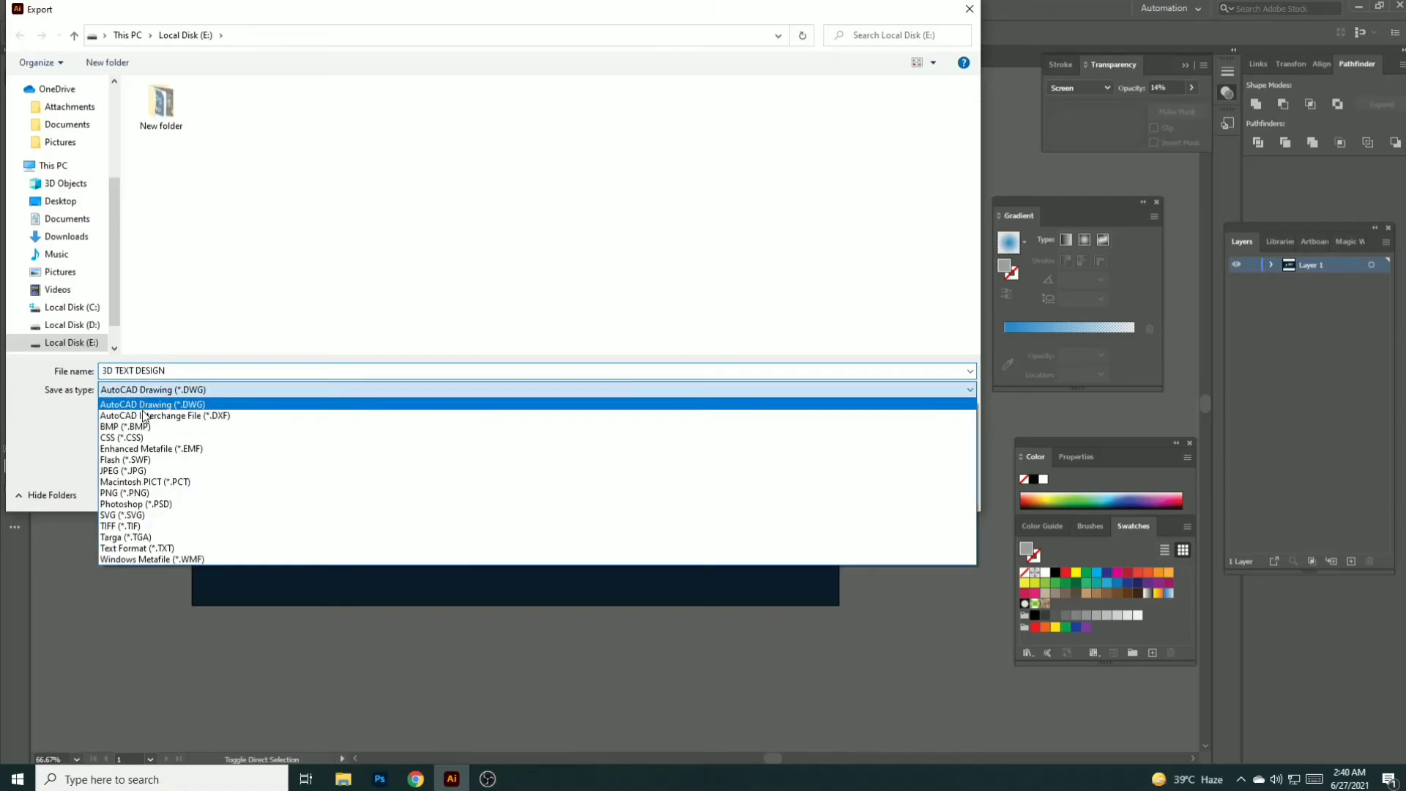
click(158, 471)
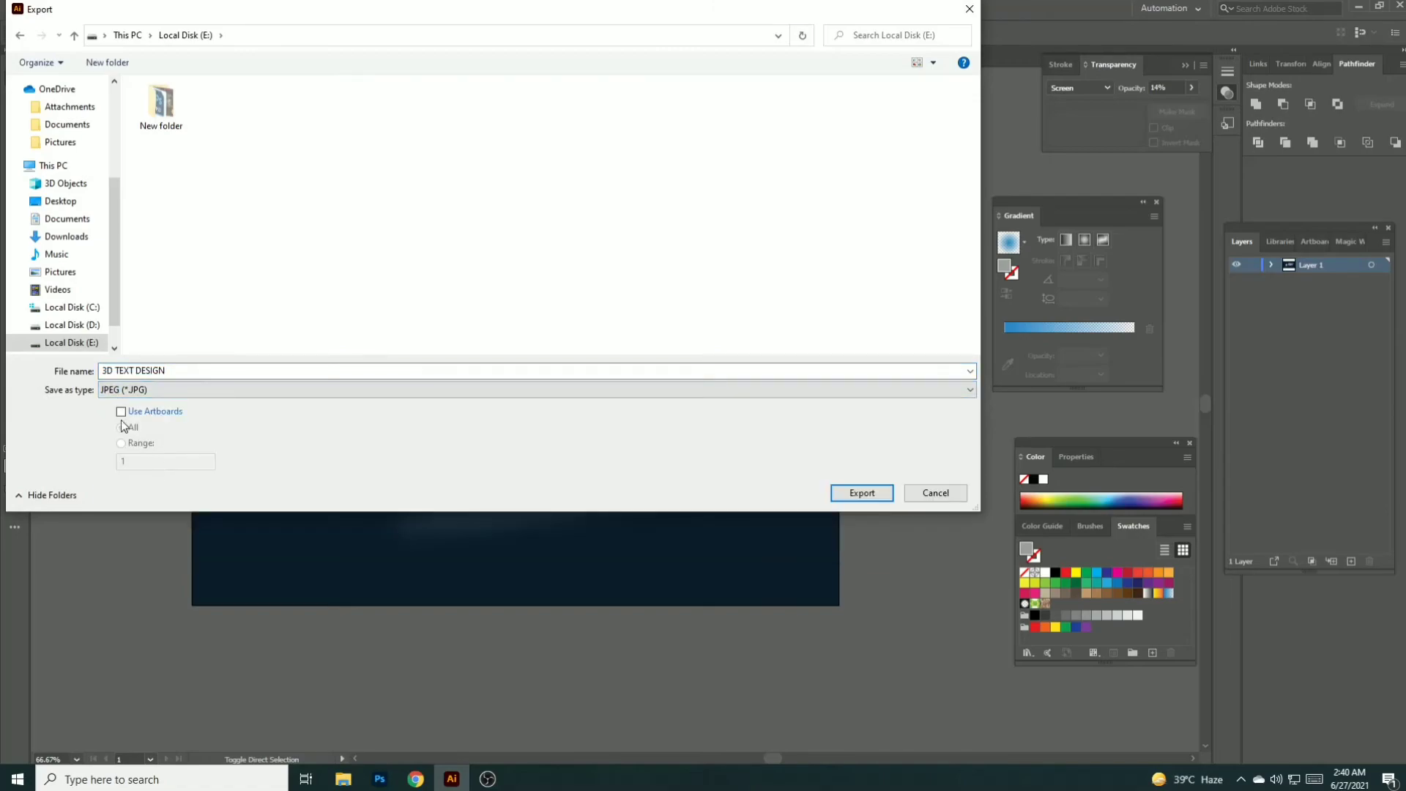
click(122, 411)
click(861, 492)
click(770, 590)
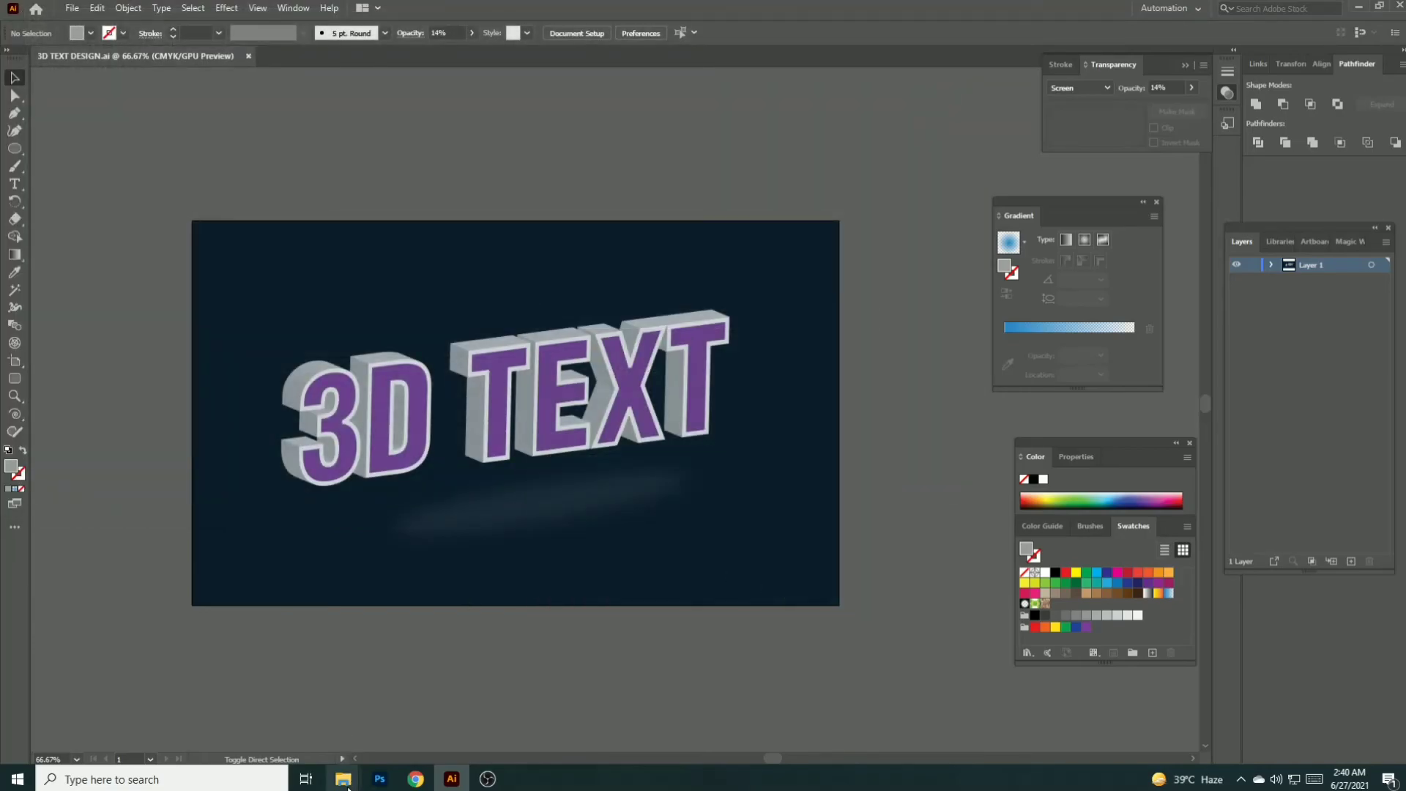
Switch to File Explorer and open the exported image 3D TEXT DESIGN-01 from Local Disk (E:).
mouse_move(344, 782)
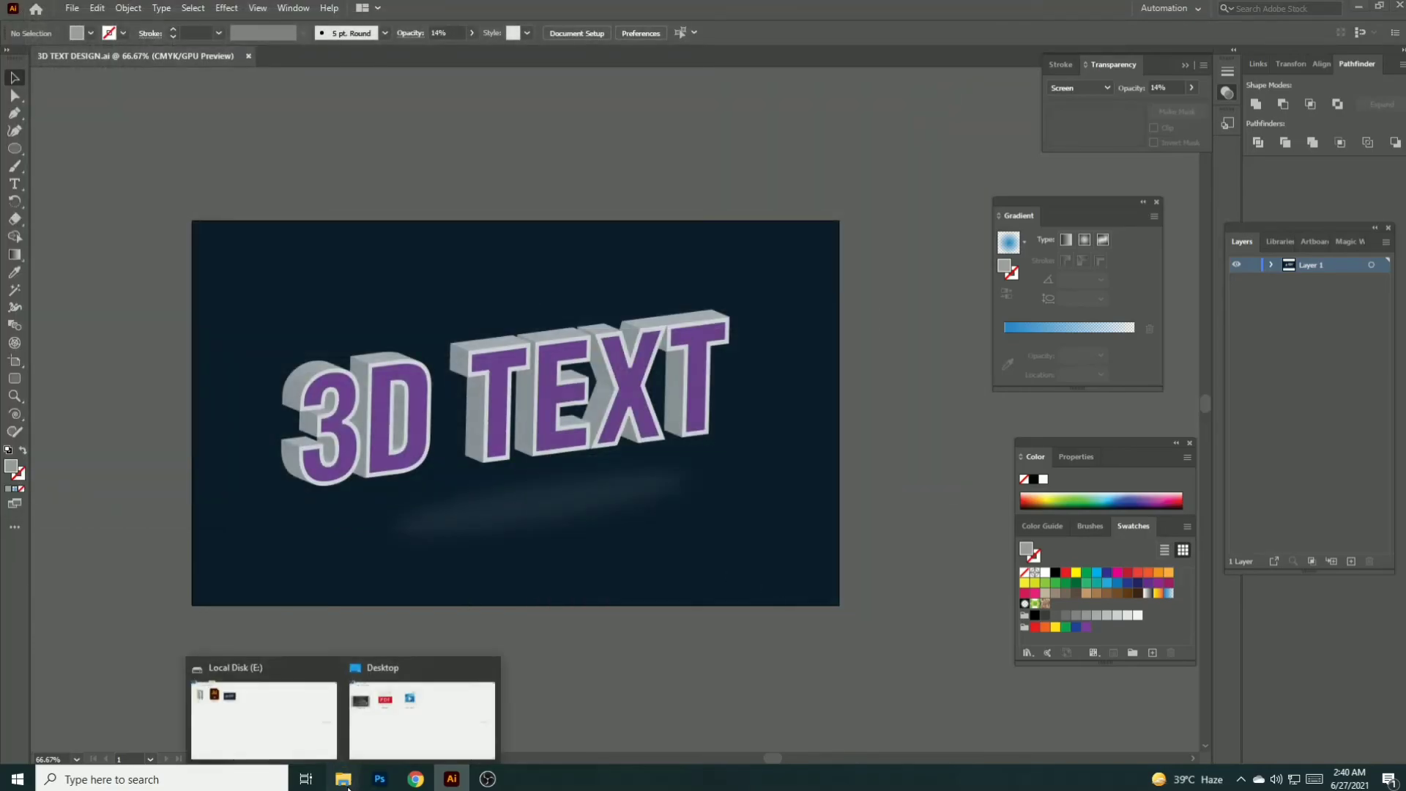
click(338, 735)
click(362, 136)
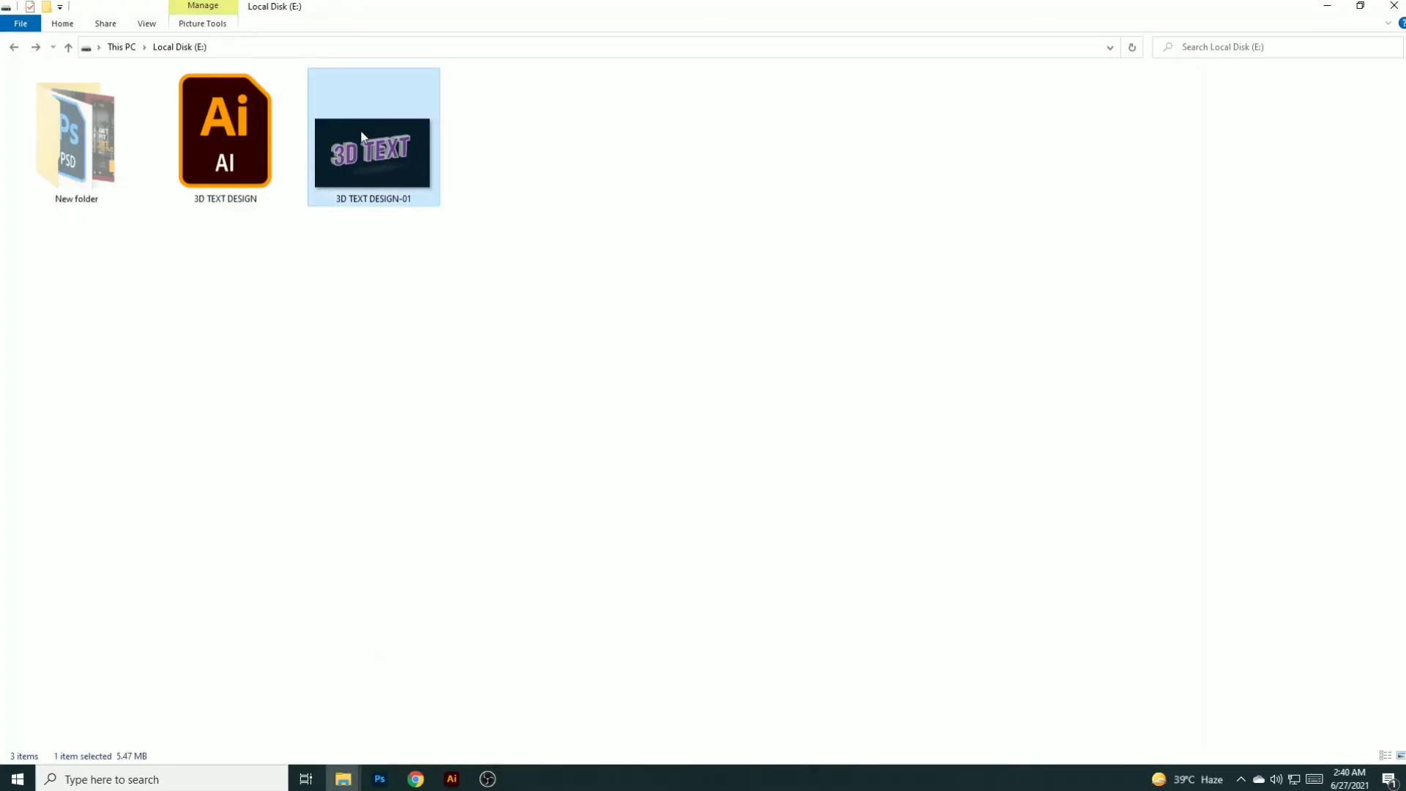
double_click(375, 165)
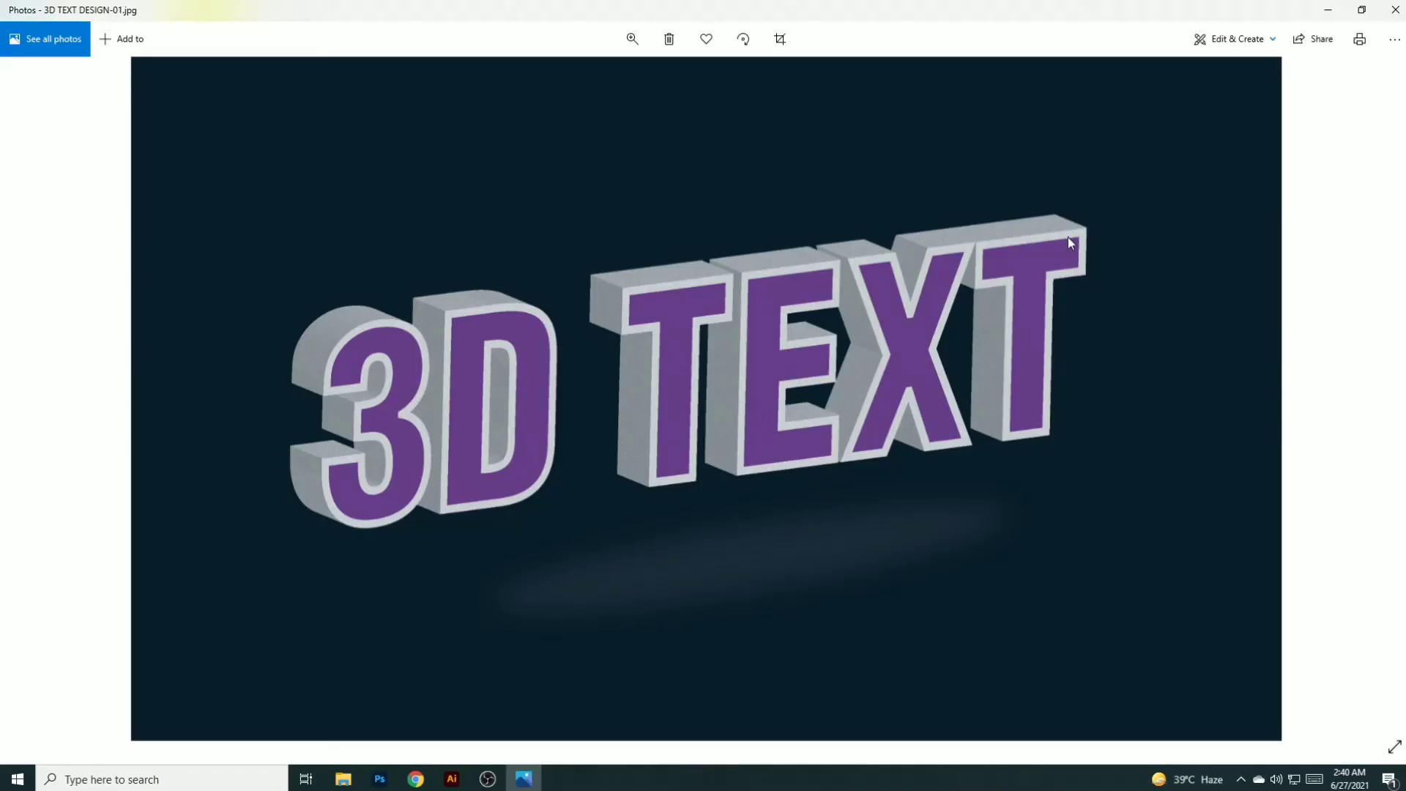
Examine the grain texture and edges of the lettering across the exported image at close range.
scroll(973, 298, up, 3)
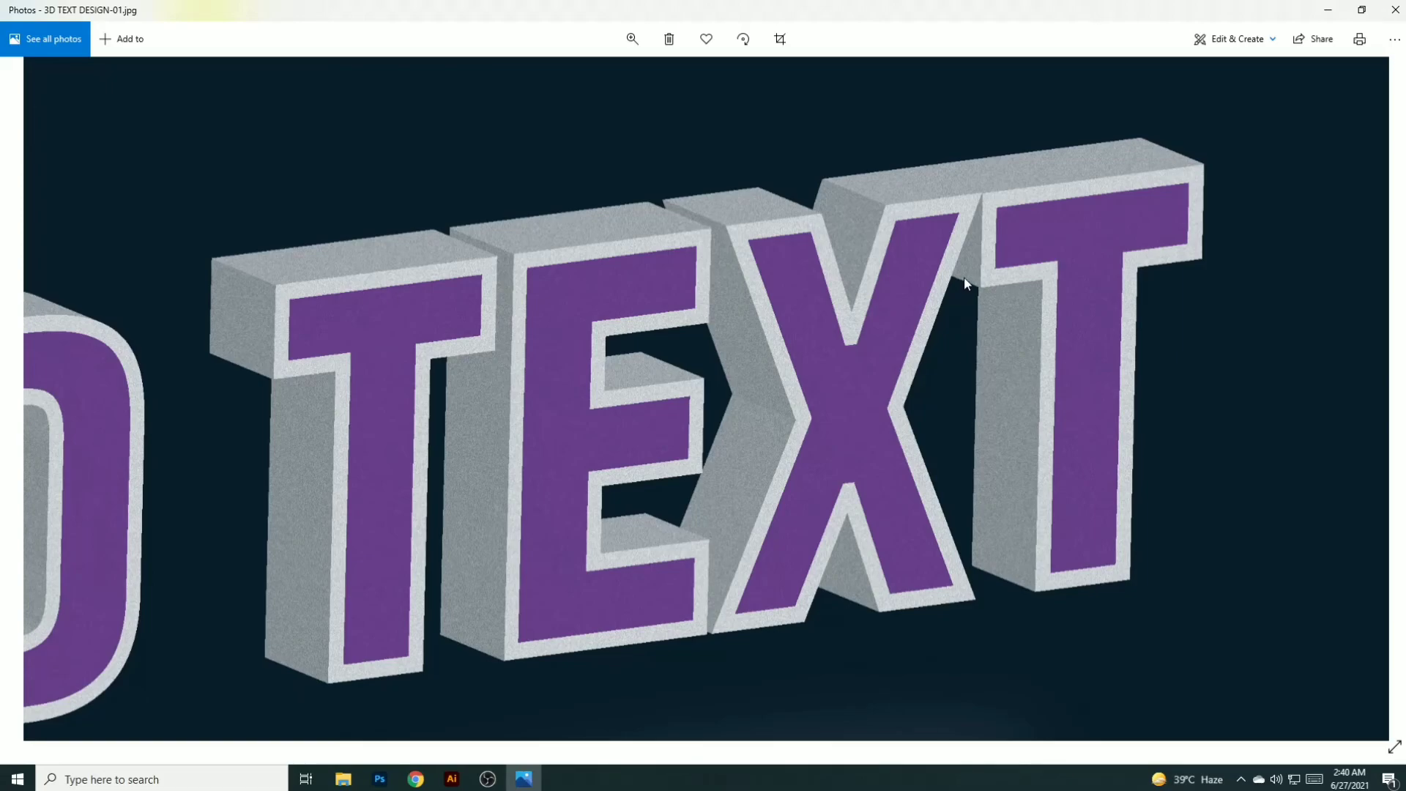
scroll(963, 276, up, 1)
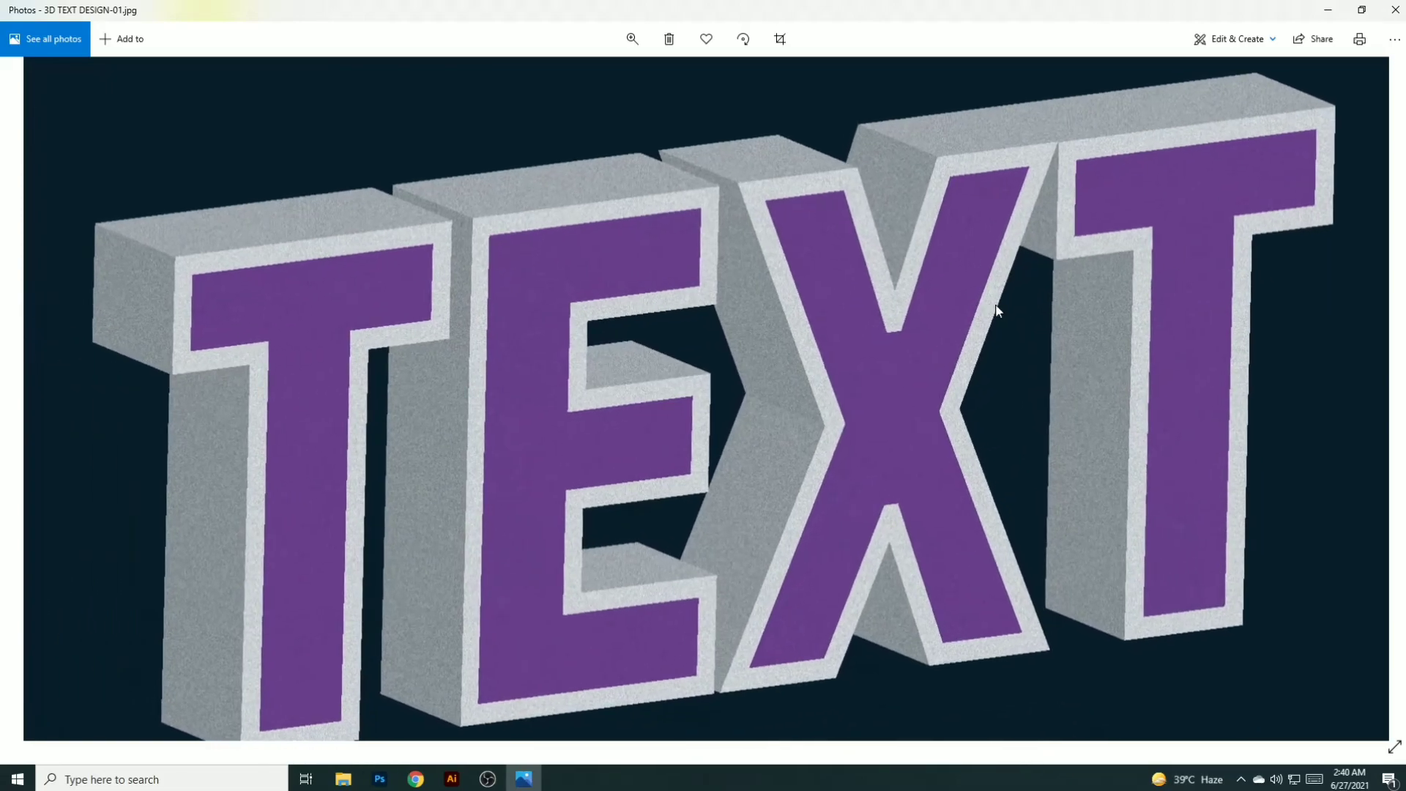
drag(988, 313, 1153, 291)
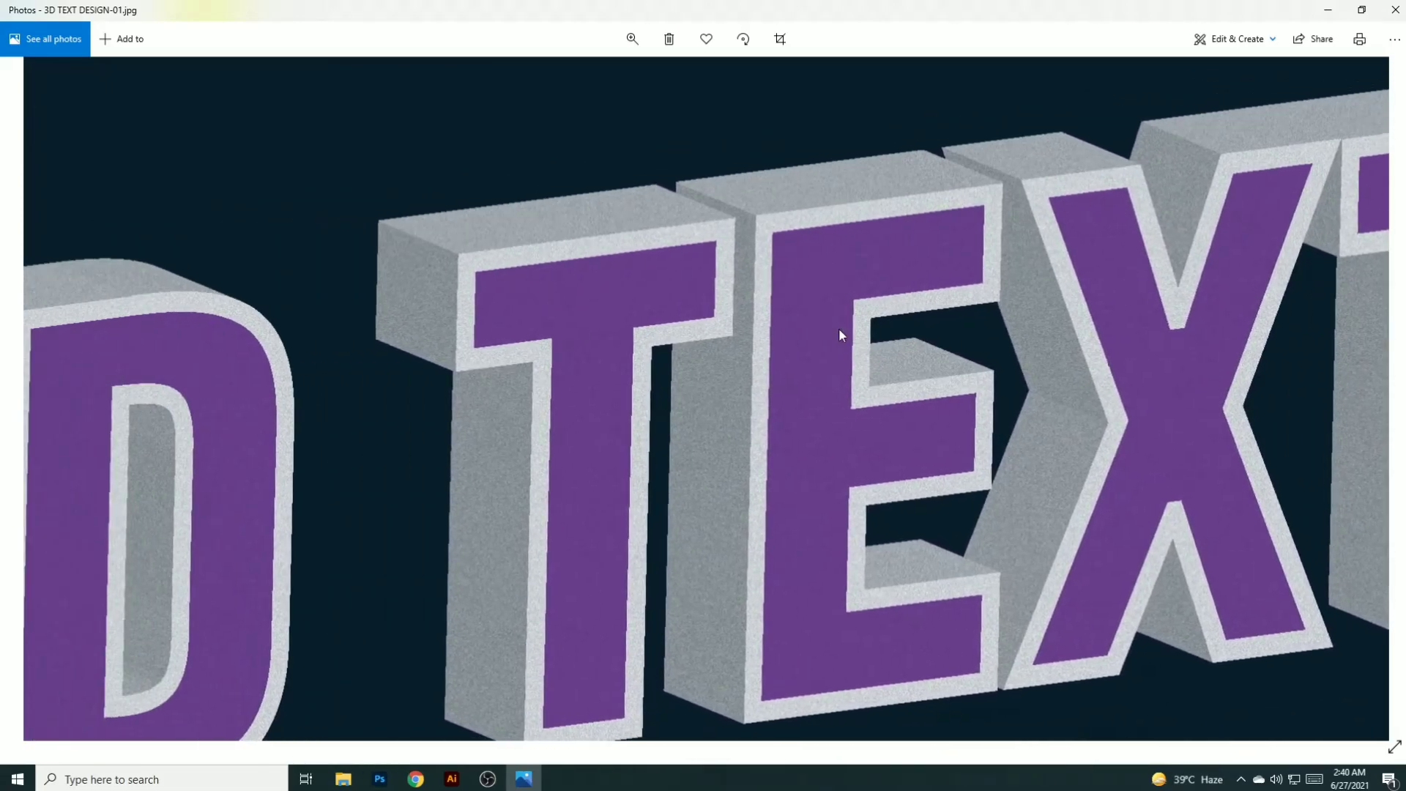
drag(837, 328, 902, 314)
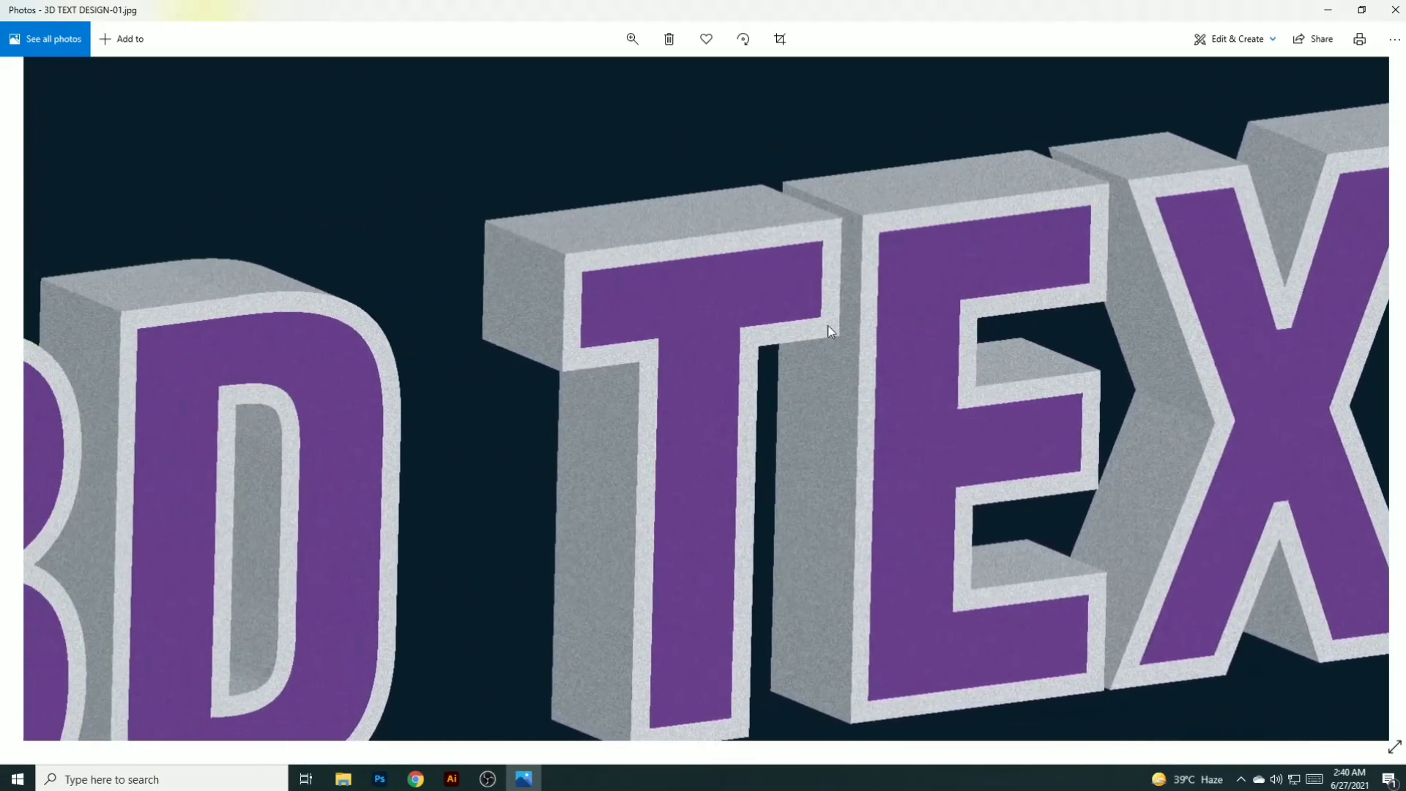
drag(539, 354, 775, 306)
drag(299, 375, 428, 284)
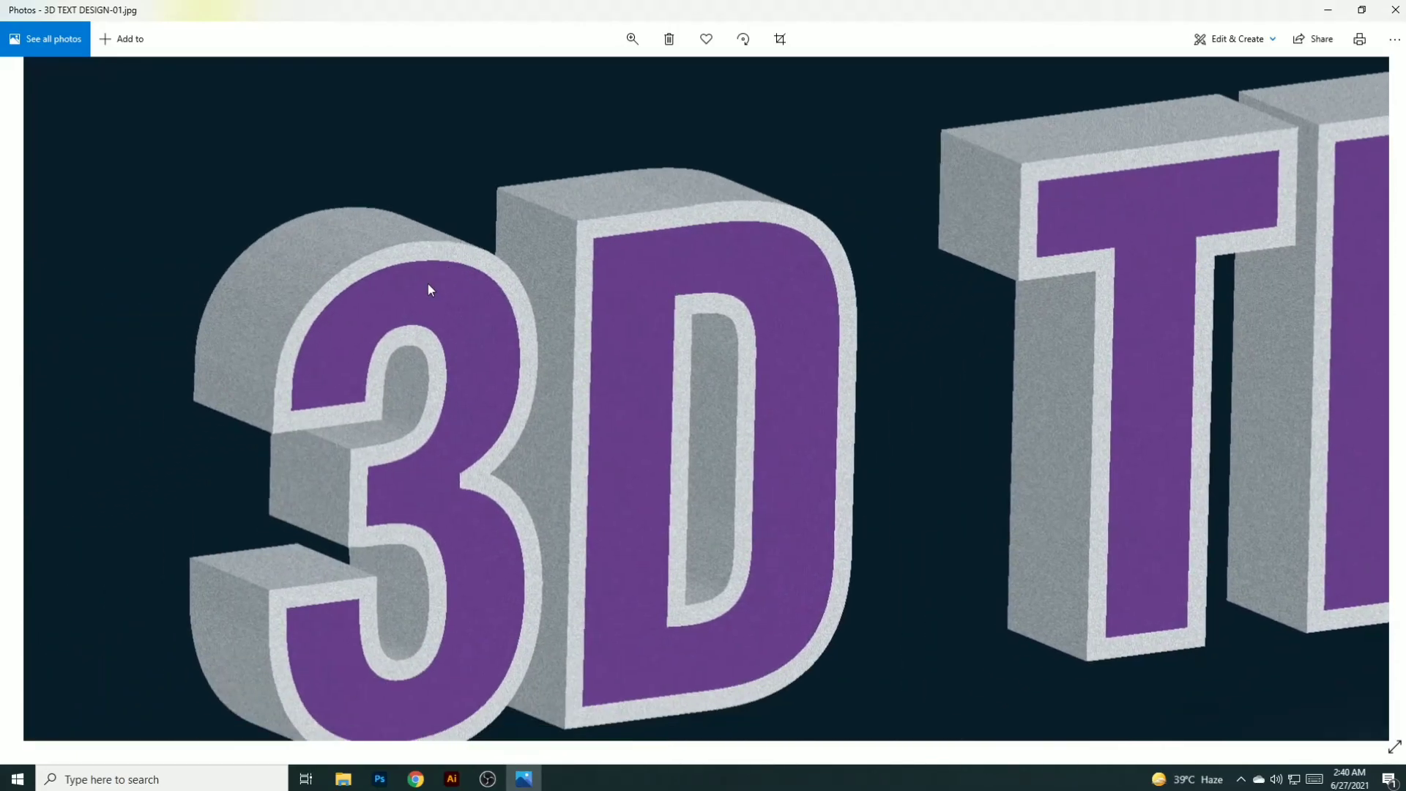
scroll(446, 292, up, 5)
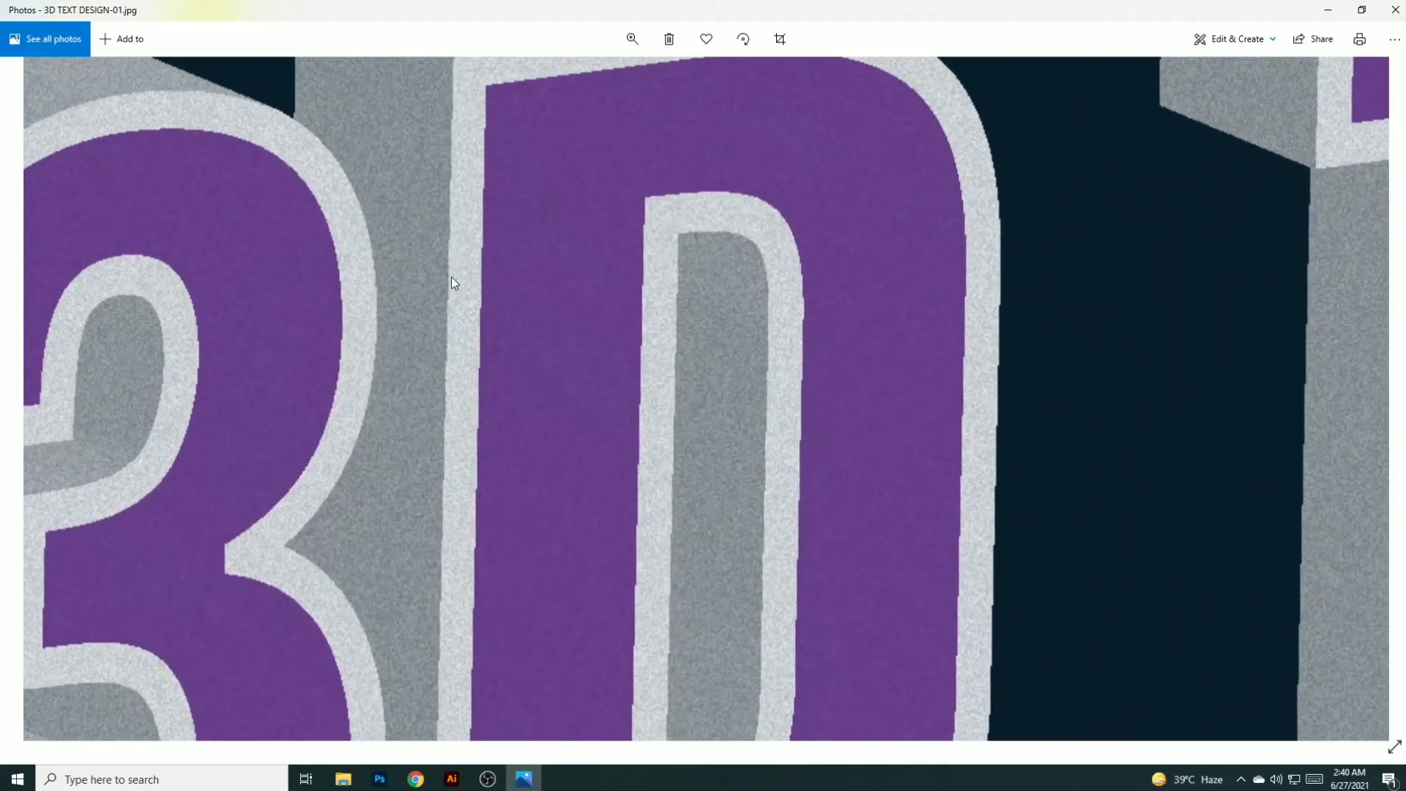
drag(451, 277, 276, 476)
drag(840, 405, 295, 424)
drag(885, 398, 329, 424)
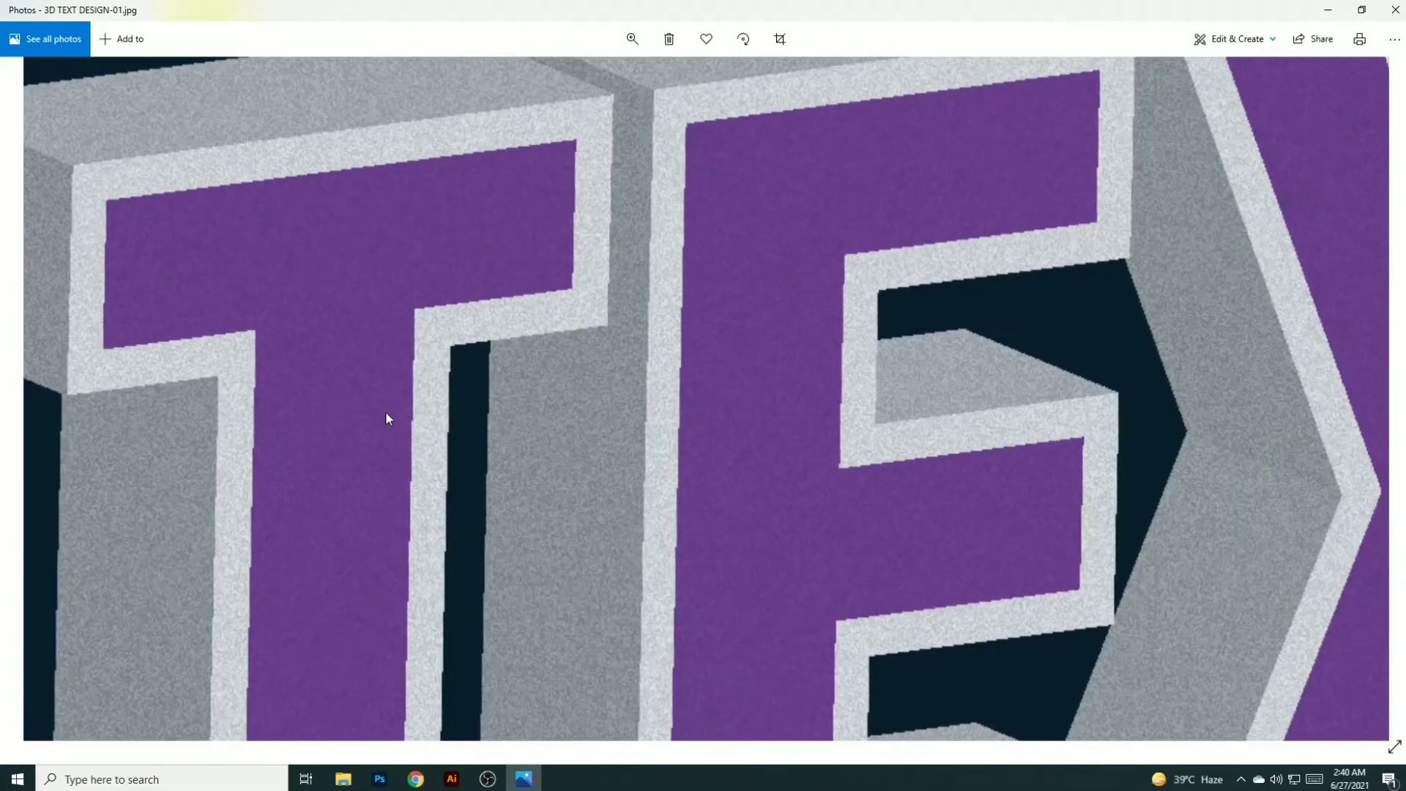
drag(583, 368, 484, 350)
scroll(487, 332, down, 5)
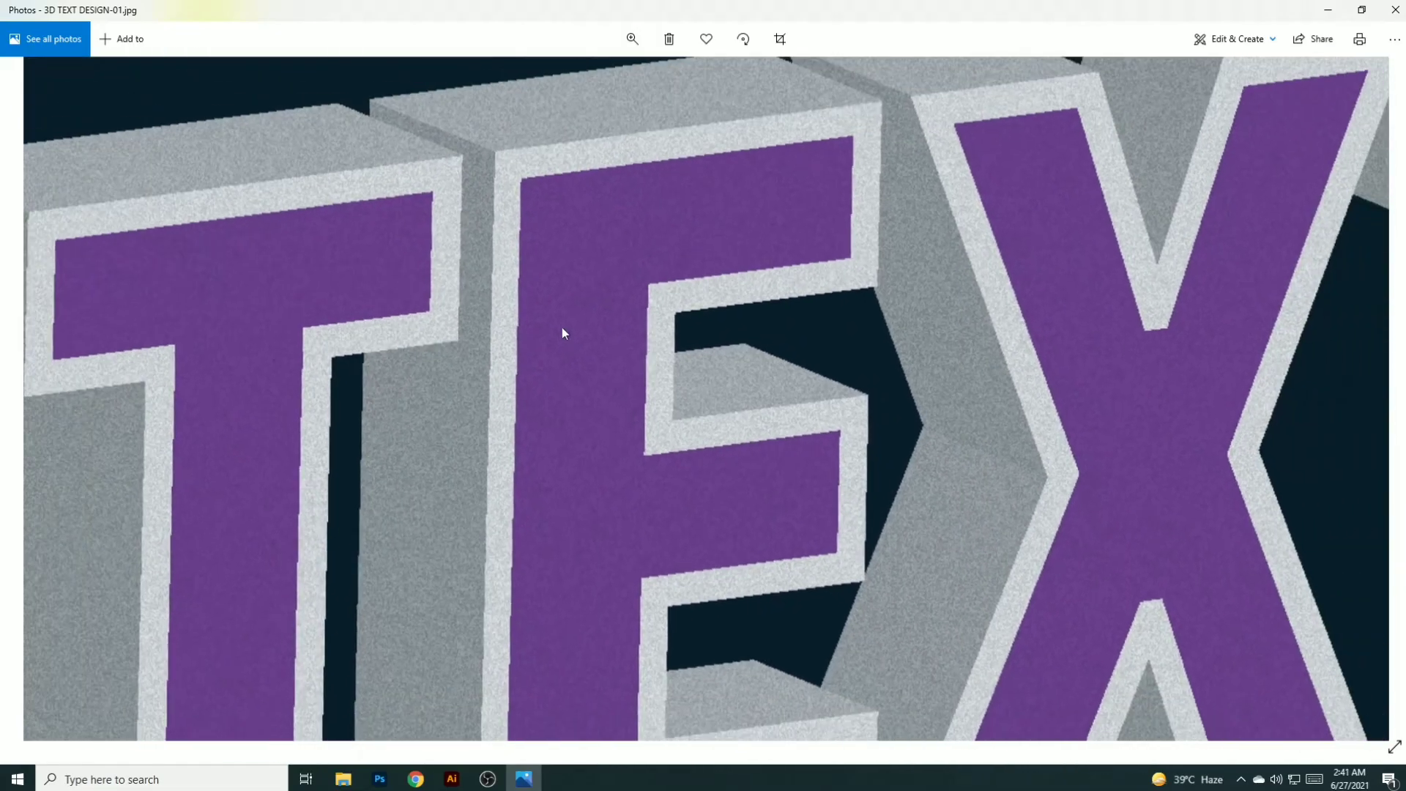
scroll(763, 293, down, 1)
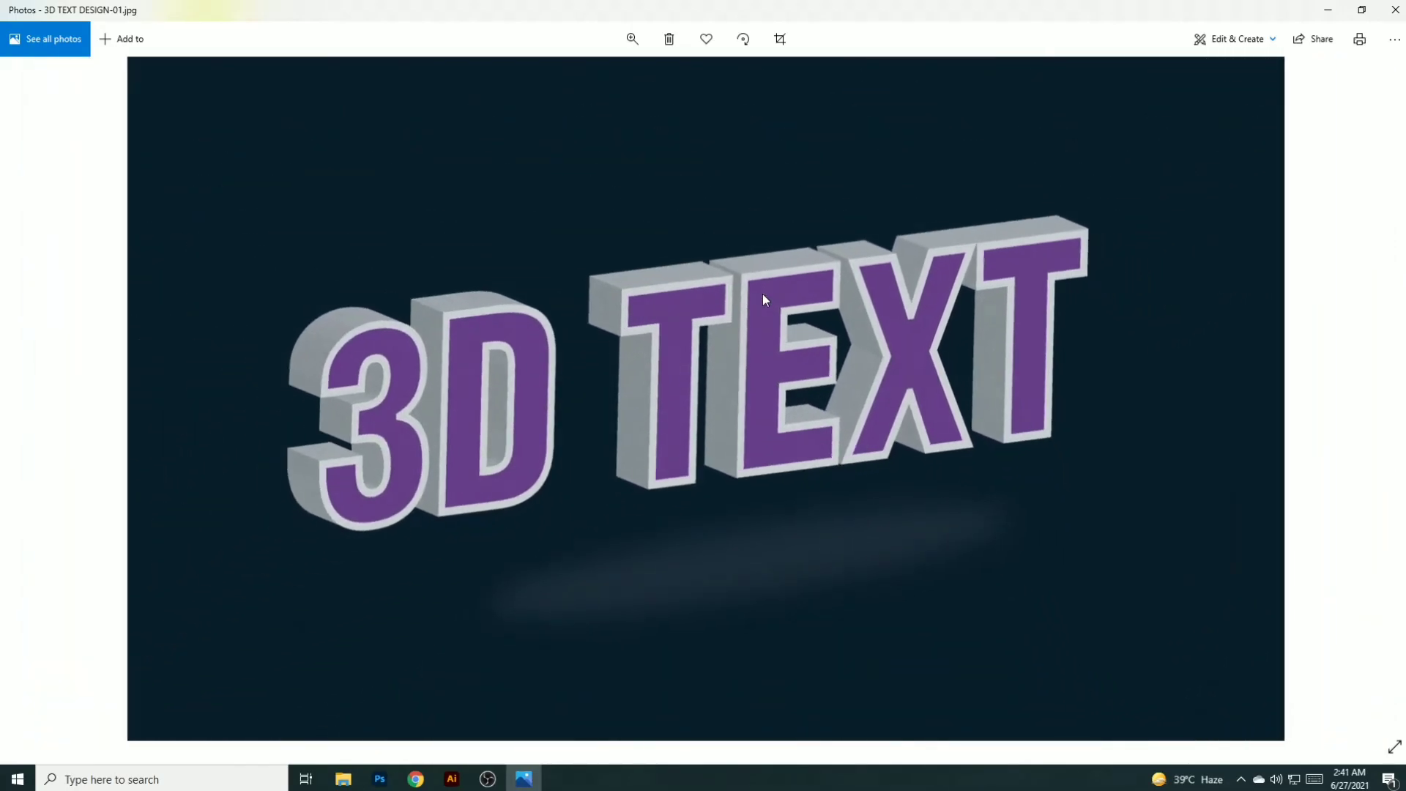